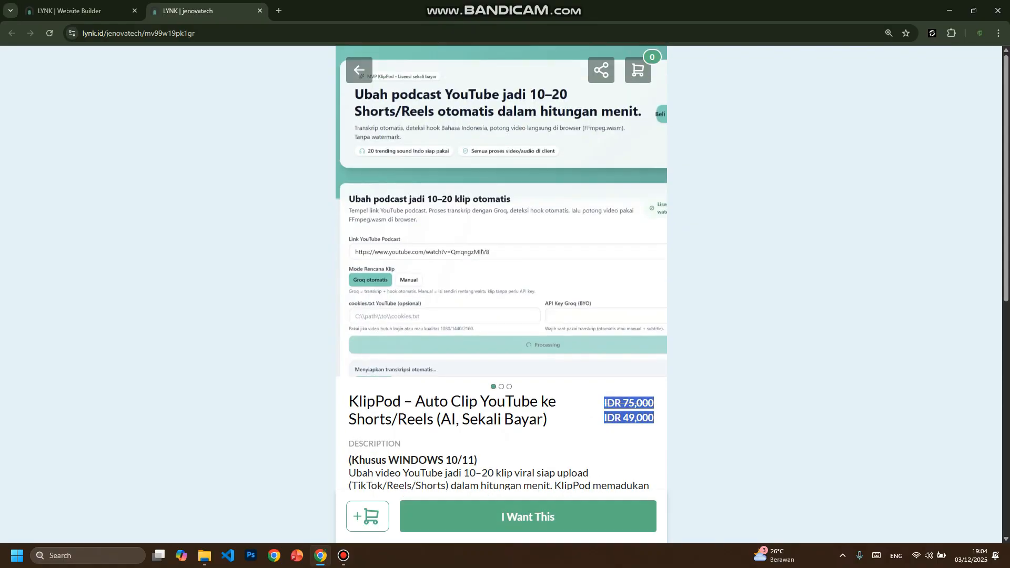
# - Read the KlipPod product description, including its Windows requirement and feature list
pyautogui.scroll(-1, 500, 263)
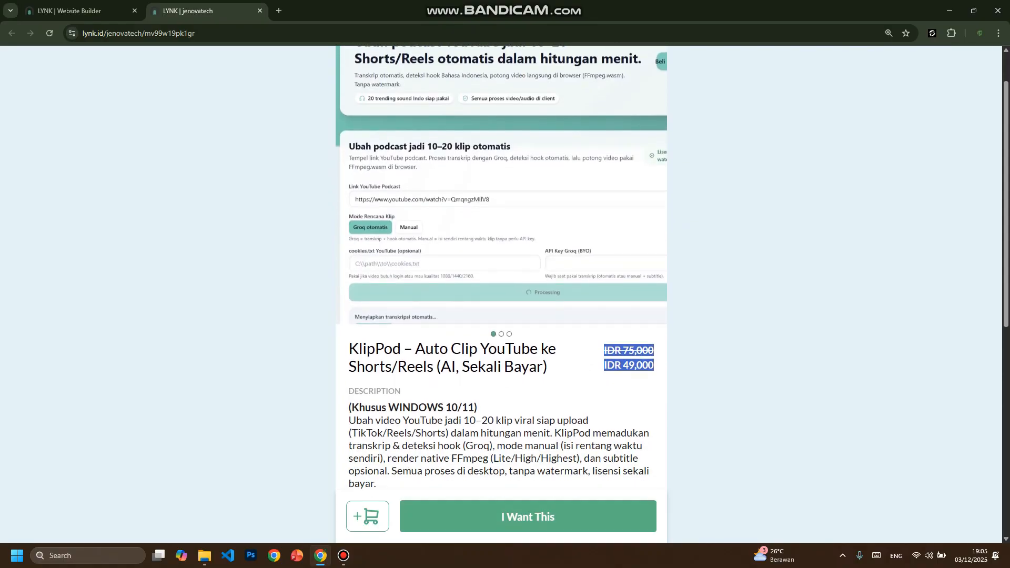
pyautogui.moveTo(359, 407); pyautogui.dragTo(477, 407)
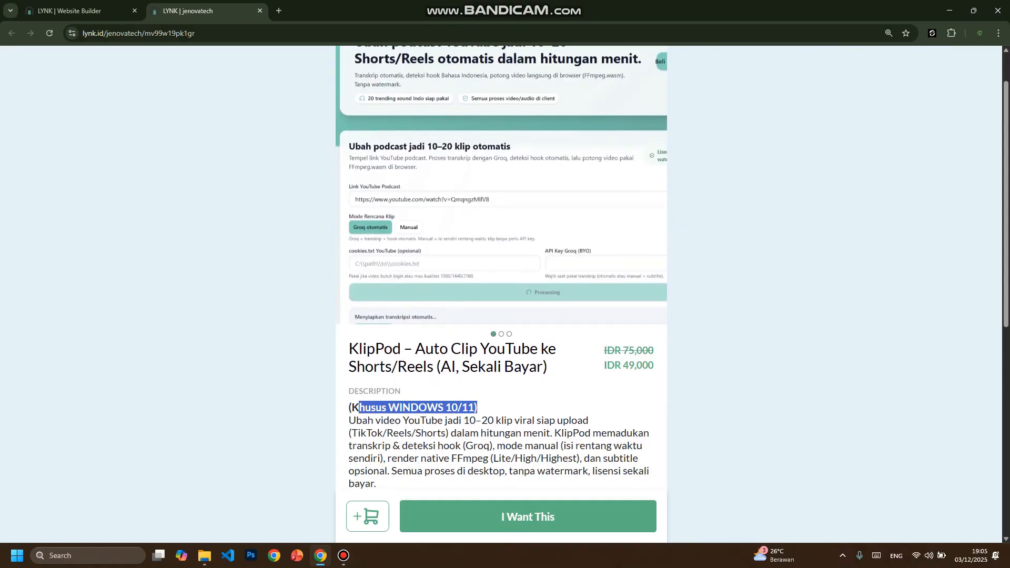
pyautogui.click(476, 408)
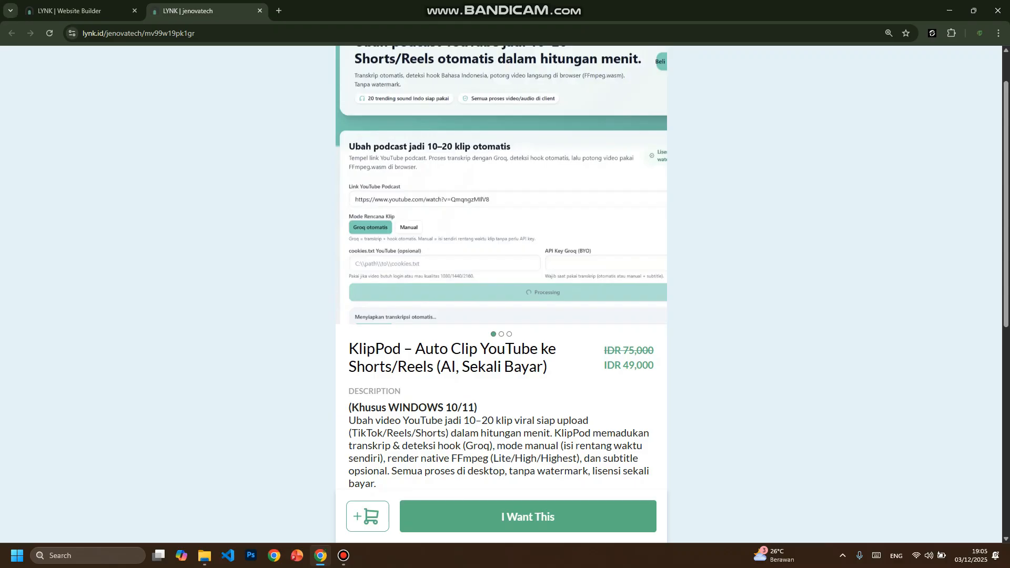
pyautogui.scroll(-4, 500, 268)
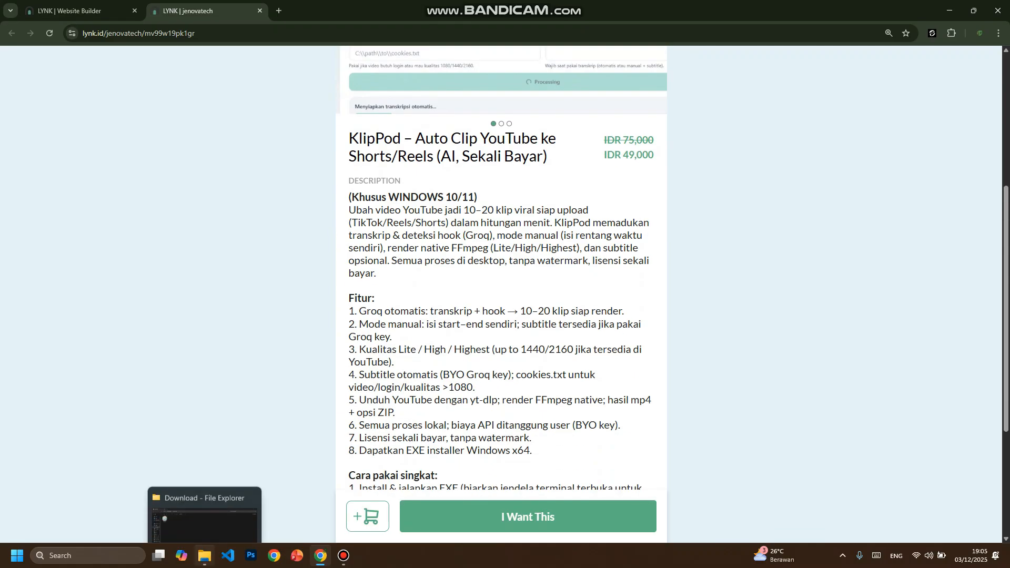
# - Switch to File Explorer, launch the klippod0.1 installer and continue past its welcome page
pyautogui.click(205, 555)
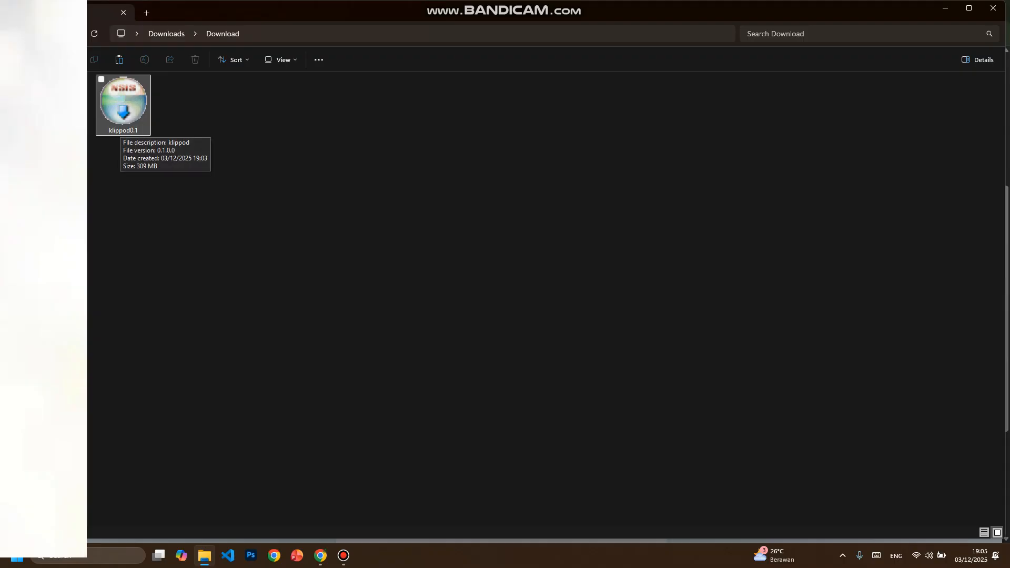
pyautogui.moveTo(206, 85); pyautogui.dragTo(103, 111)
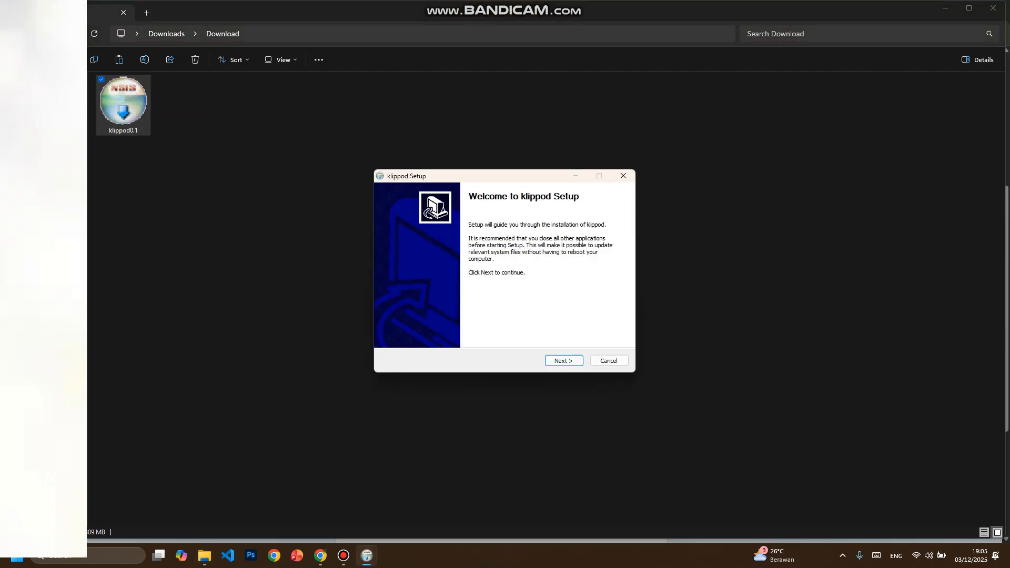
pyautogui.press('Return')
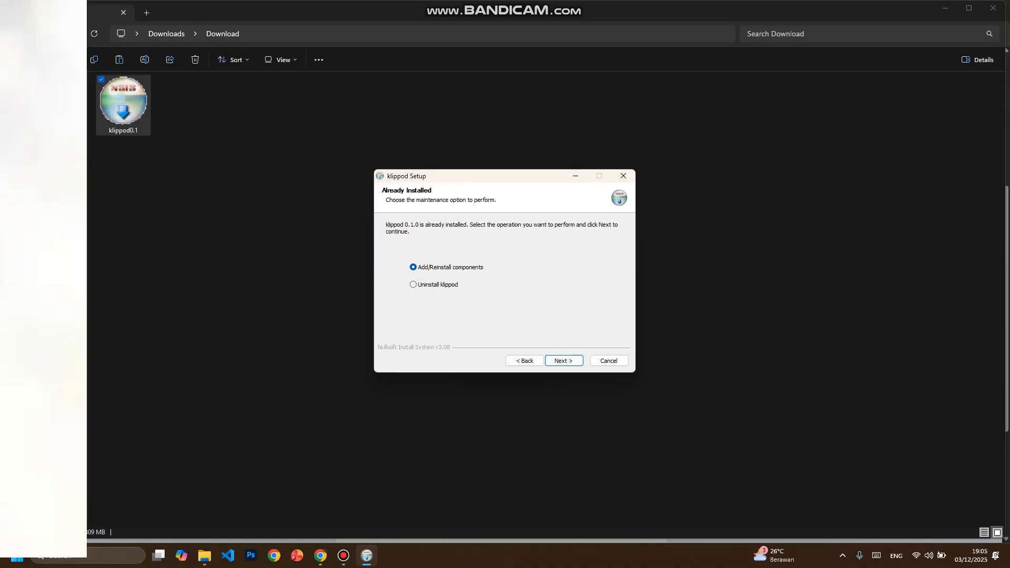
# - Uninstall the existing klippod installation together with its application data and close the uninstaller
pyautogui.press('Down')
pyautogui.press('Return')
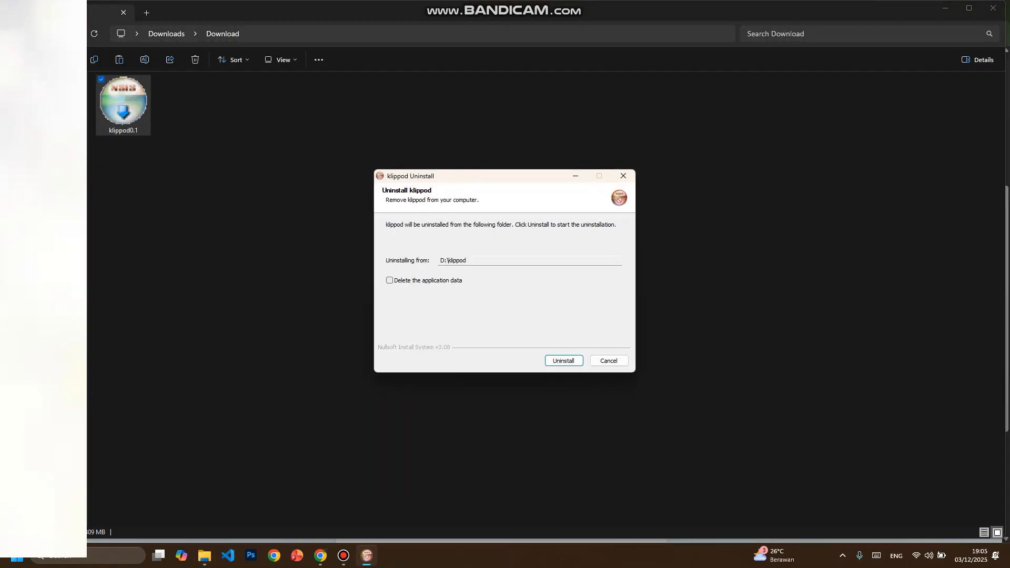
pyautogui.click(389, 281)
pyautogui.press('Return')
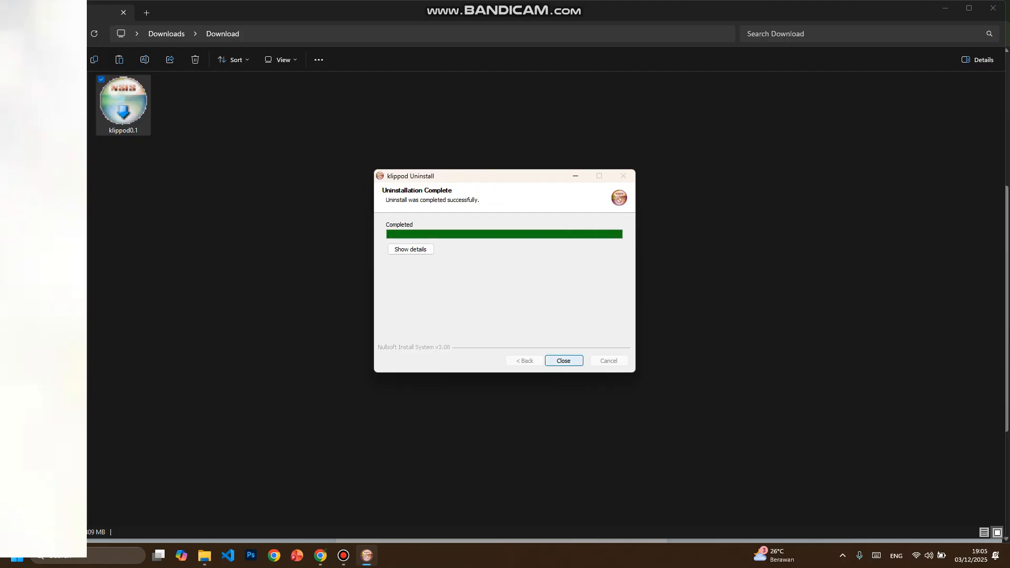
pyautogui.press('Return')
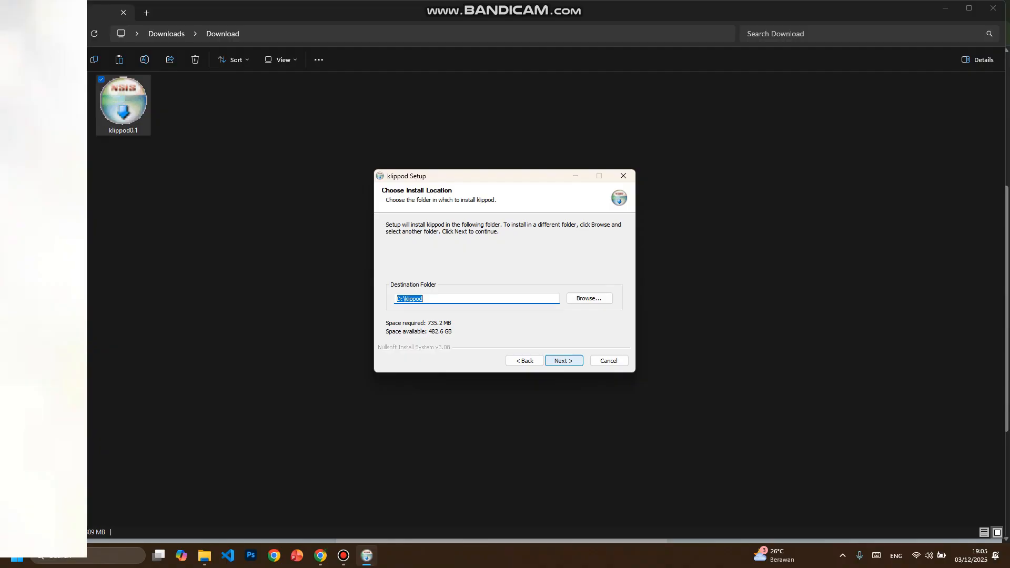
# - Install klippod into D:\klippod and finish setup with running the program and creating a desktop shortcut enabled
pyautogui.click(563, 360)
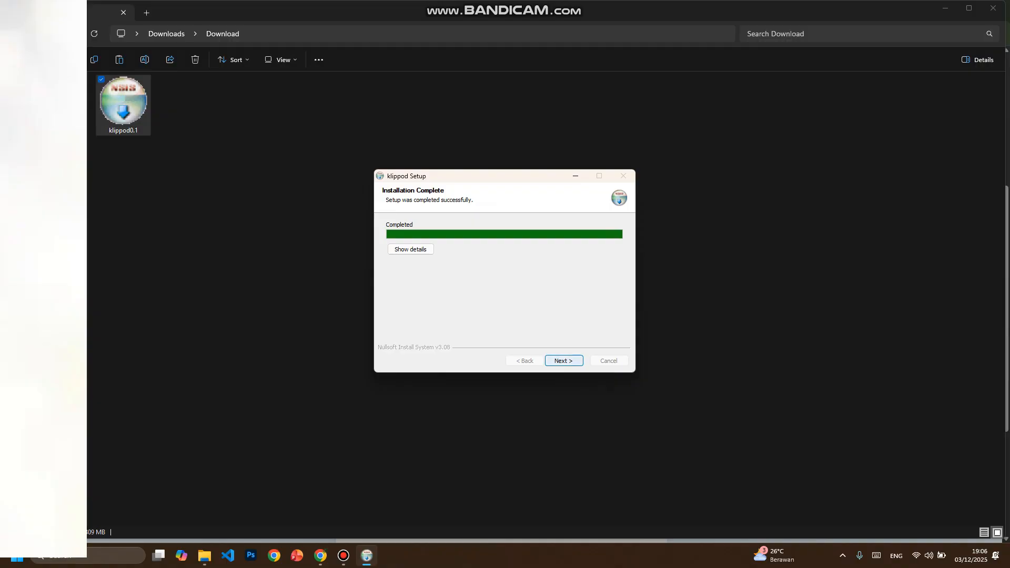
pyautogui.press('Return')
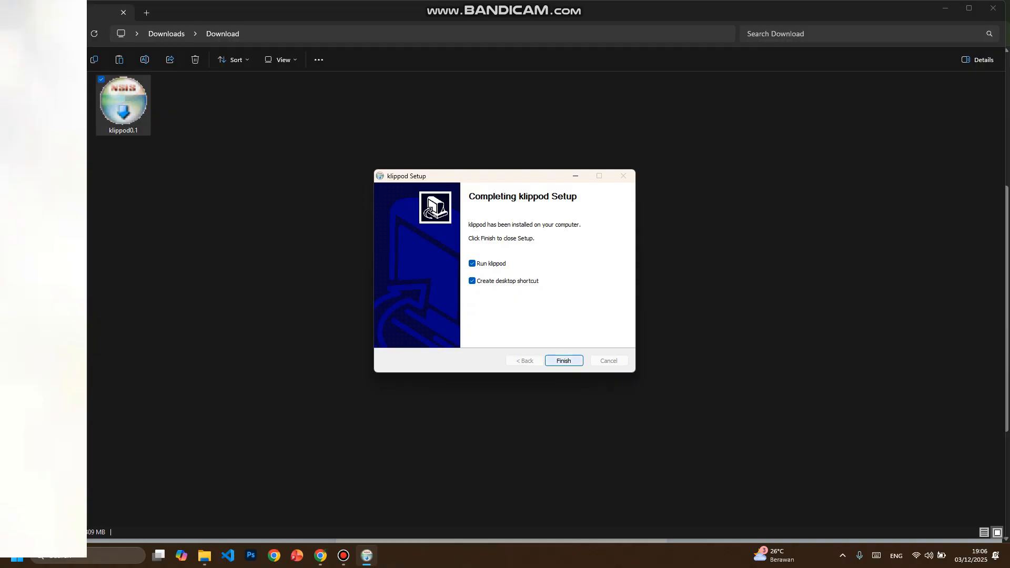
pyautogui.click(564, 361)
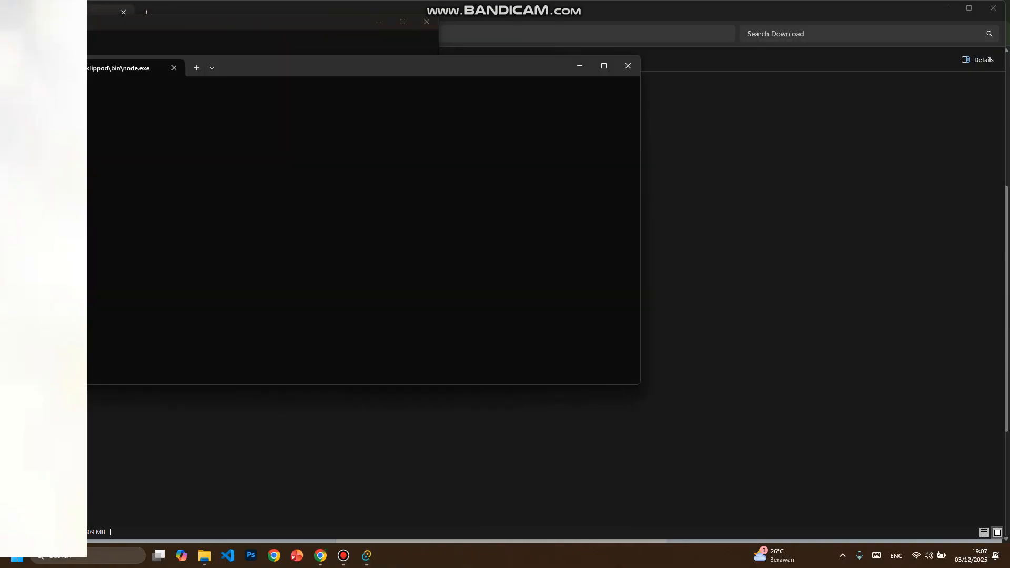
# - Arrange the server terminal and the klippod window side by side, narrowing the terminal so both are unobstructed
pyautogui.moveTo(248, 65); pyautogui.dragTo(654, 73)
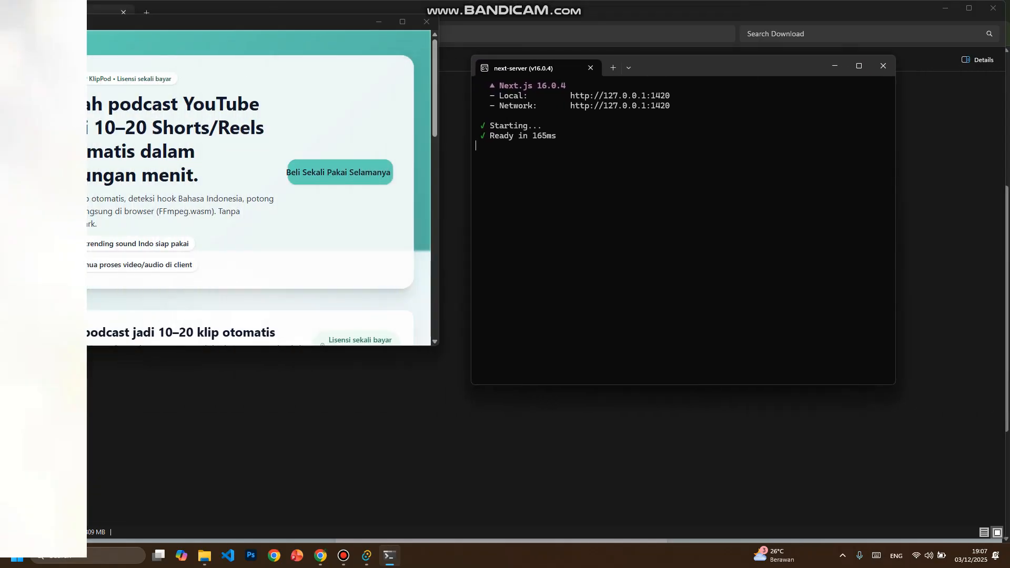
pyautogui.moveTo(471, 175); pyautogui.dragTo(599, 175)
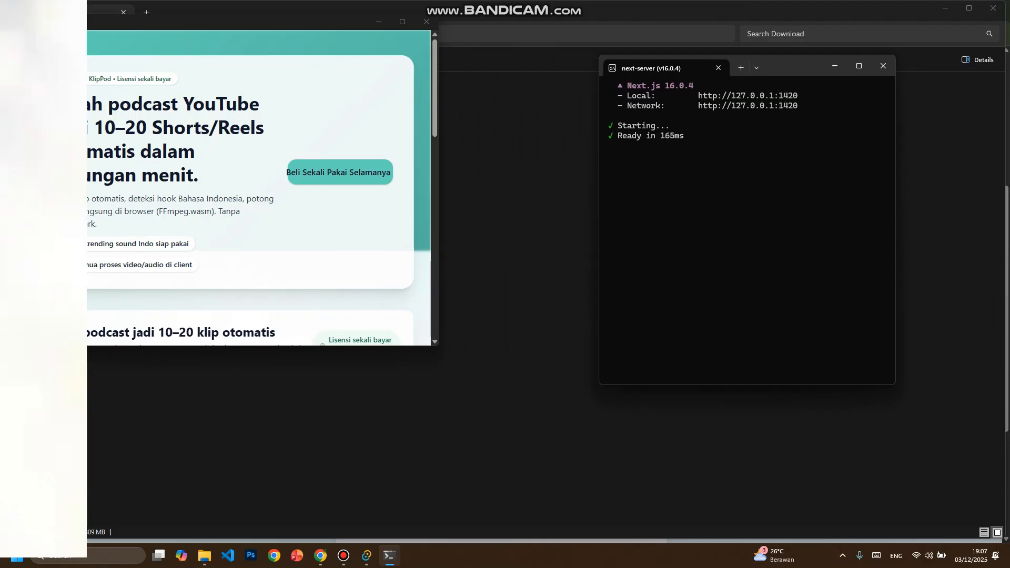
pyautogui.scroll(-8, 258, 187)
pyautogui.scroll(7, 258, 188)
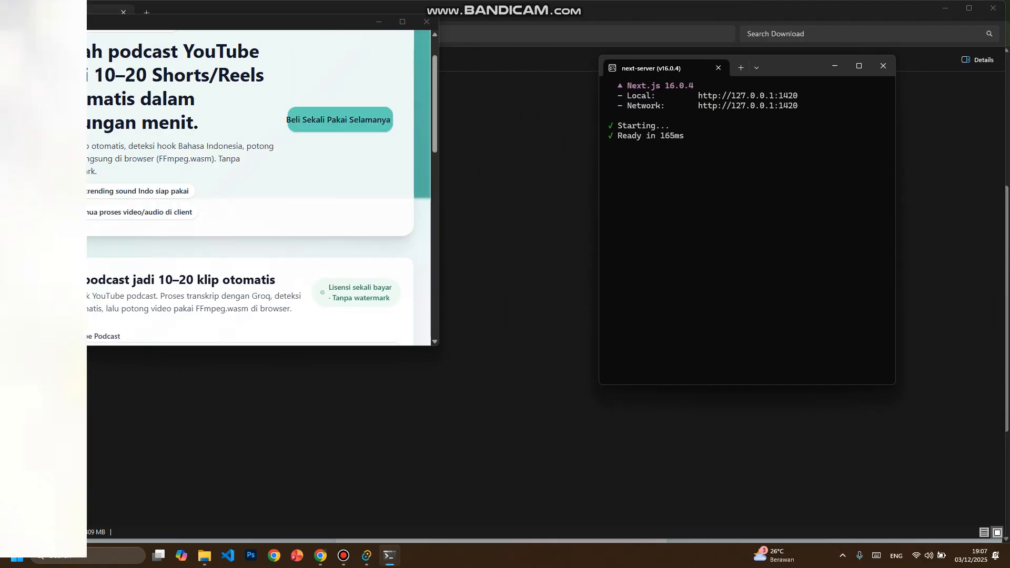
pyautogui.scroll(1, 258, 188)
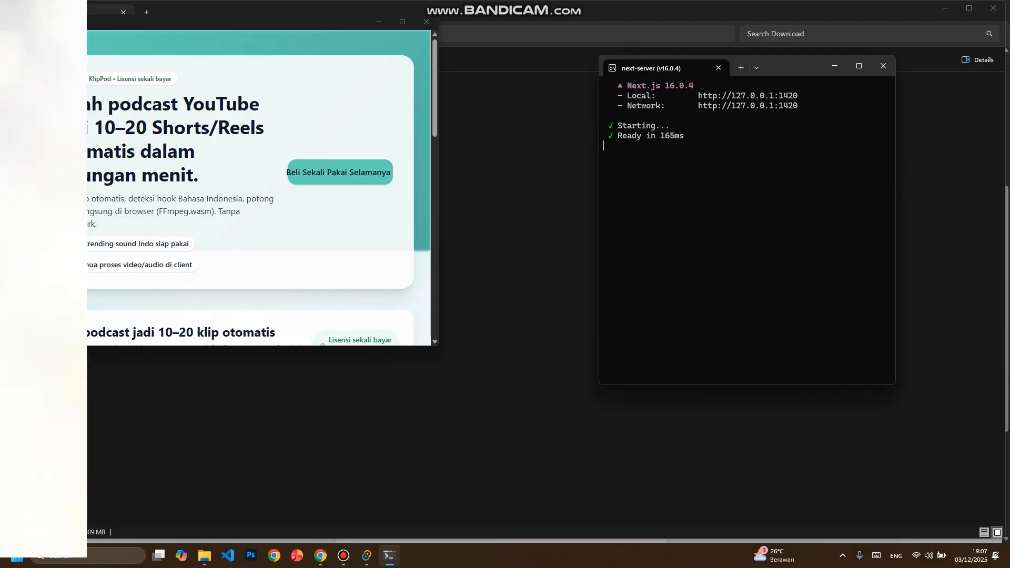
pyautogui.moveTo(102, 23); pyautogui.dragTo(161, 52)
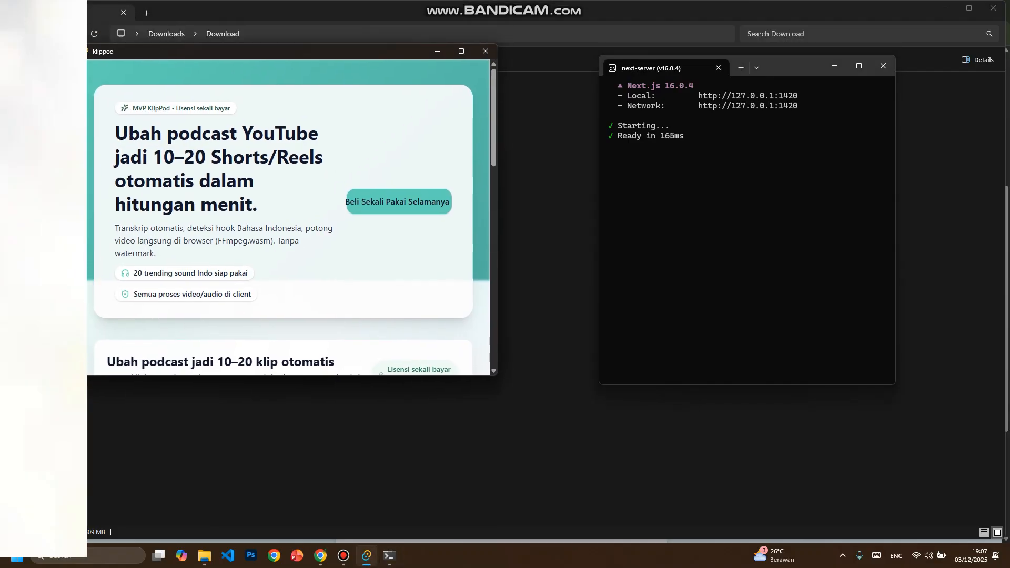
# - Look over the klippod window's introduction and close that window, leaving the server terminal running
pyautogui.moveTo(115, 131); pyautogui.dragTo(300, 242)
pyautogui.click(301, 242)
pyautogui.scroll(-4, 288, 217)
pyautogui.scroll(5, 288, 217)
pyautogui.click(485, 51)
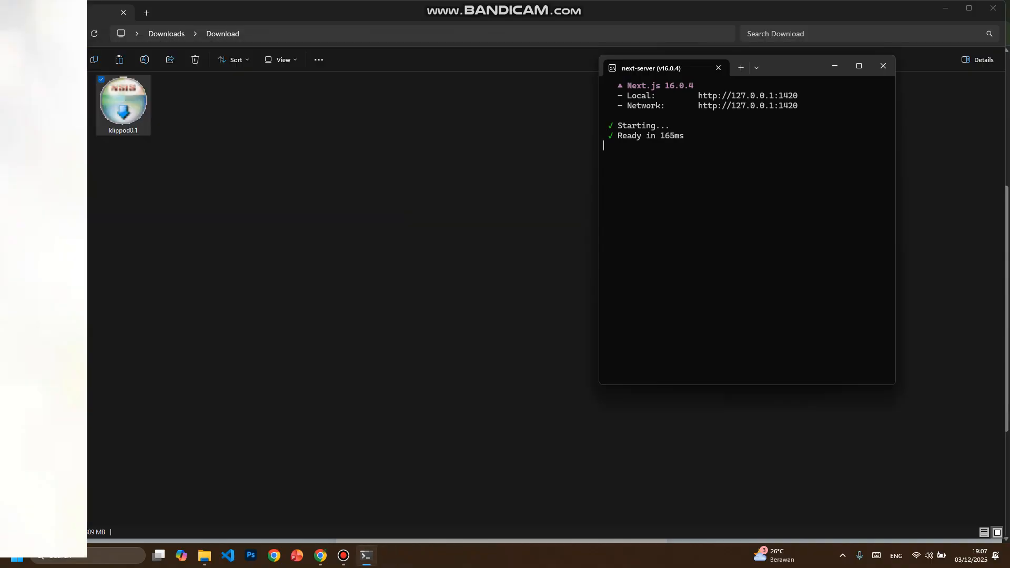
pyautogui.moveTo(694, 95); pyautogui.dragTo(802, 95)
pyautogui.hotkey('ctrl', 'c')
pyautogui.keyDown('ctrl'); pyautogui.click(747, 96); pyautogui.keyUp('ctrl')
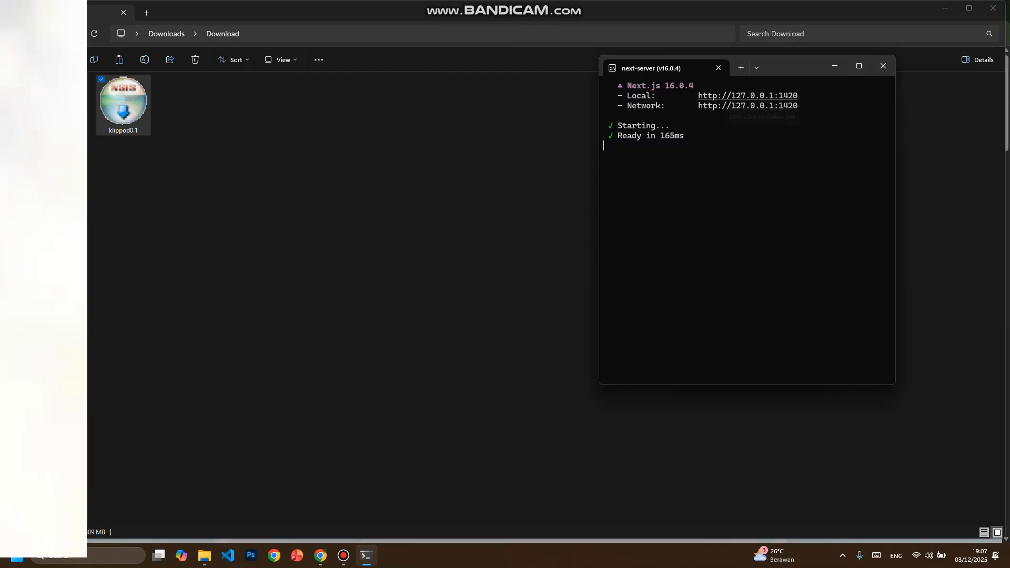
pyautogui.moveTo(320, 555)
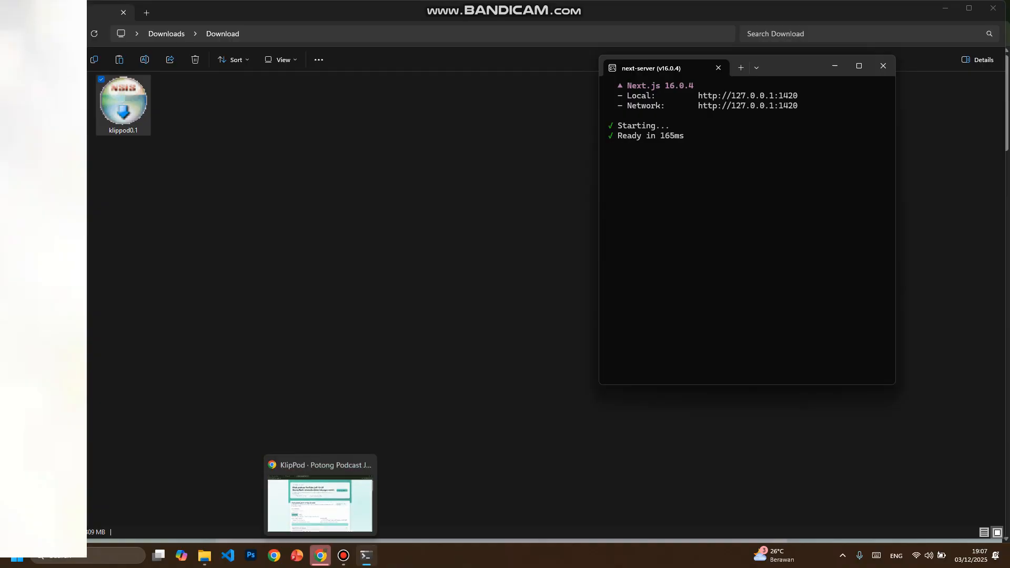
pyautogui.click(320, 499)
# - Look over the KlipPod page's form and ready clips, and minimize the server terminal
pyautogui.scroll(-13, 502, 295)
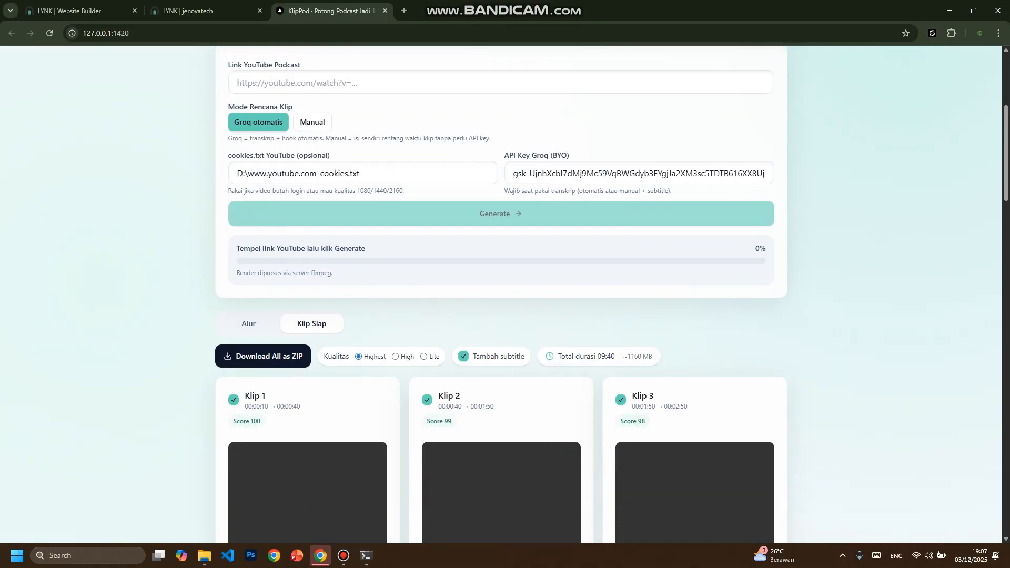
pyautogui.scroll(10, 502, 295)
pyautogui.scroll(3, 502, 294)
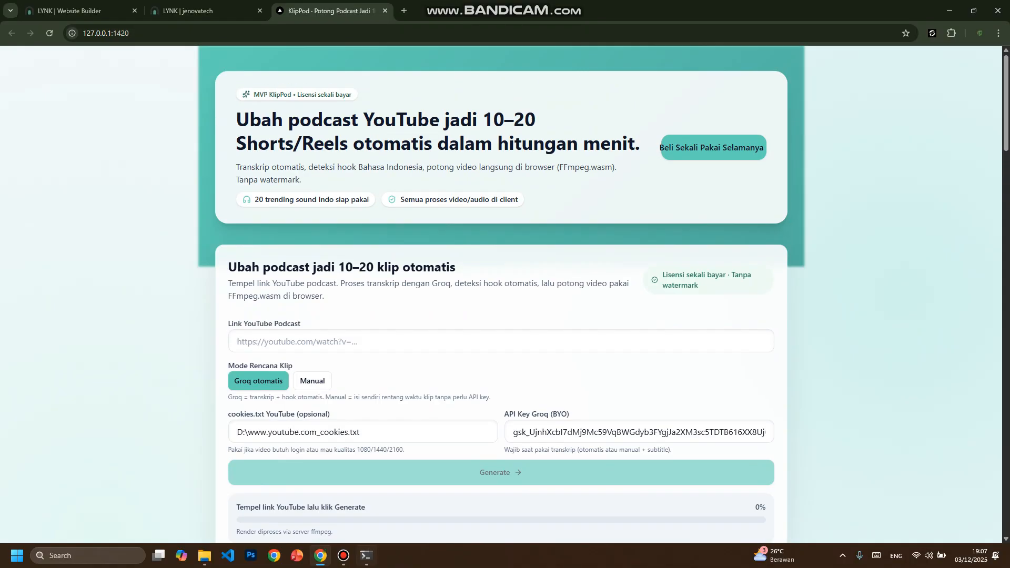
pyautogui.click(366, 555)
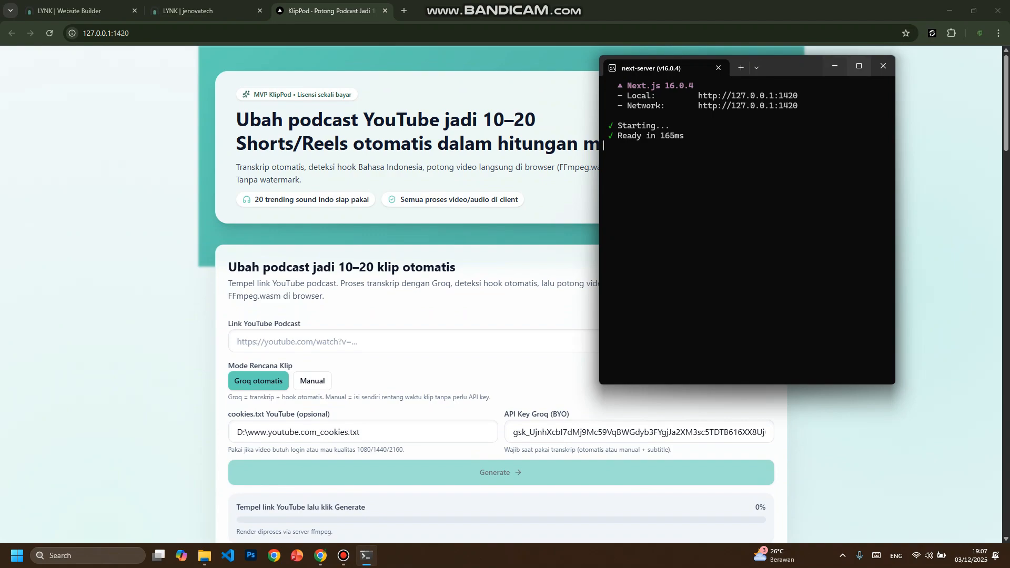
pyautogui.click(835, 65)
# - Set the clip plan mode to Manual and review its clip count and time range fields
pyautogui.scroll(-2, 501, 295)
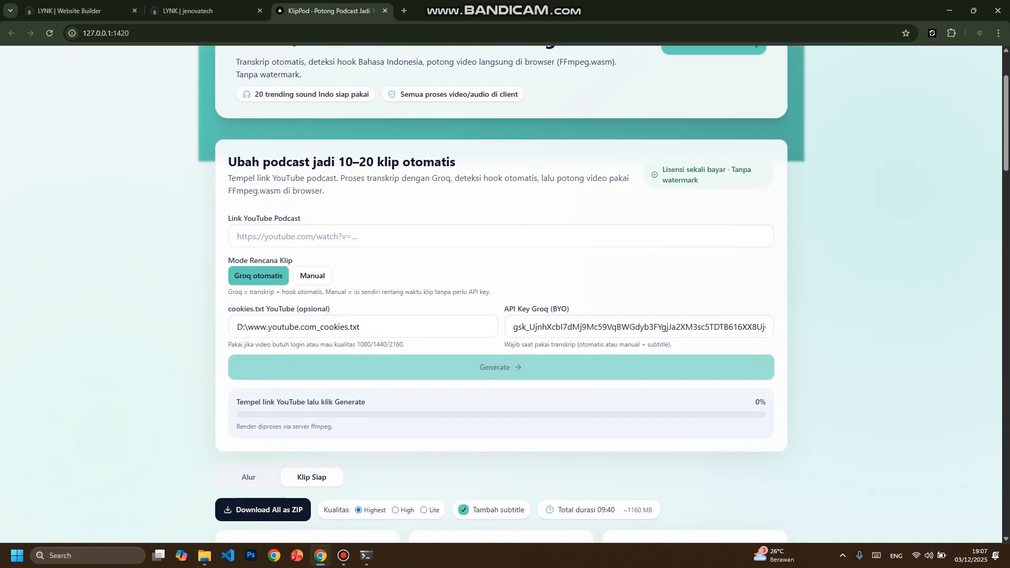
pyautogui.scroll(-3, 502, 295)
pyautogui.scroll(4, 502, 295)
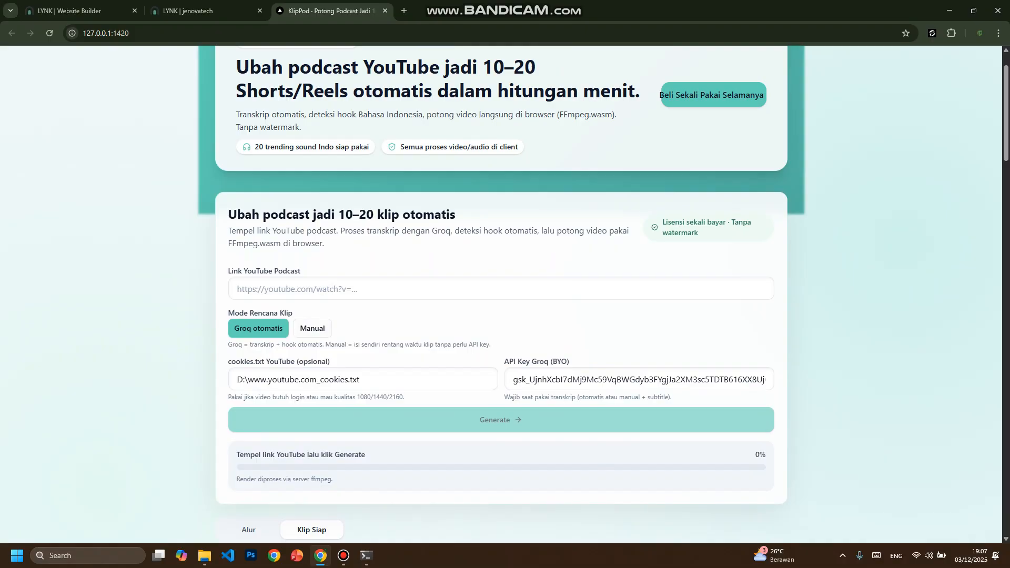
pyautogui.scroll(-1, 501, 294)
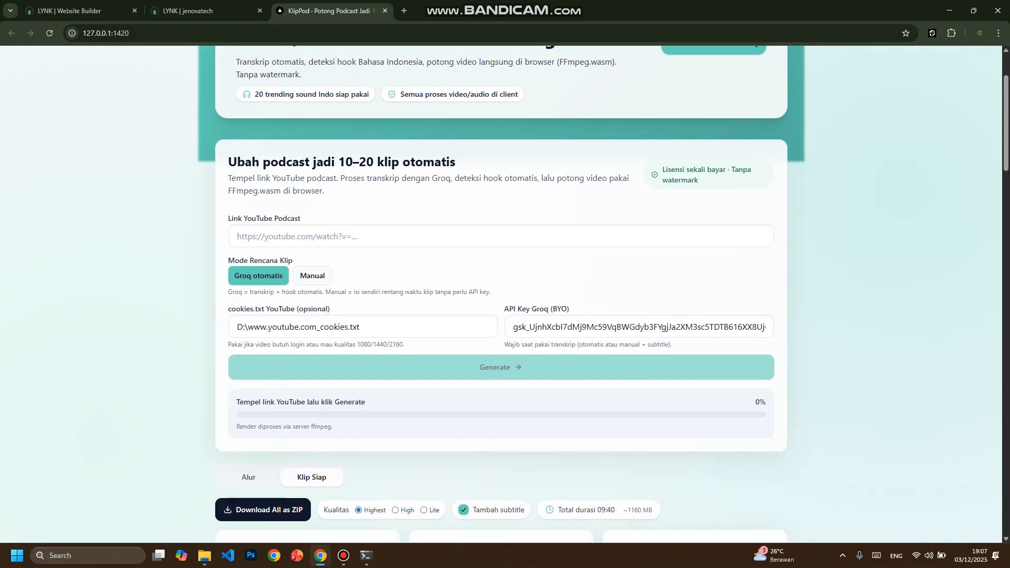
pyautogui.click(313, 276)
pyautogui.scroll(-1, 501, 295)
pyautogui.scroll(1, 502, 295)
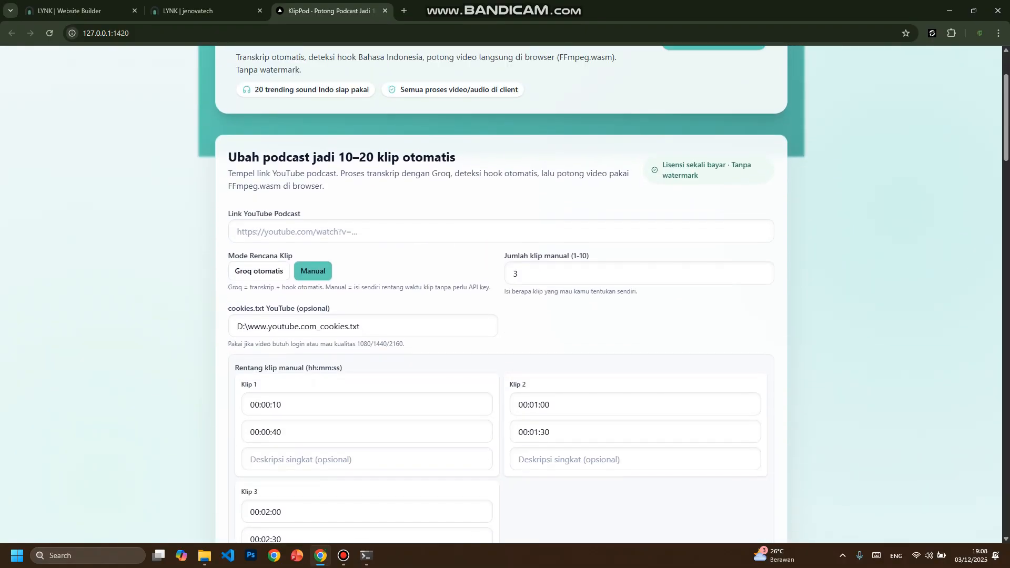
pyautogui.scroll(1, 502, 294)
# - Check the cookies.txt path and activate the YouTube podcast link field
pyautogui.moveTo(359, 384); pyautogui.dragTo(236, 383)
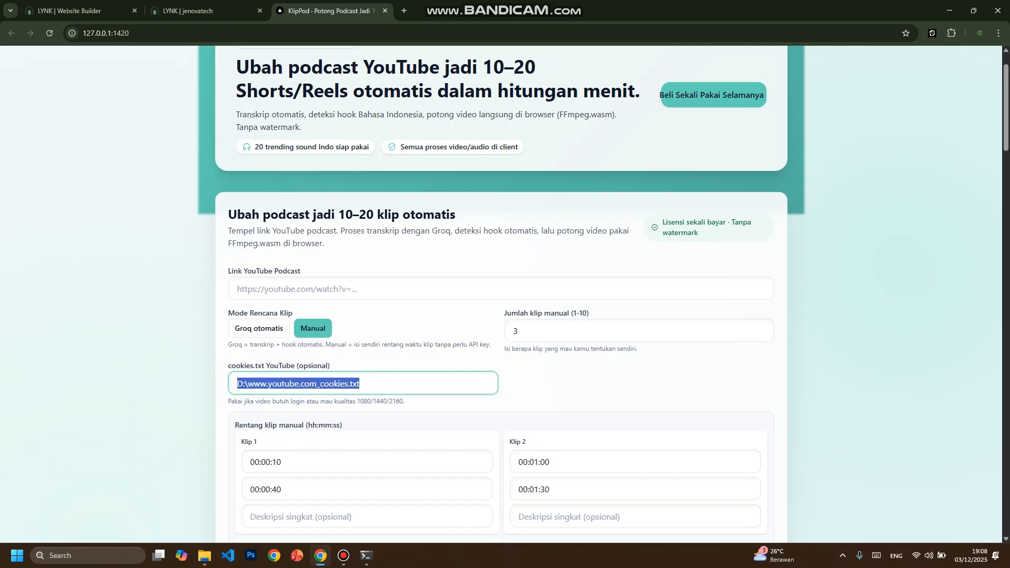
pyautogui.click(400, 384)
pyautogui.click(399, 289)
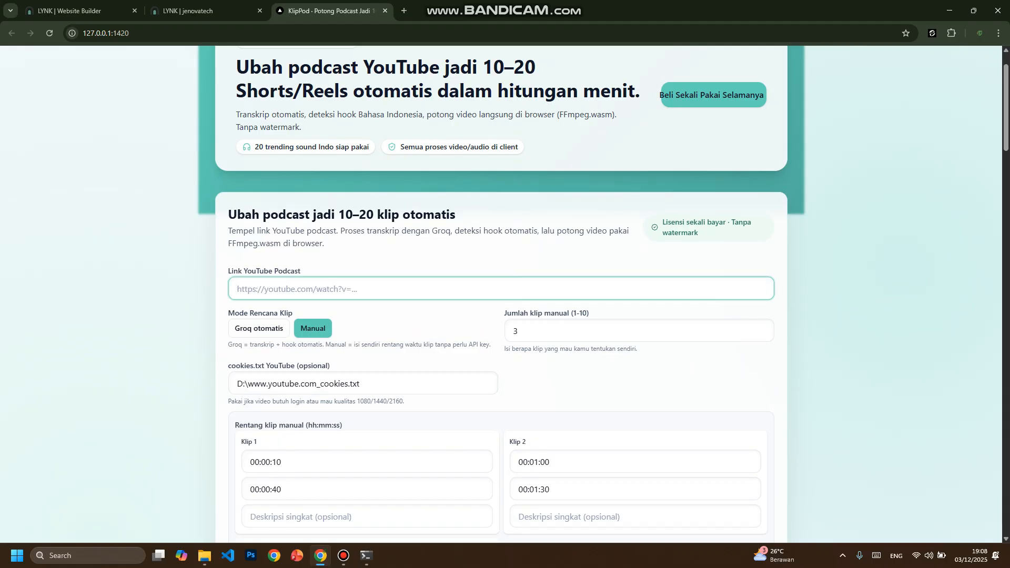
pyautogui.moveTo(301, 270); pyautogui.dragTo(228, 271)
pyautogui.click(262, 289)
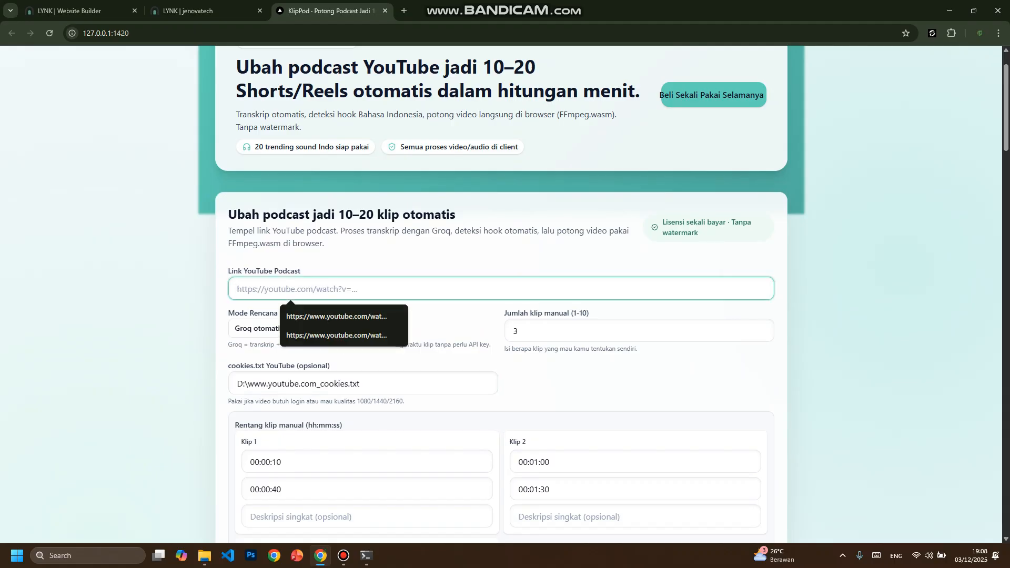
# - Open YouTube in a new browser tab and search for "timothy"
pyautogui.hotkey('ctrl', 't')
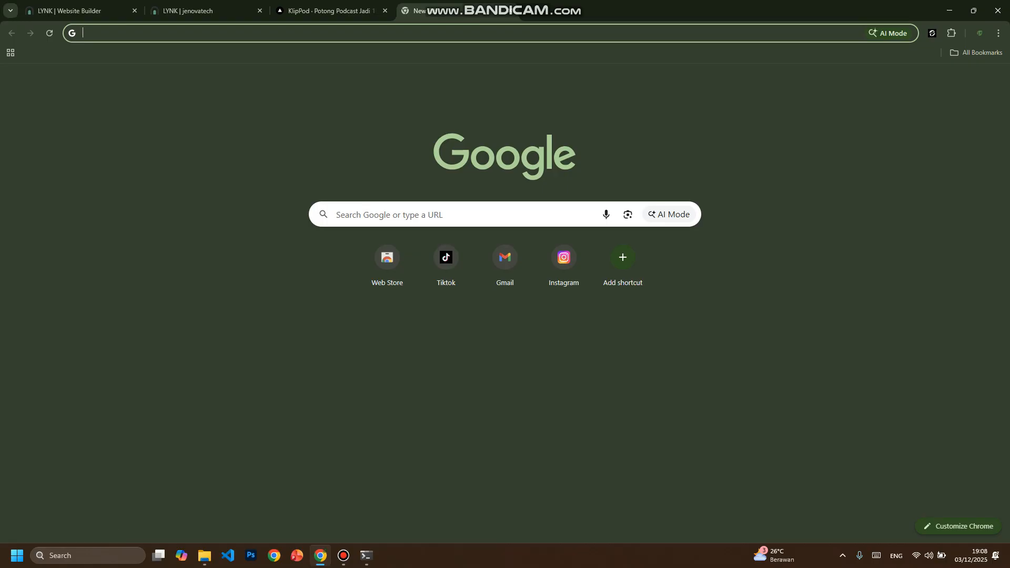
pyautogui.write('you')
pyautogui.press('Return')
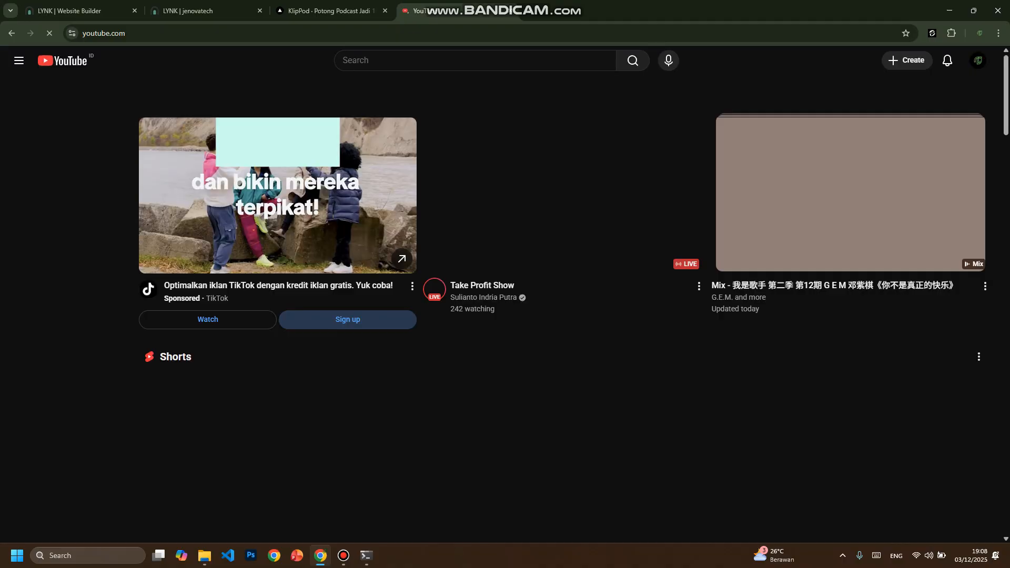
pyautogui.write('t')
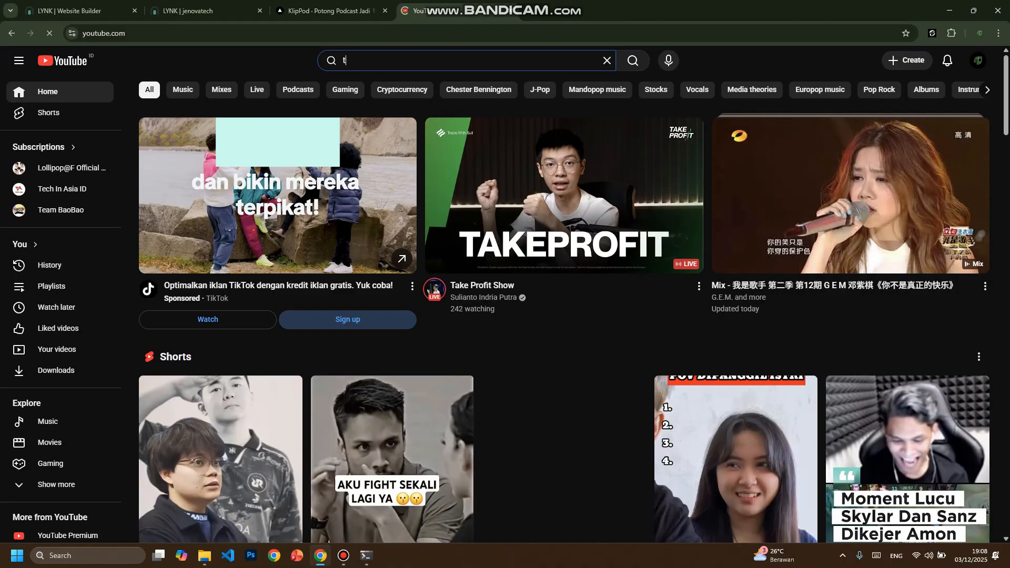
pyautogui.write('imothy')
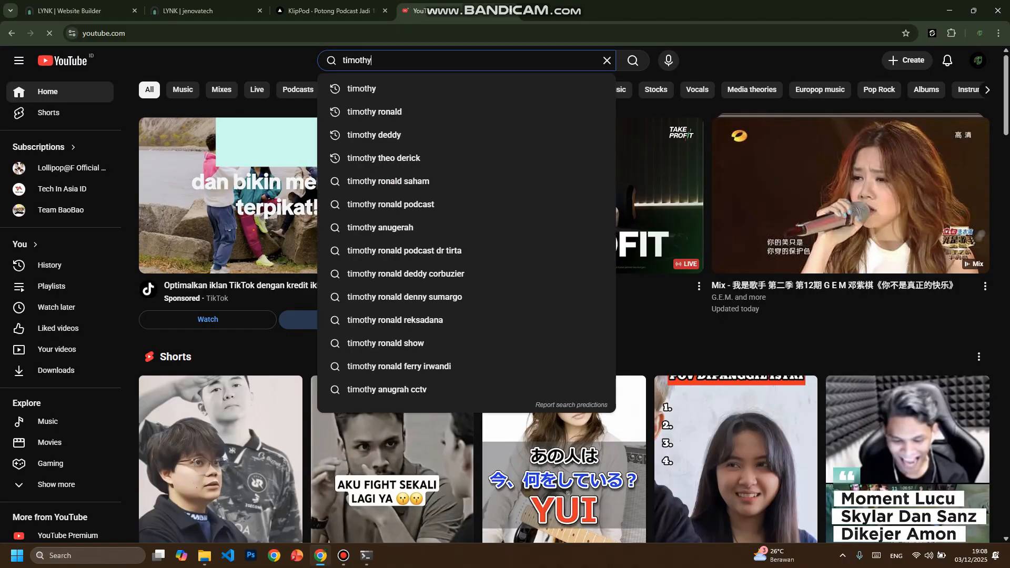
pyautogui.press('Return')
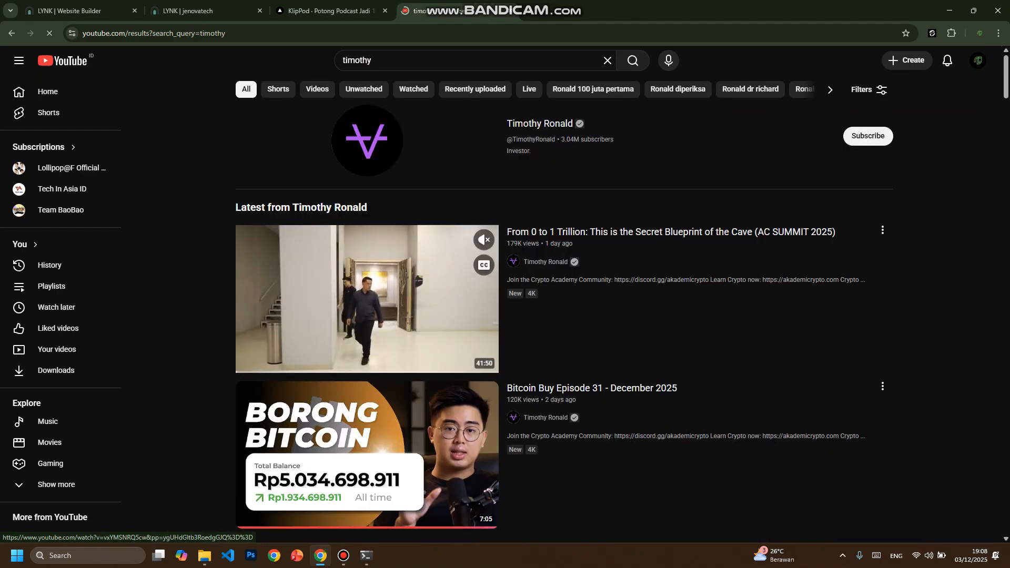
# - Browse the search results and open the video "Bitcoin Buy Episode 31 - December 2025"
pyautogui.scroll(-3, 563, 304)
pyautogui.scroll(-11, 298, 462)
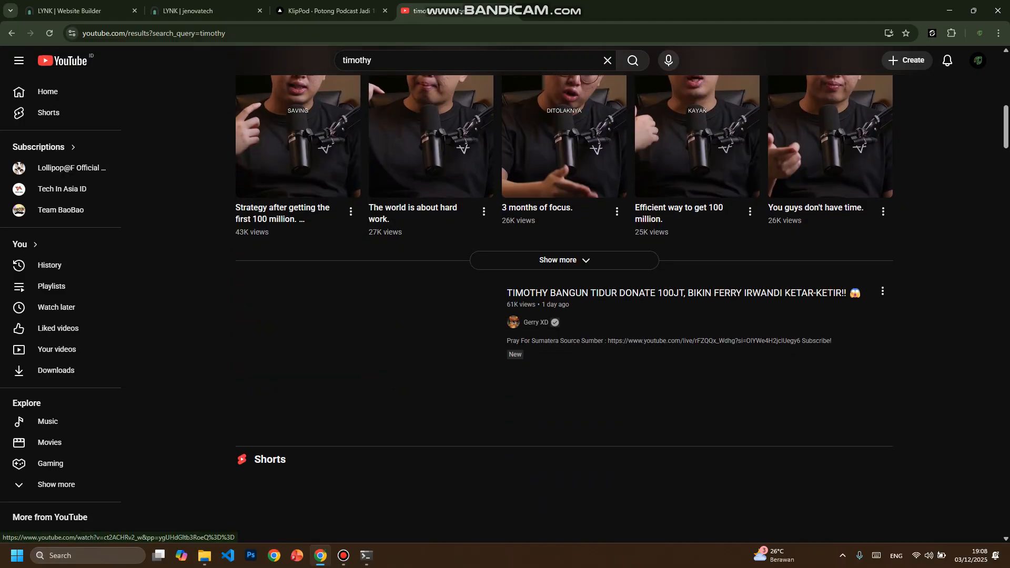
pyautogui.scroll(2, 297, 463)
pyautogui.scroll(8, 297, 463)
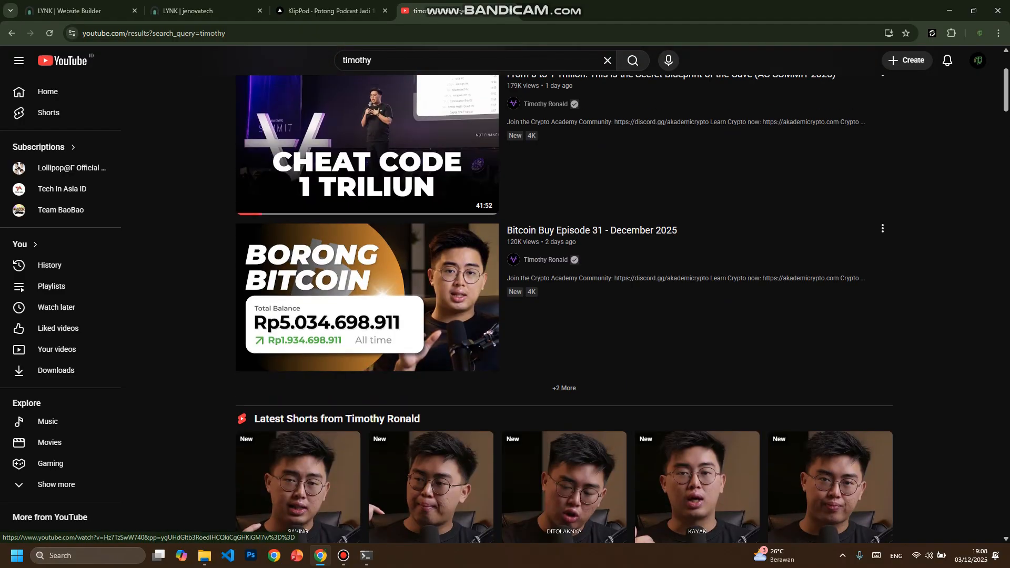
pyautogui.click(316, 294)
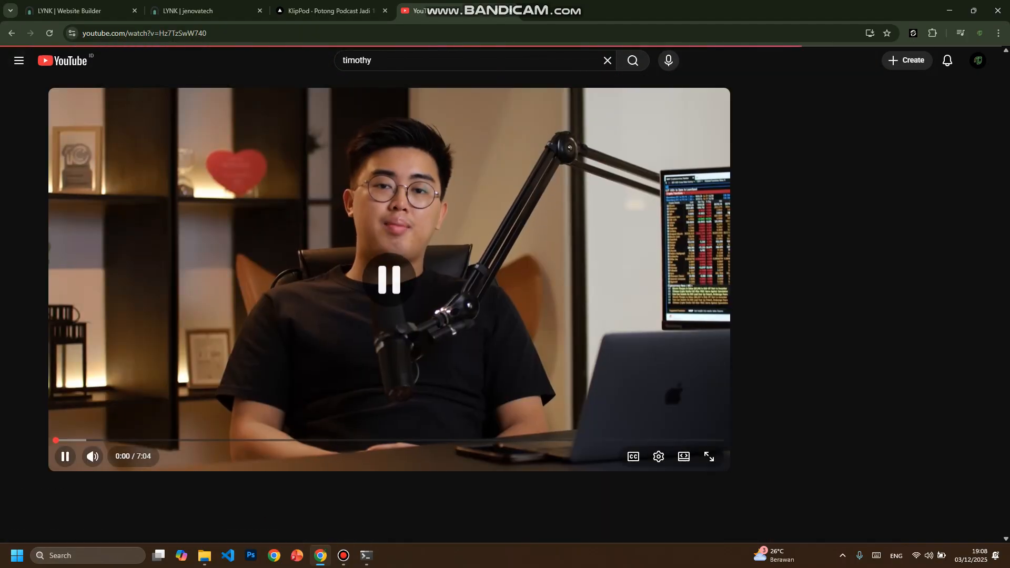
# - Copy the video's address and paste it into KlipPod's YouTube podcast link field
pyautogui.click(211, 34)
pyautogui.hotkey('ctrl', 'c')
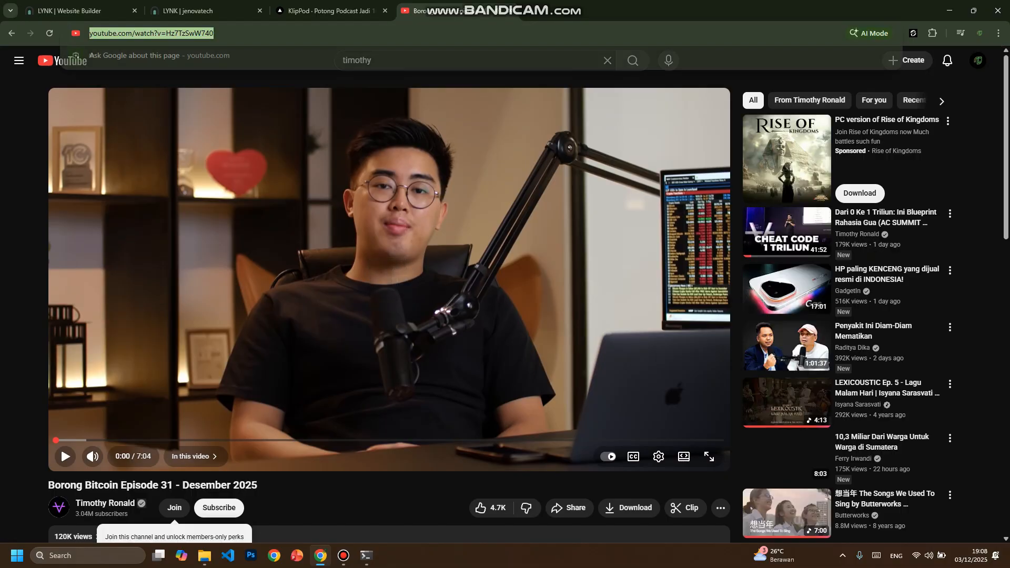
pyautogui.click(332, 10)
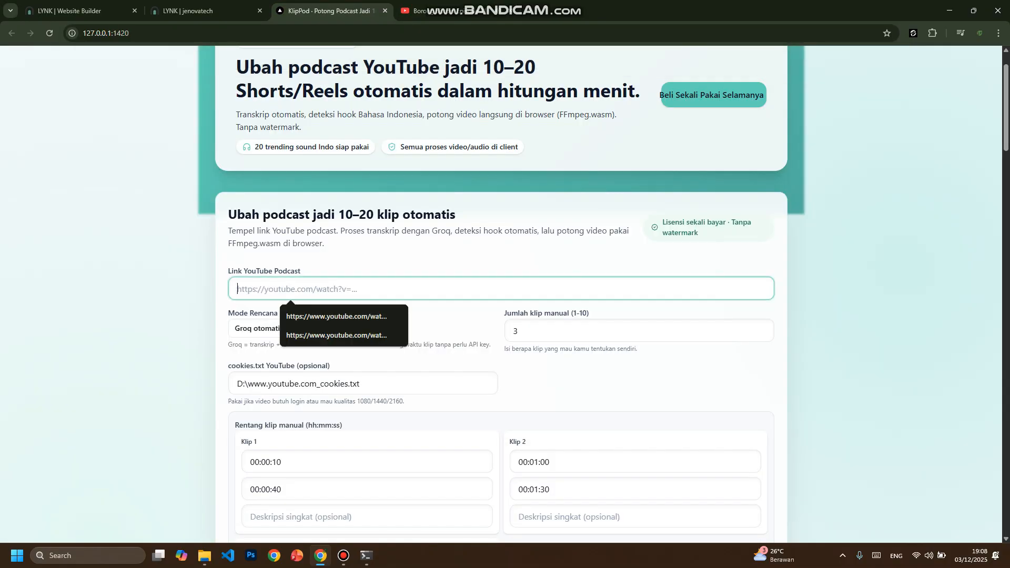
pyautogui.hotkey('ctrl', 'v')
# - Clear the path in the optional YouTube cookies.txt field
pyautogui.scroll(-2, 502, 295)
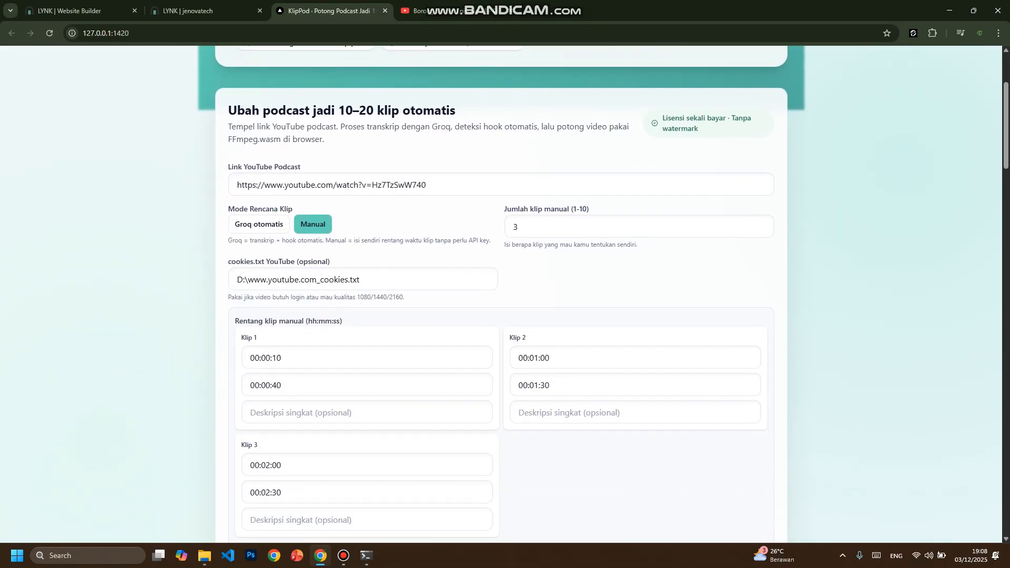
pyautogui.moveTo(370, 279); pyautogui.dragTo(233, 279)
pyautogui.press('BackSpace')
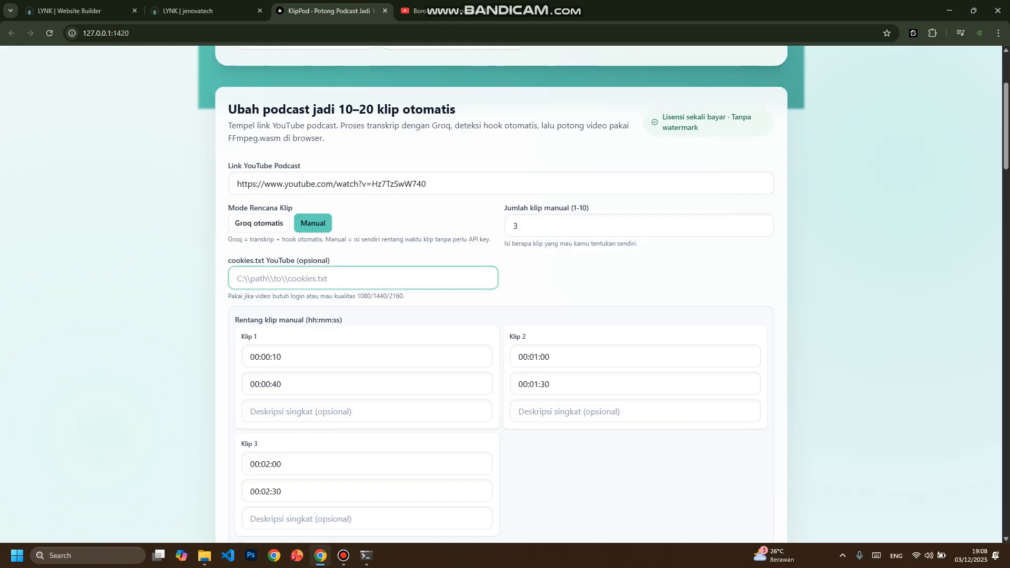
pyautogui.click(625, 278)
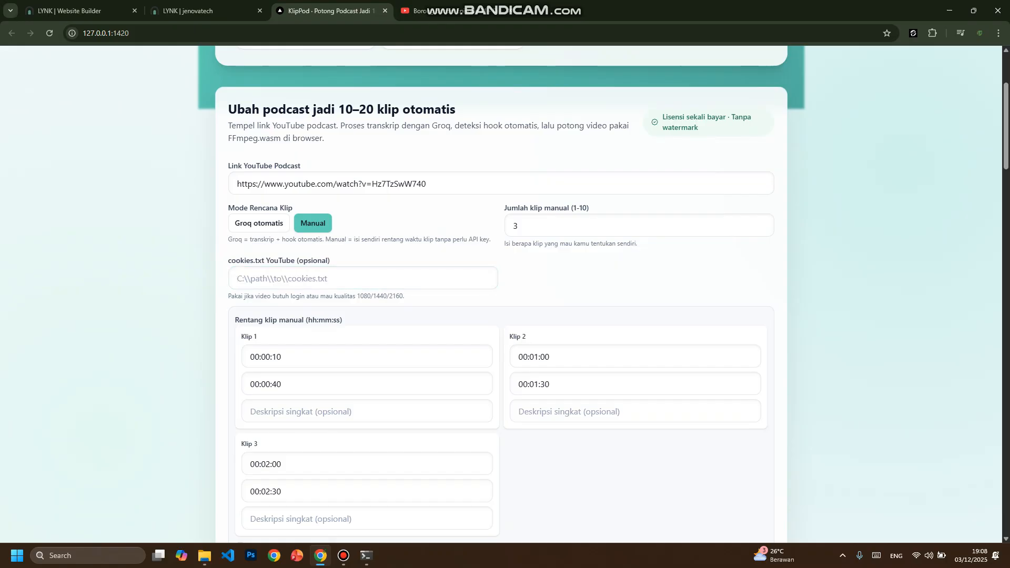
pyautogui.moveTo(228, 261); pyautogui.dragTo(332, 260)
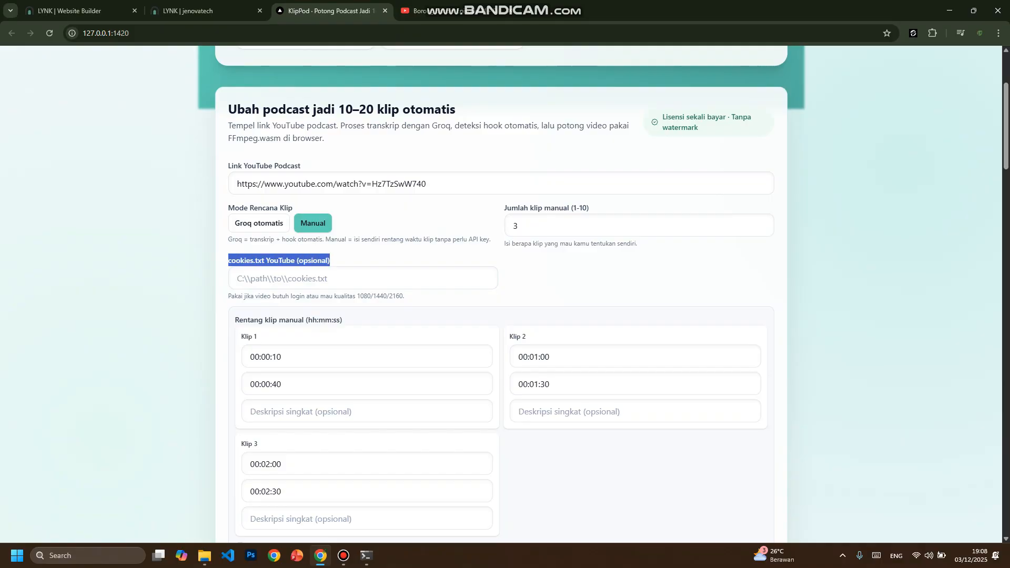
pyautogui.click(368, 261)
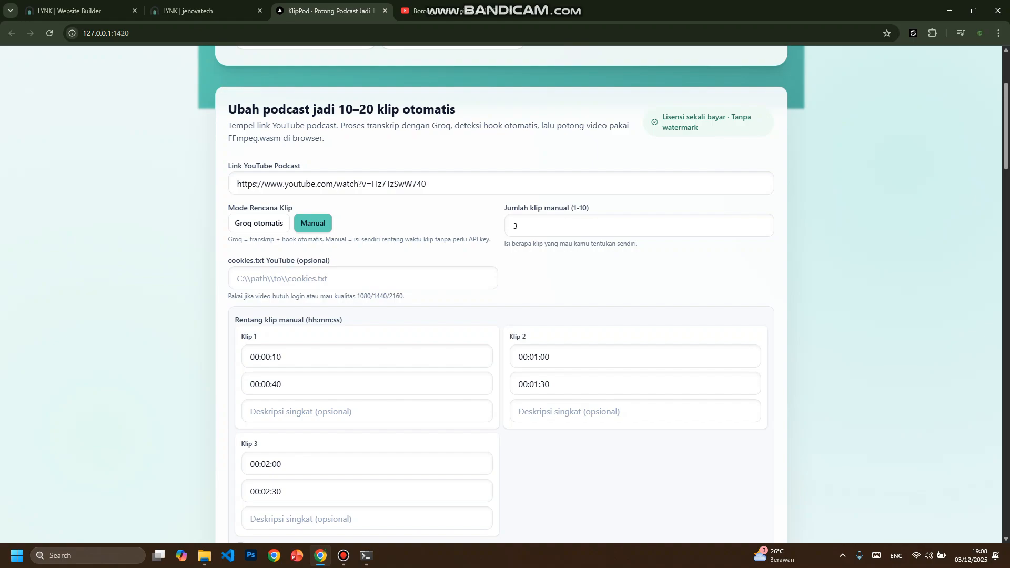
# - Check the manual clip count field and the clip settings beneath it
pyautogui.scroll(-1, 501, 293)
pyautogui.click(519, 173)
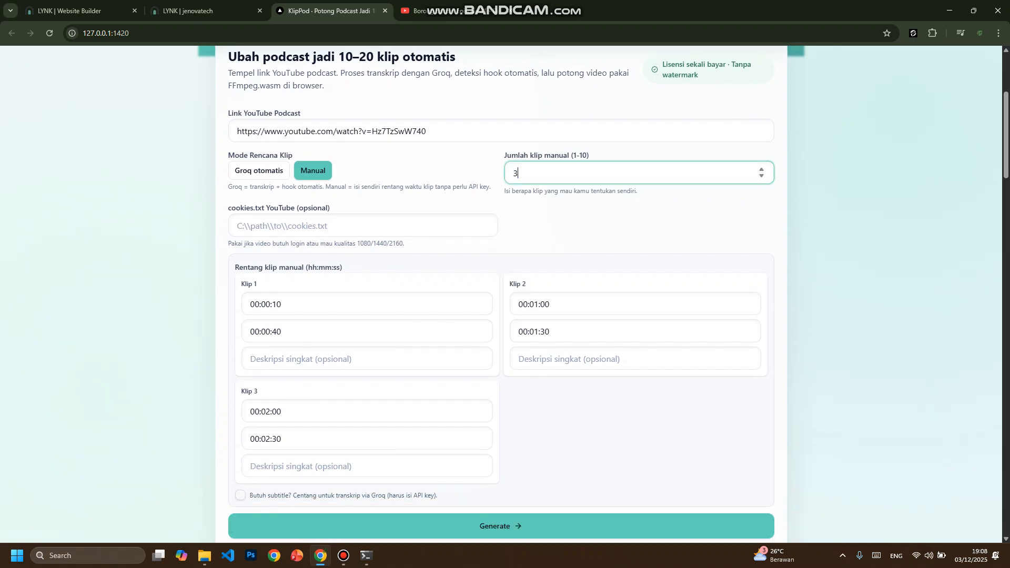
pyautogui.click(520, 173)
pyautogui.click(637, 223)
pyautogui.scroll(-2, 501, 294)
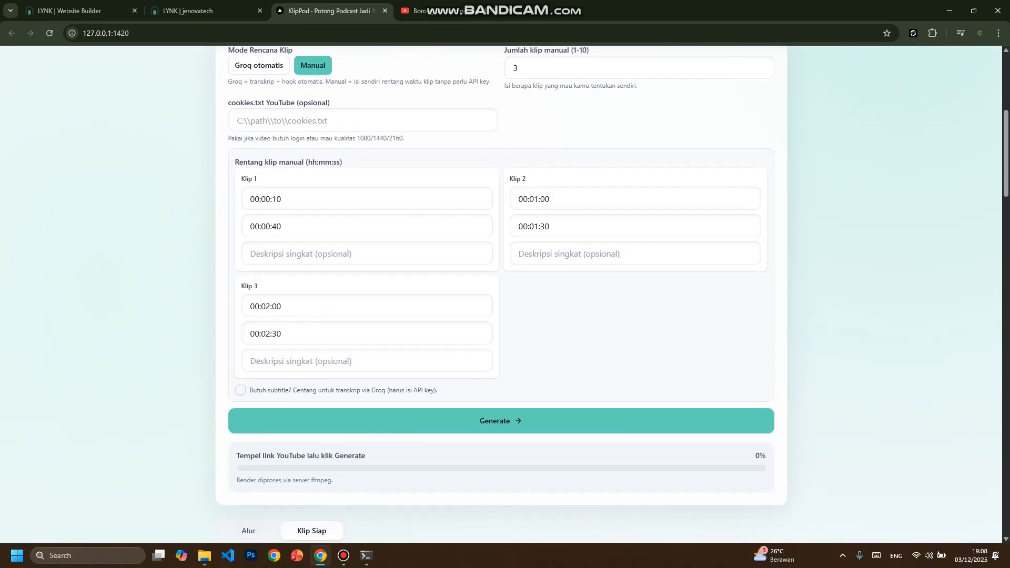
# - Review the start and end times of Klip 1, Klip 2 and Klip 3 in the manual clip ranges
pyautogui.press('Tab')
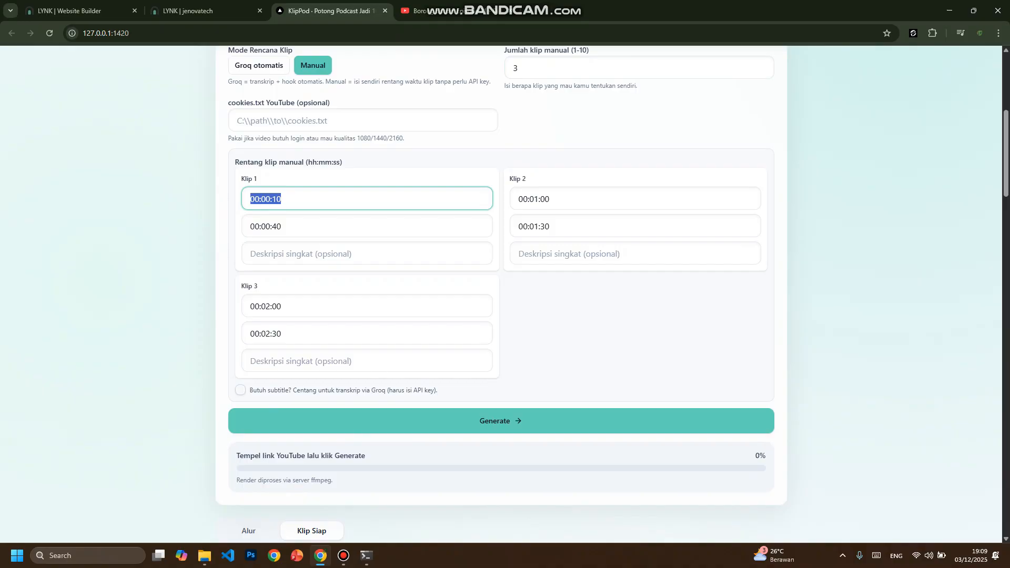
pyautogui.press('Tab')
pyautogui.press('Tab')
pyautogui.press('Tab')
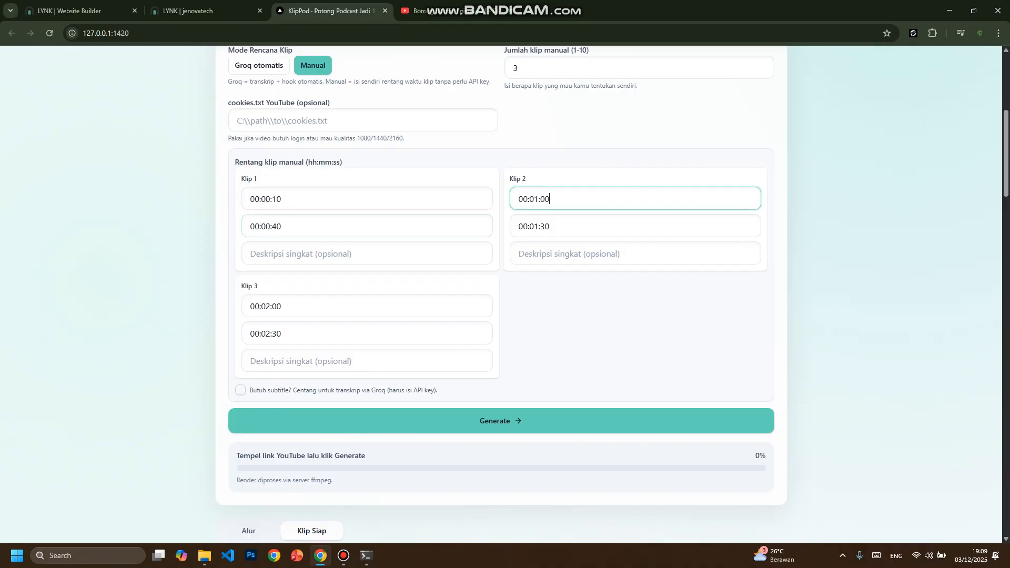
pyautogui.press('Tab')
pyautogui.doubleClick(282, 334)
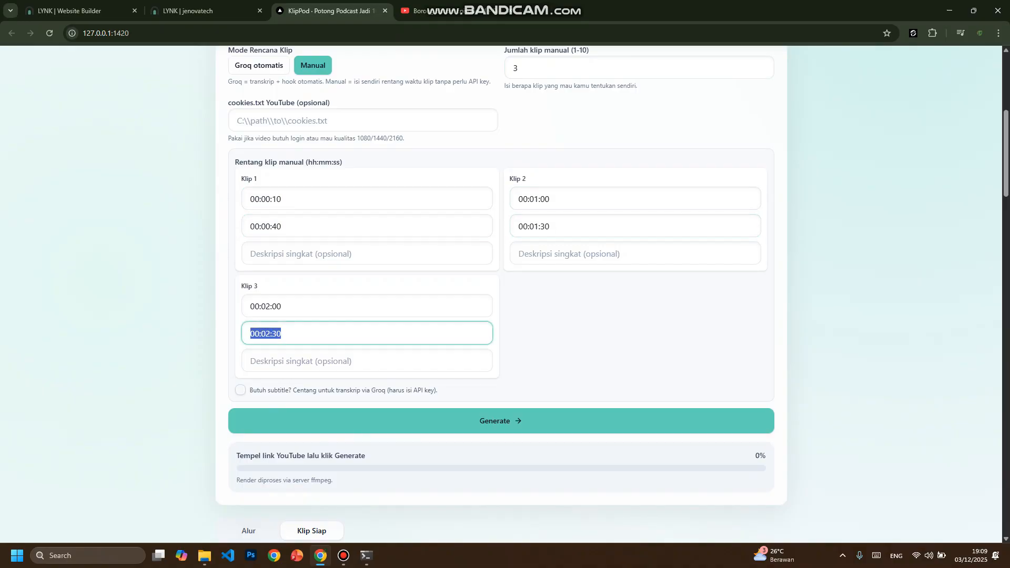
pyautogui.doubleClick(281, 306)
pyautogui.doubleClick(282, 333)
pyautogui.click(281, 306)
pyautogui.moveTo(281, 306); pyautogui.dragTo(249, 306)
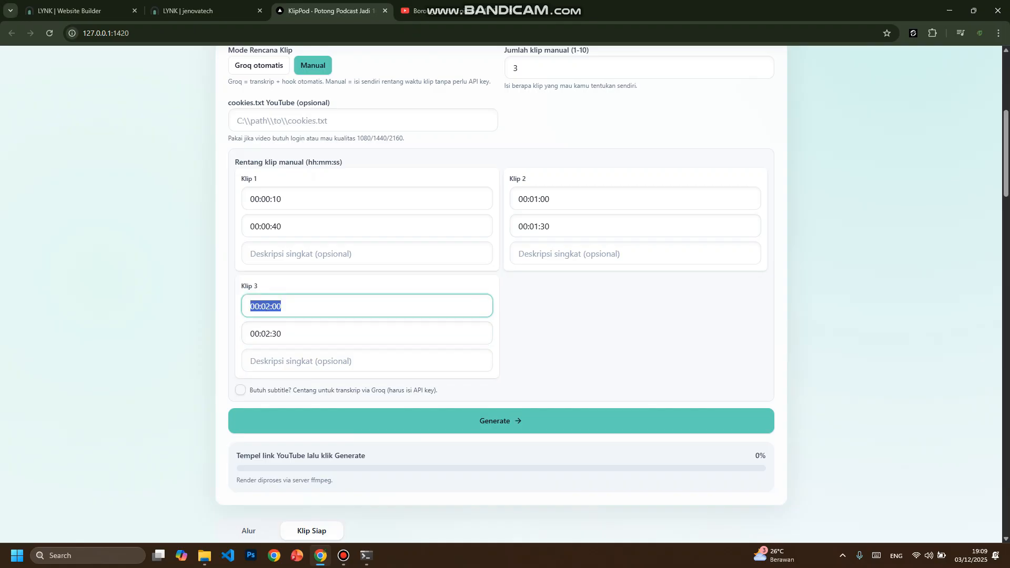
pyautogui.moveTo(282, 198); pyautogui.dragTo(248, 199)
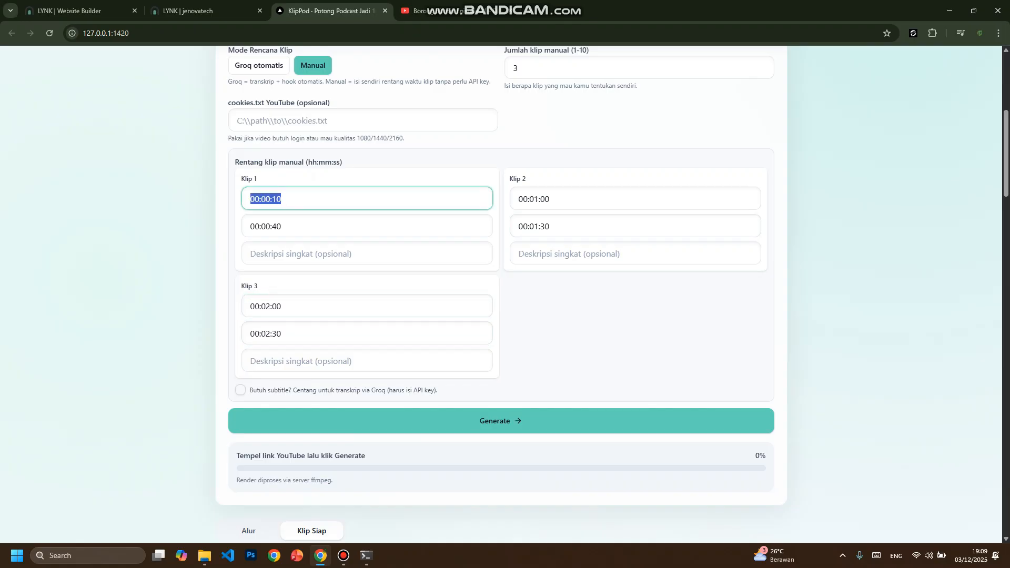
pyautogui.press('Tab')
pyautogui.moveTo(282, 306); pyautogui.dragTo(248, 306)
pyautogui.scroll(3, 505, 294)
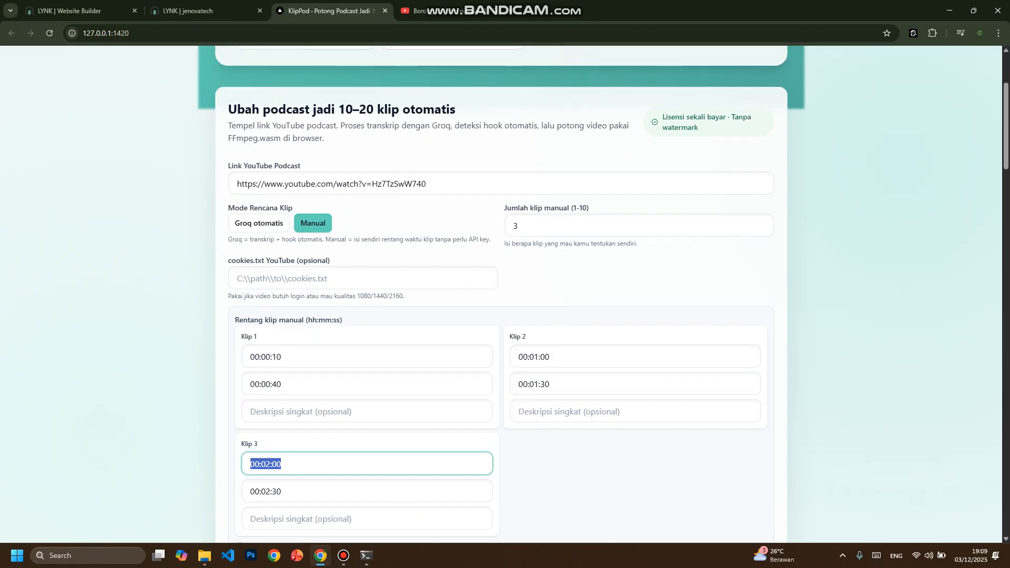
pyautogui.scroll(-1, 505, 295)
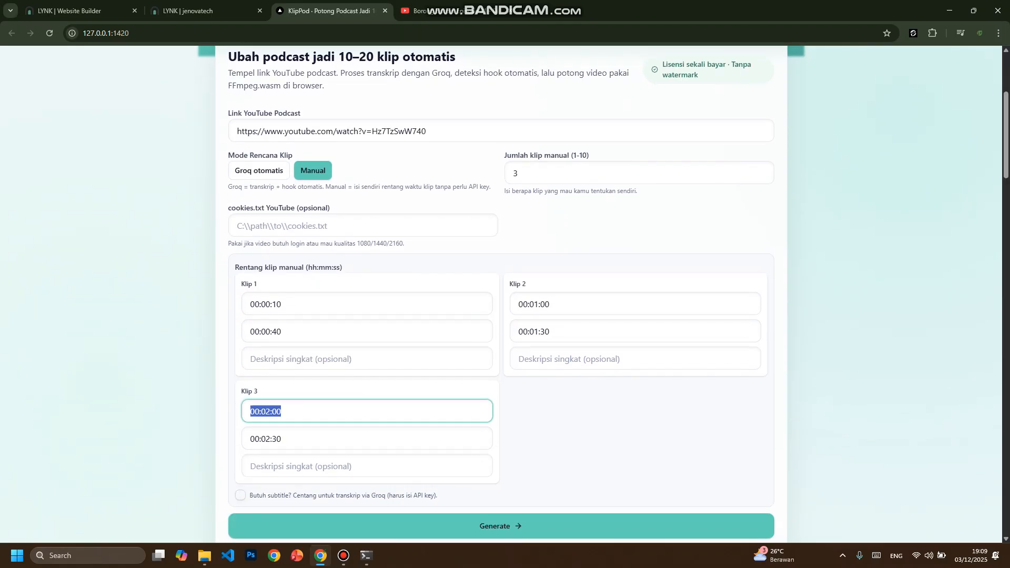
pyautogui.scroll(-2, 505, 295)
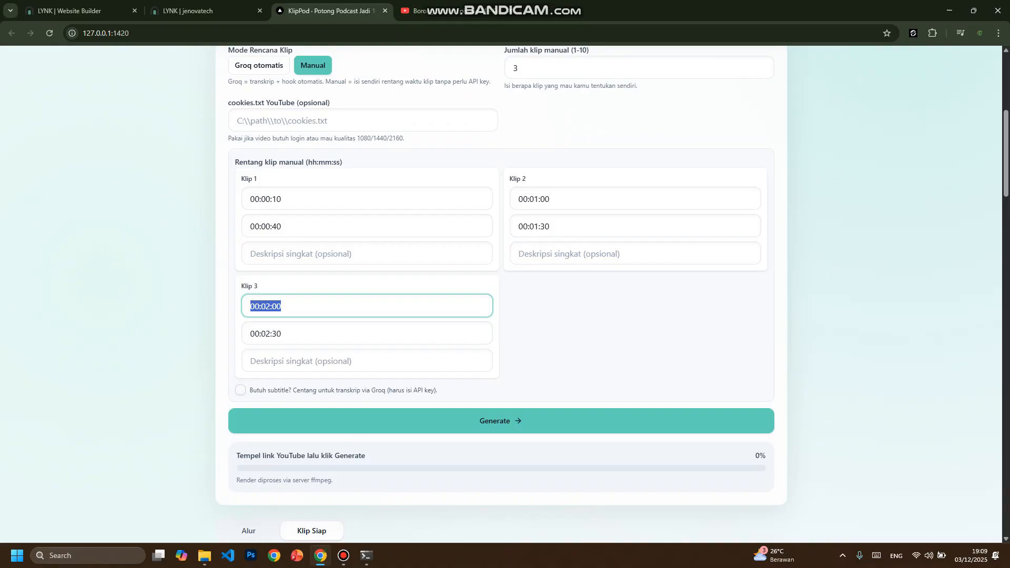
pyautogui.scroll(-1, 501, 294)
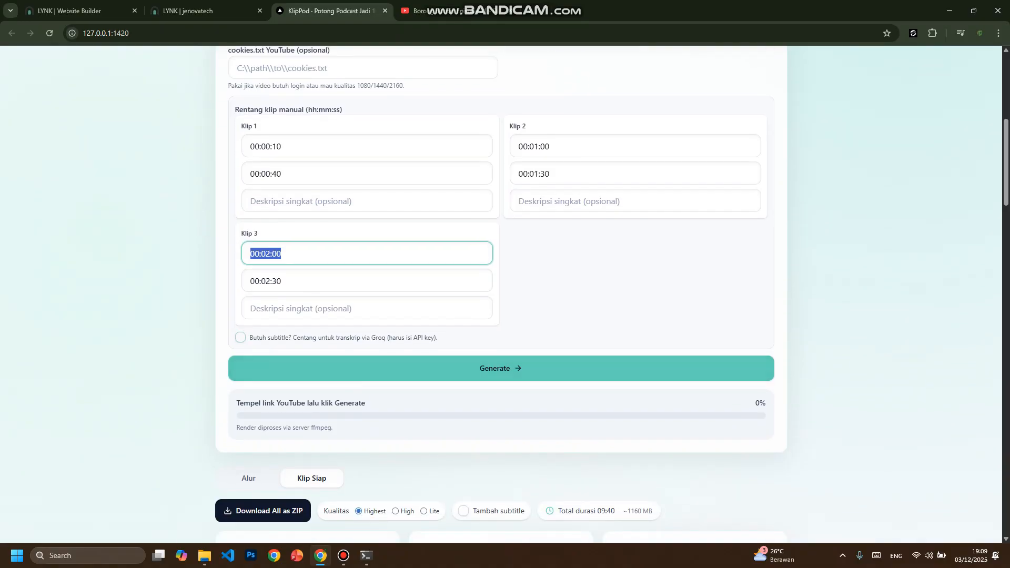
# - Enable the subtitle option for the manual clips and clear the Groq API key field
pyautogui.moveTo(249, 337); pyautogui.dragTo(293, 337)
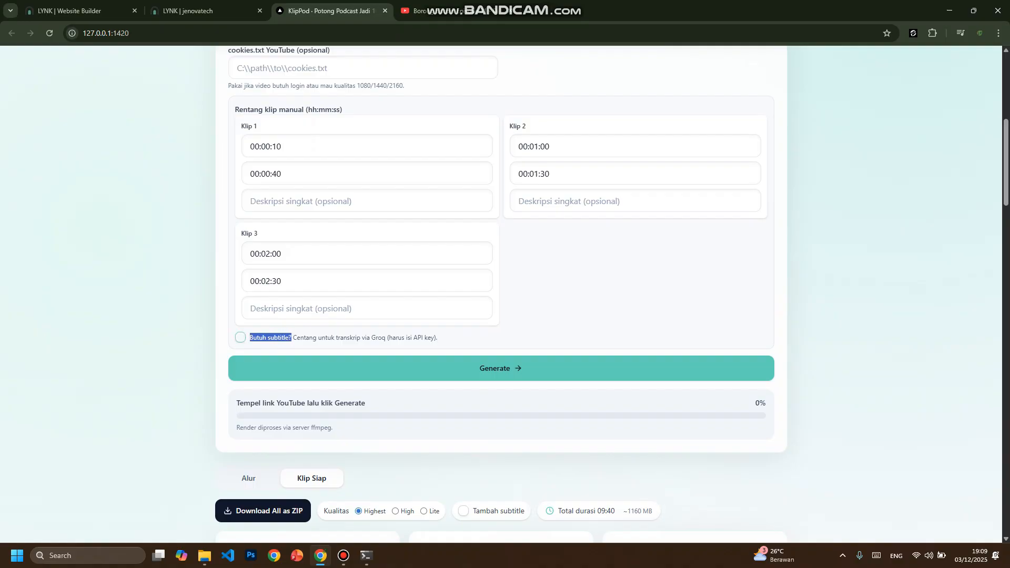
pyautogui.scroll(3, 501, 295)
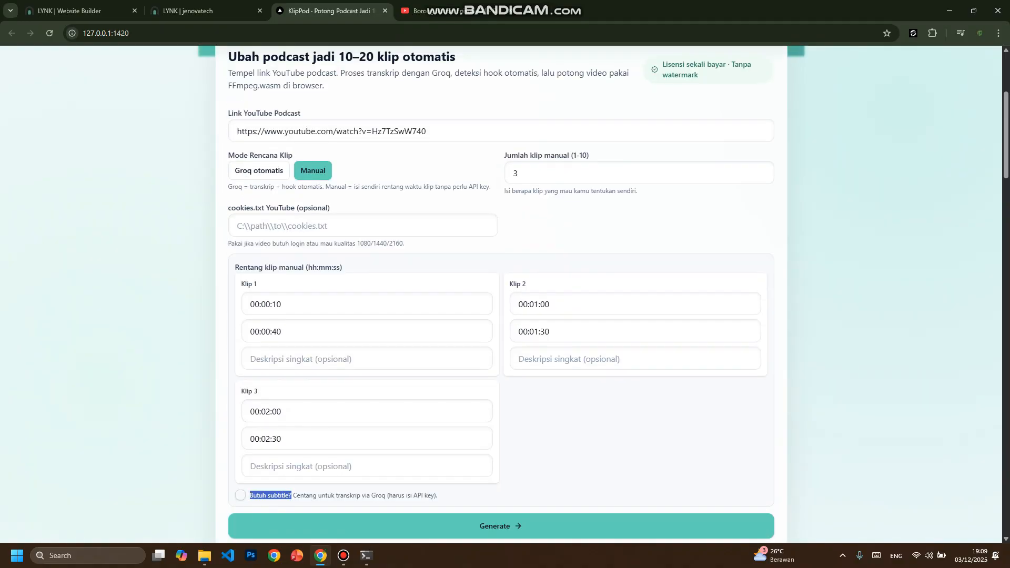
pyautogui.scroll(-2, 500, 294)
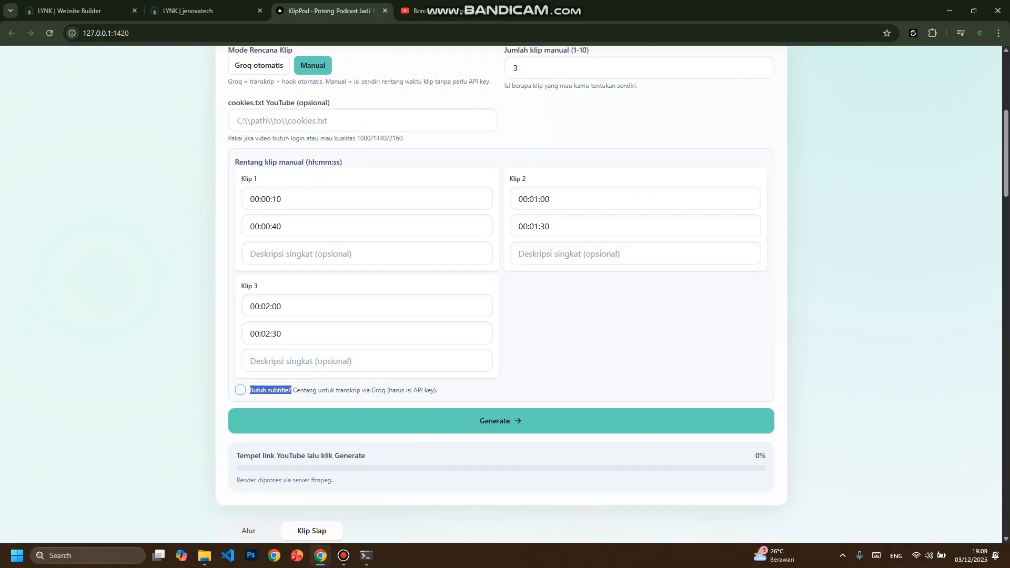
pyautogui.click(240, 389)
pyautogui.scroll(1, 501, 294)
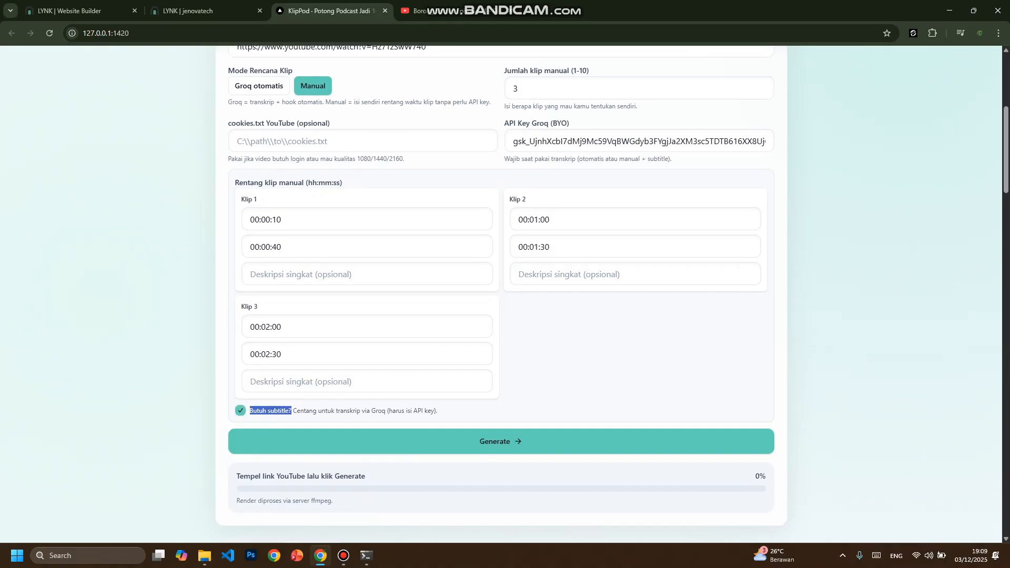
pyautogui.doubleClick(639, 173)
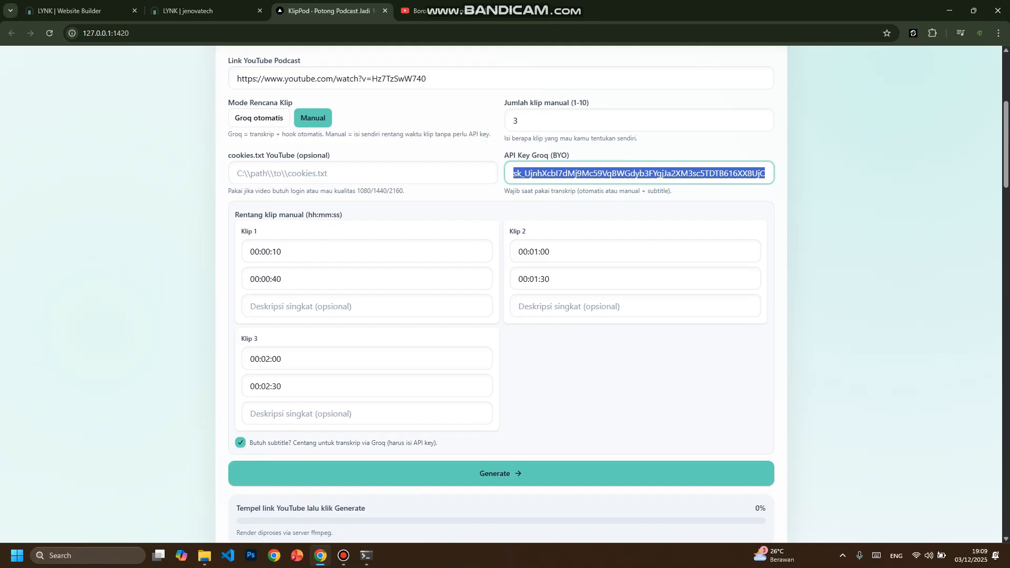
pyautogui.press('BackSpace')
pyautogui.click(635, 378)
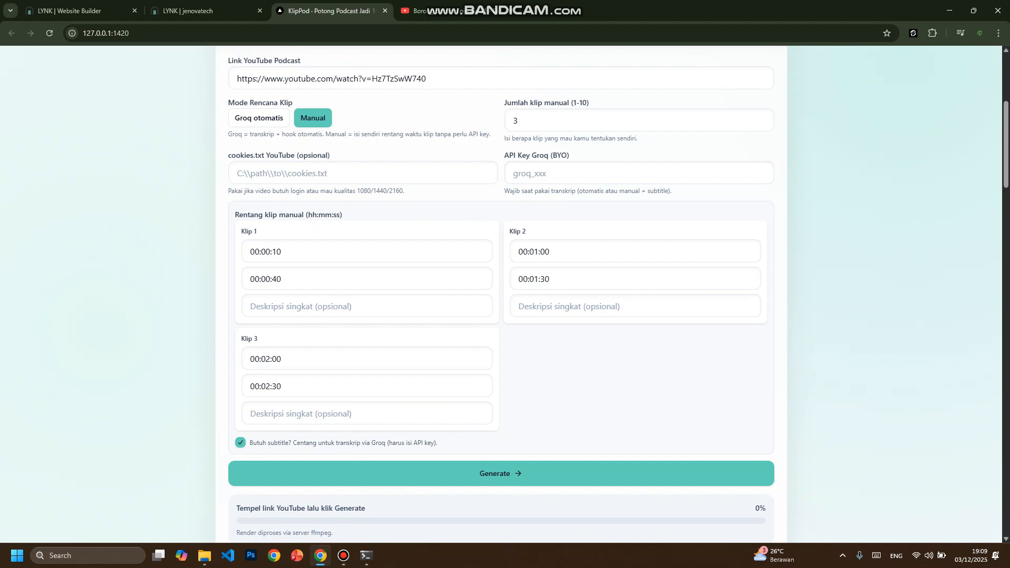
# - Turn off the subtitle option and select the address in the YouTube podcast link field
pyautogui.click(240, 443)
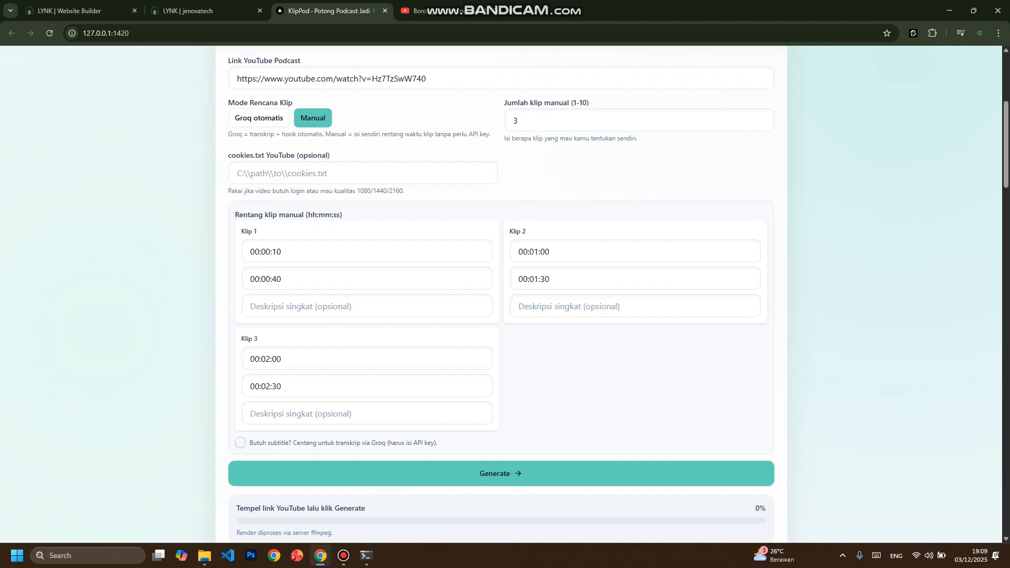
pyautogui.scroll(-1, 501, 295)
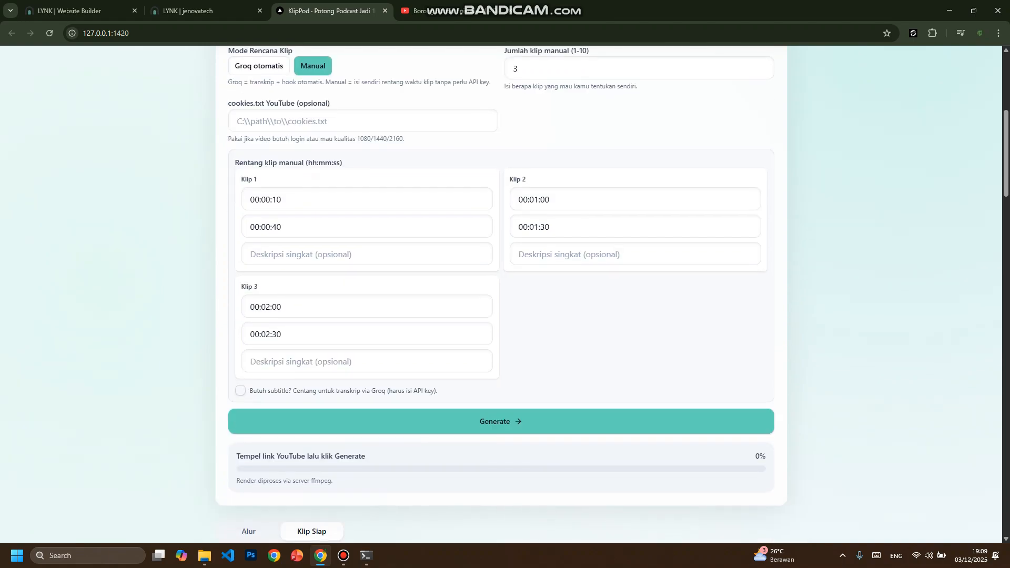
pyautogui.scroll(3, 501, 294)
pyautogui.tripleClick(331, 184)
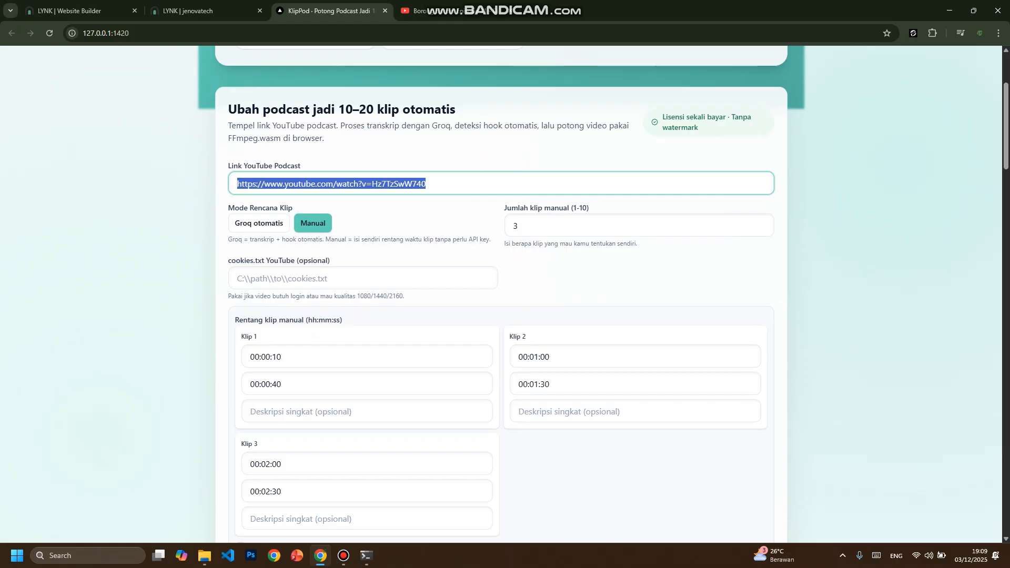
# - Check the start time of Klip 1, then raise the manual clip count to 4 and return it to 3
pyautogui.scroll(-3, 501, 294)
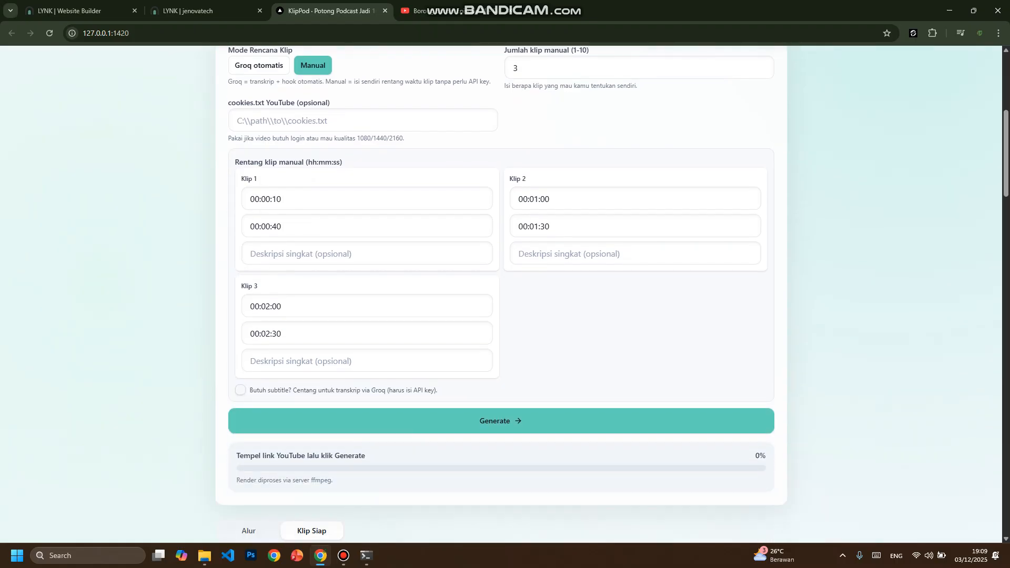
pyautogui.moveTo(249, 199); pyautogui.dragTo(284, 199)
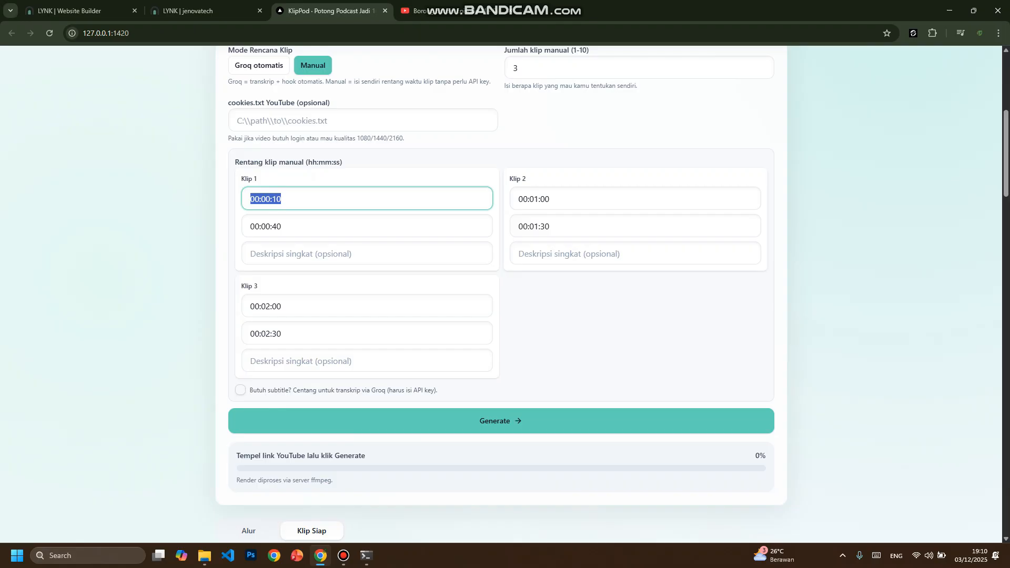
pyautogui.scroll(2, 501, 295)
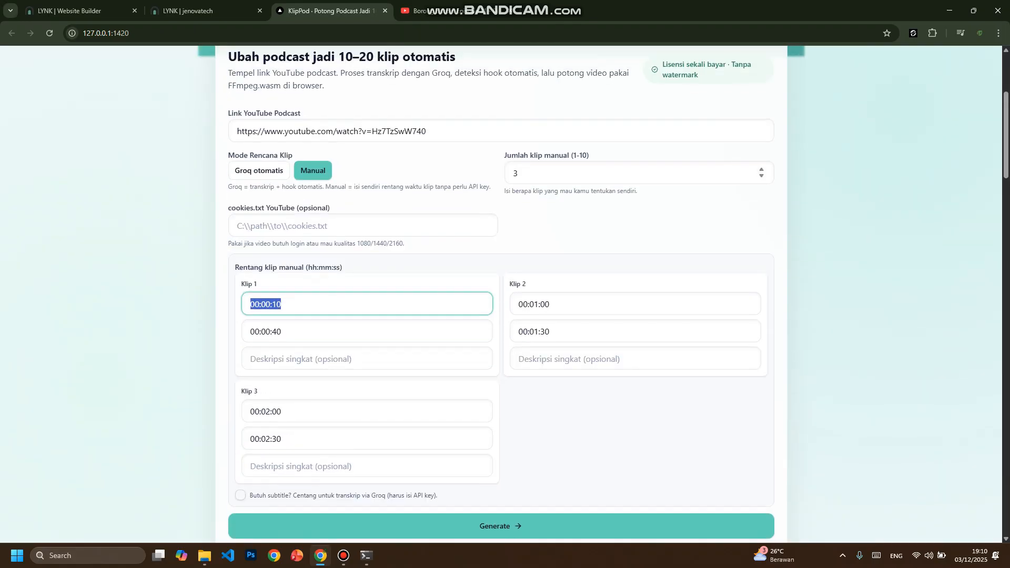
pyautogui.click(761, 169)
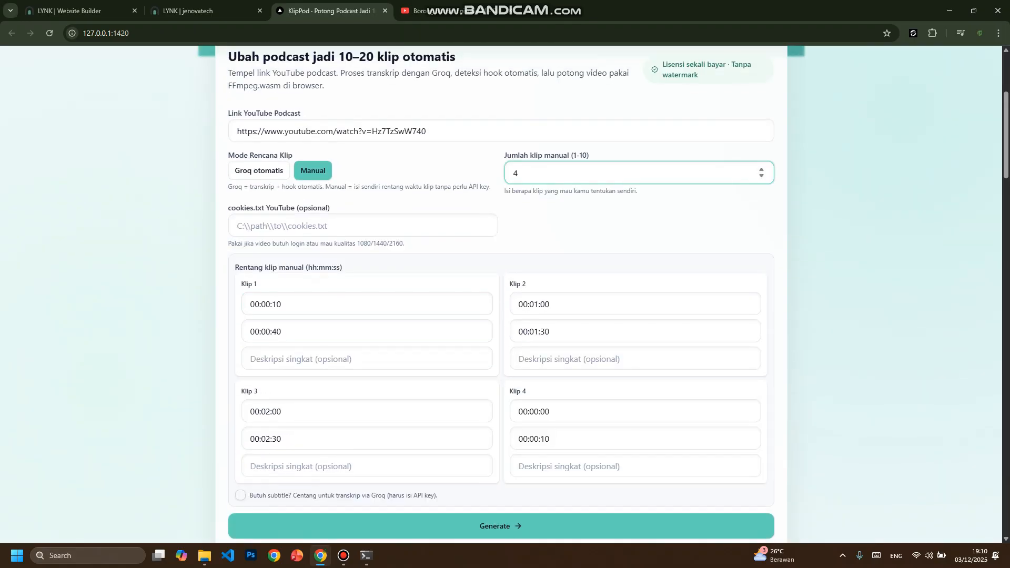
pyautogui.press('Down')
# - Generate the manual clips from the three time ranges and look over their preview cards
pyautogui.scroll(-4, 501, 294)
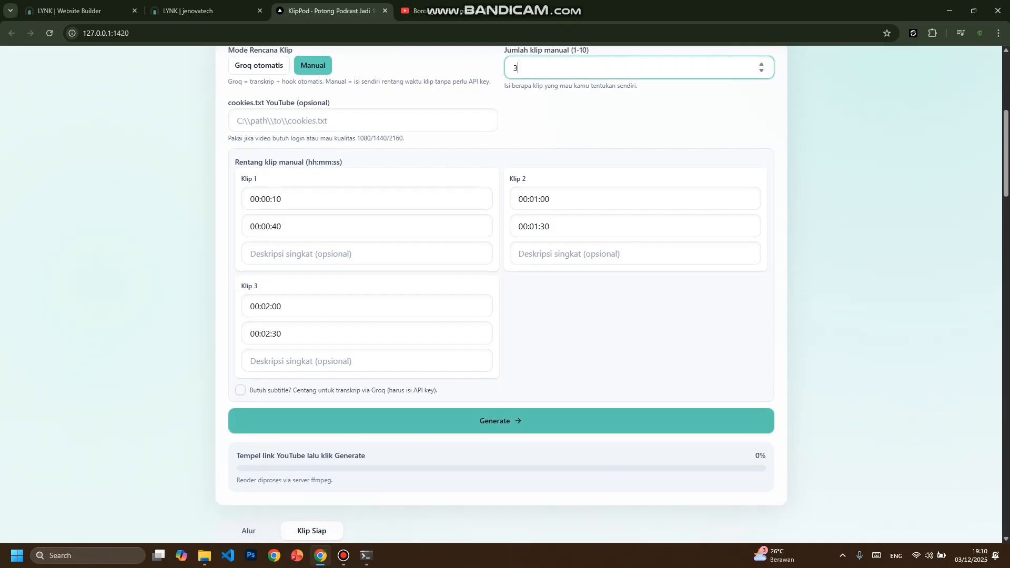
pyautogui.click(501, 321)
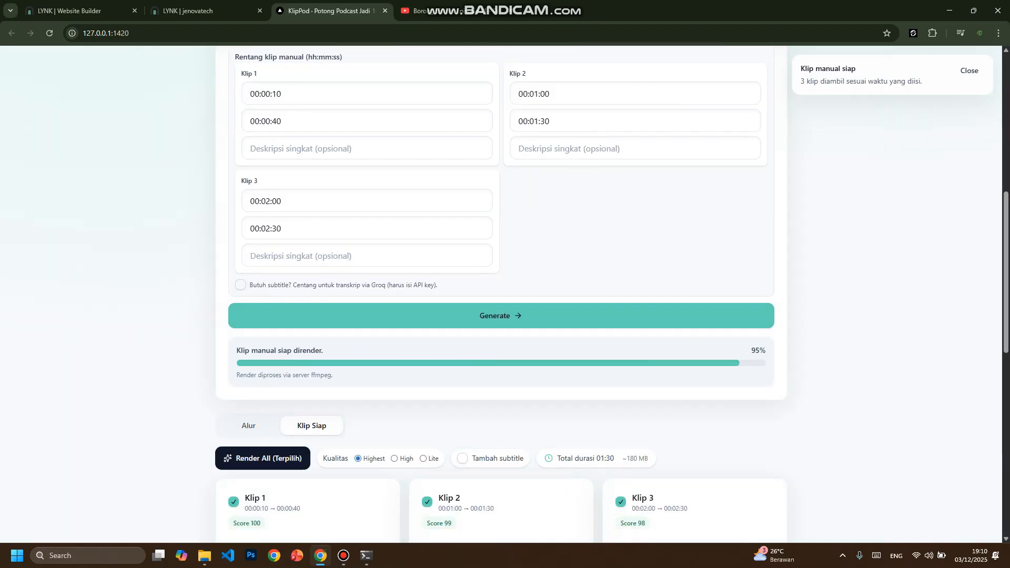
pyautogui.scroll(-8, 502, 295)
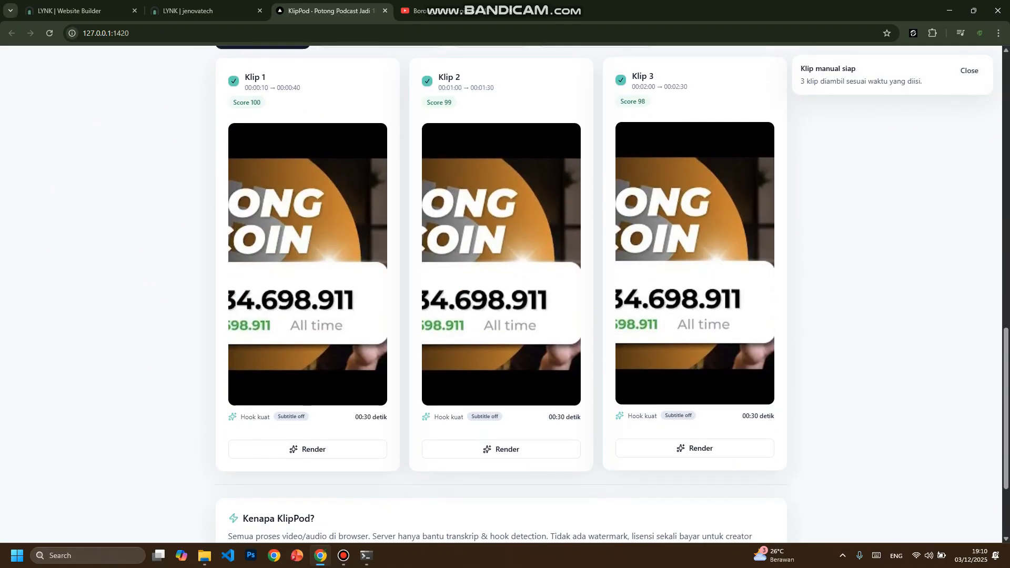
pyautogui.scroll(4, 501, 294)
pyautogui.scroll(-5, 501, 295)
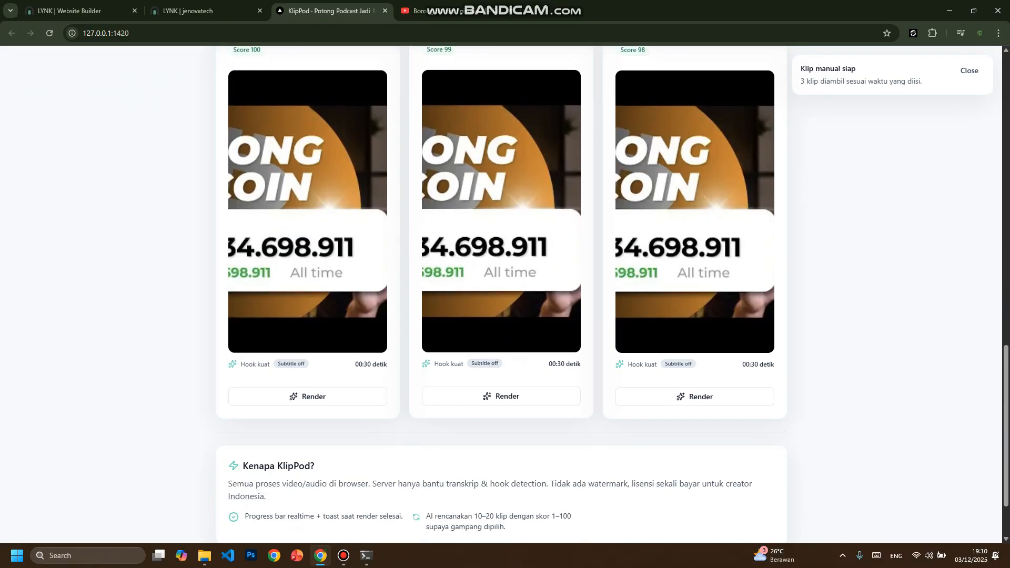
pyautogui.scroll(2, 501, 294)
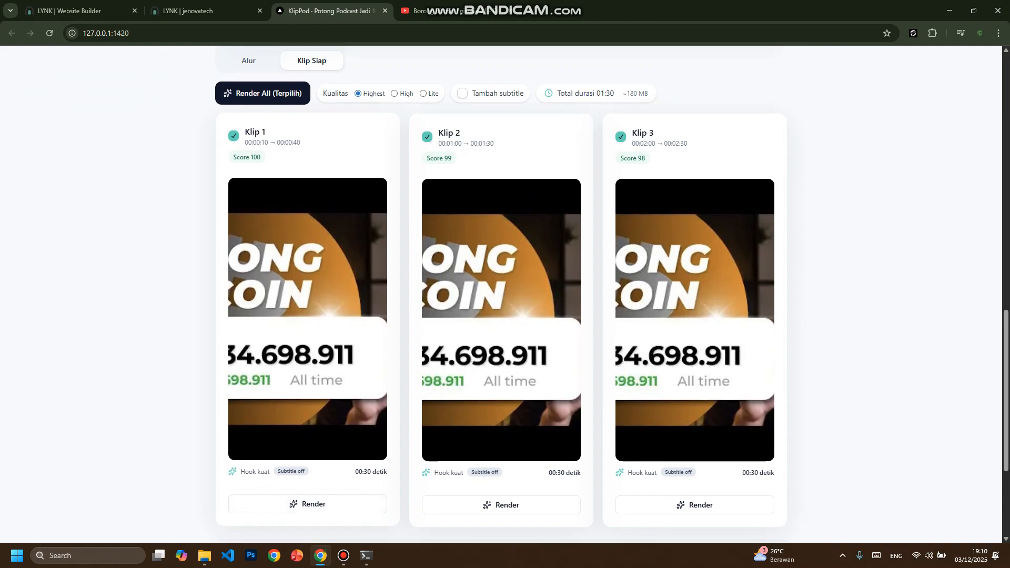
# - Check the generation progress and the render quality options Highest, High and Lite above the clip cards
pyautogui.scroll(3, 500, 295)
pyautogui.scroll(1, 500, 294)
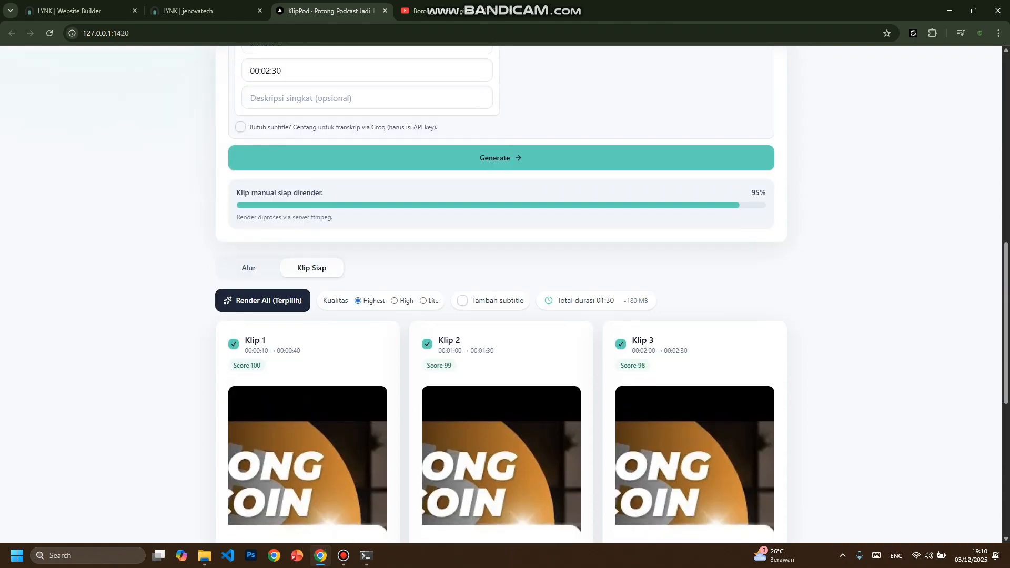
pyautogui.scroll(-1, 500, 294)
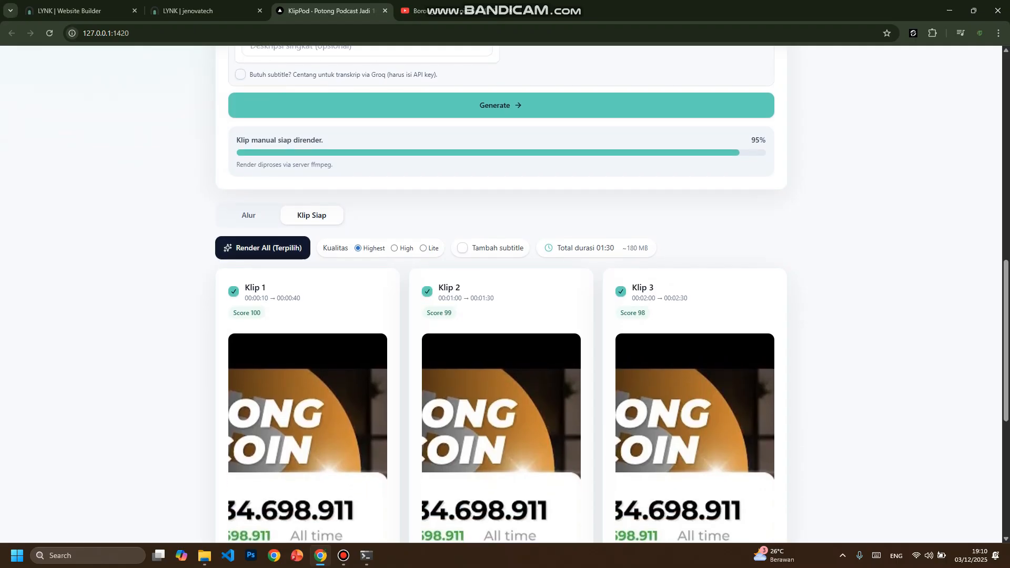
pyautogui.moveTo(322, 248); pyautogui.dragTo(384, 248)
pyautogui.click(385, 248)
# - Render Klip 1 on its own, using the Highest quality setting and no subtitles
pyautogui.scroll(-2, 500, 295)
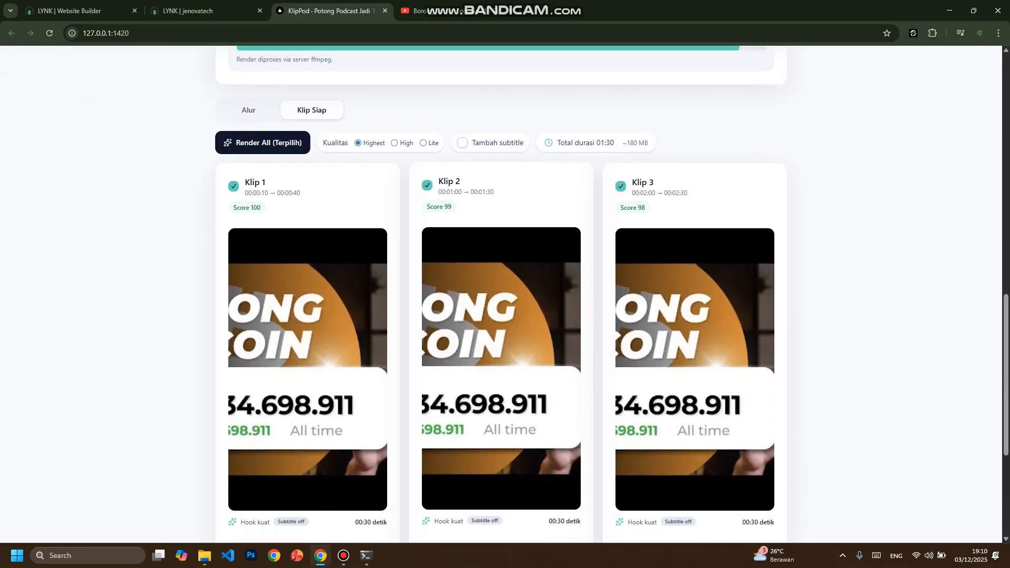
pyautogui.scroll(-4, 500, 295)
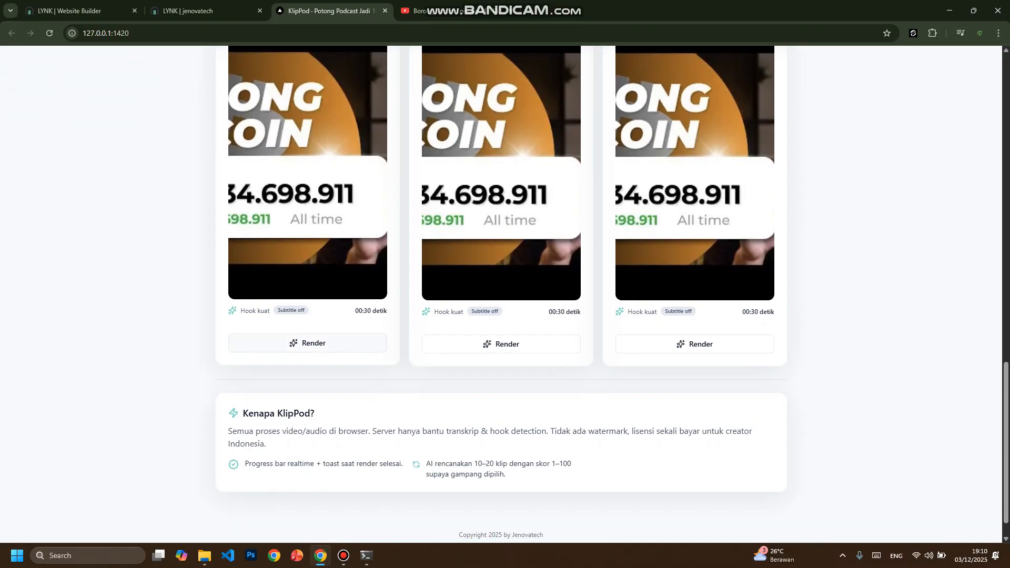
pyautogui.click(313, 343)
pyautogui.scroll(2, 505, 294)
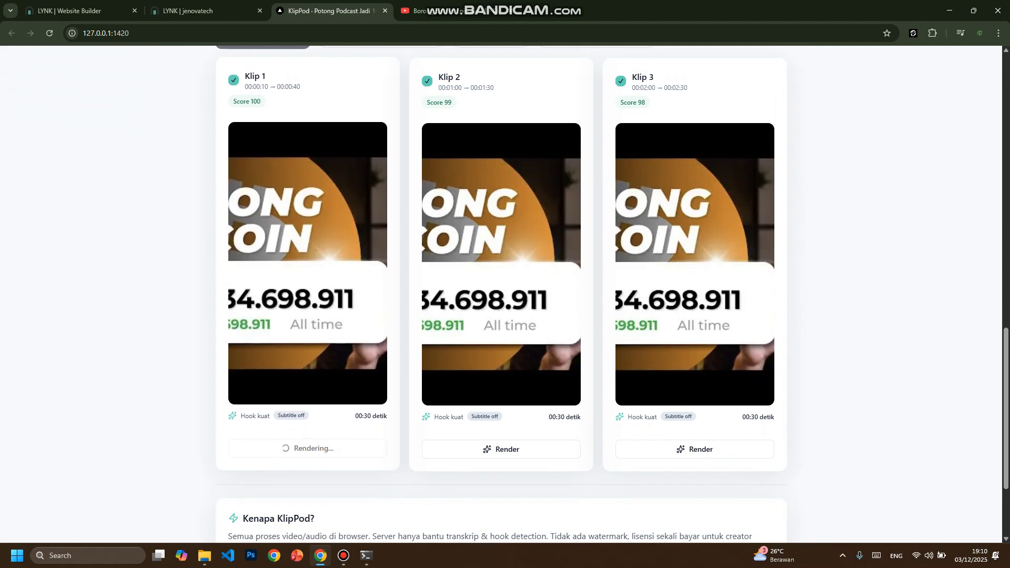
pyautogui.scroll(1, 313, 343)
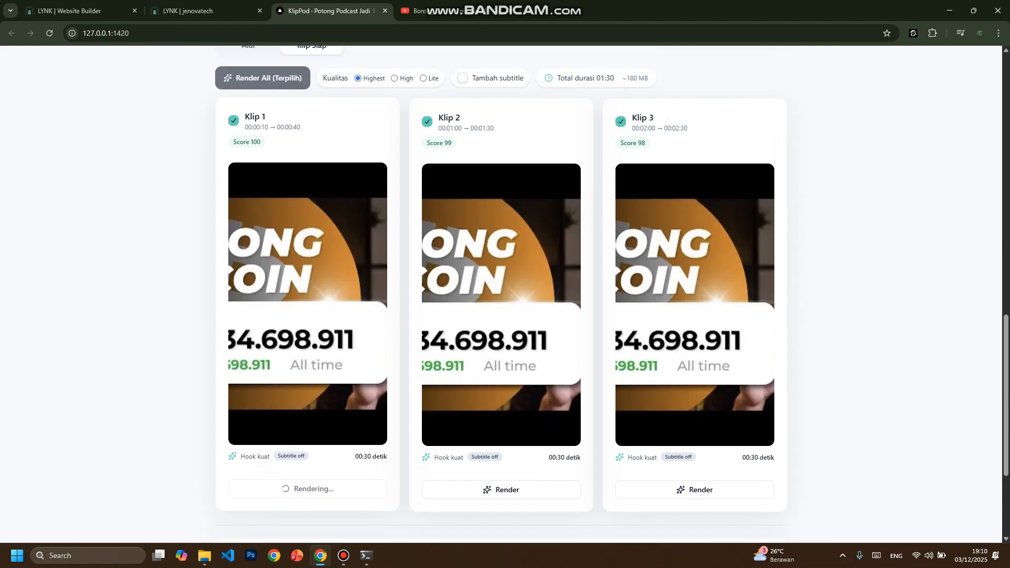
pyautogui.scroll(-1, 313, 343)
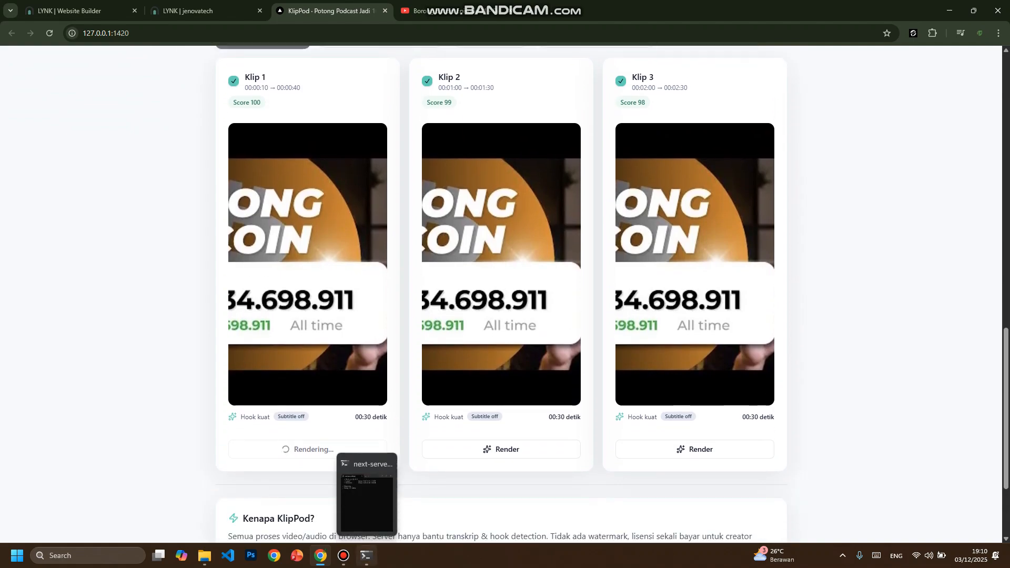
# - Switch to the next-server terminal window and follow the FFmpeg log of the Klip 1 render
pyautogui.click(367, 555)
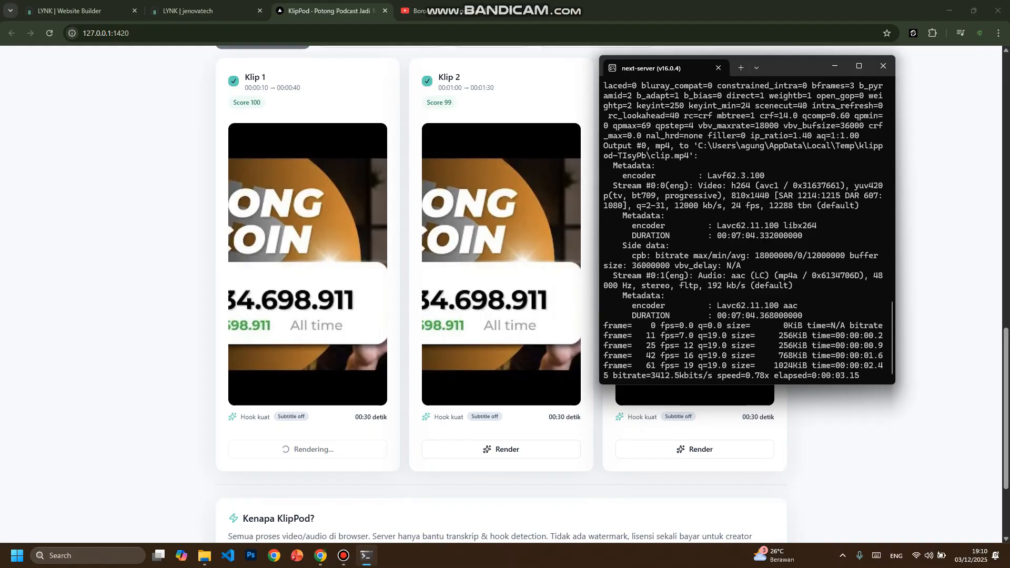
pyautogui.scroll(10, 746, 231)
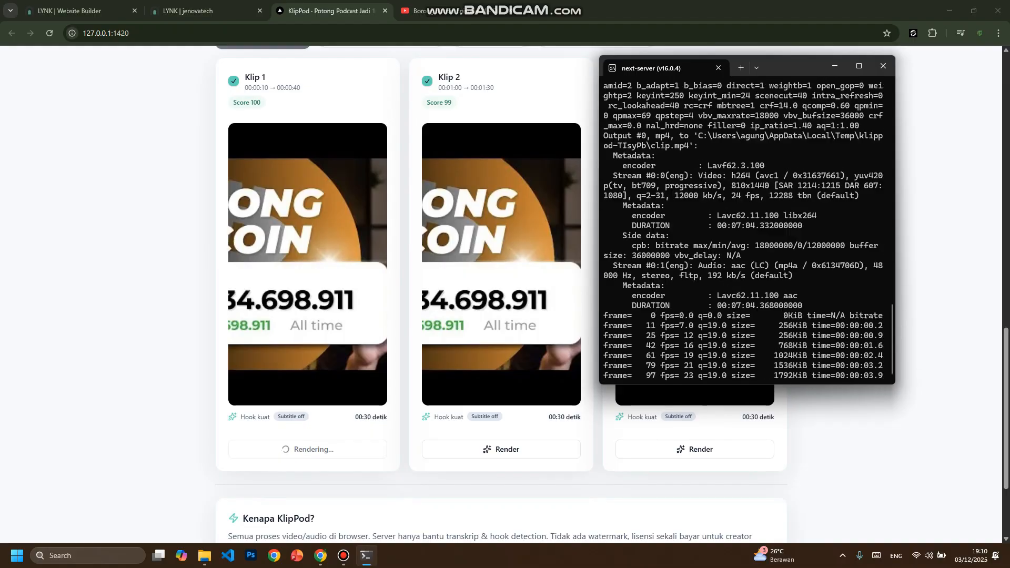
pyautogui.scroll(-10, 746, 231)
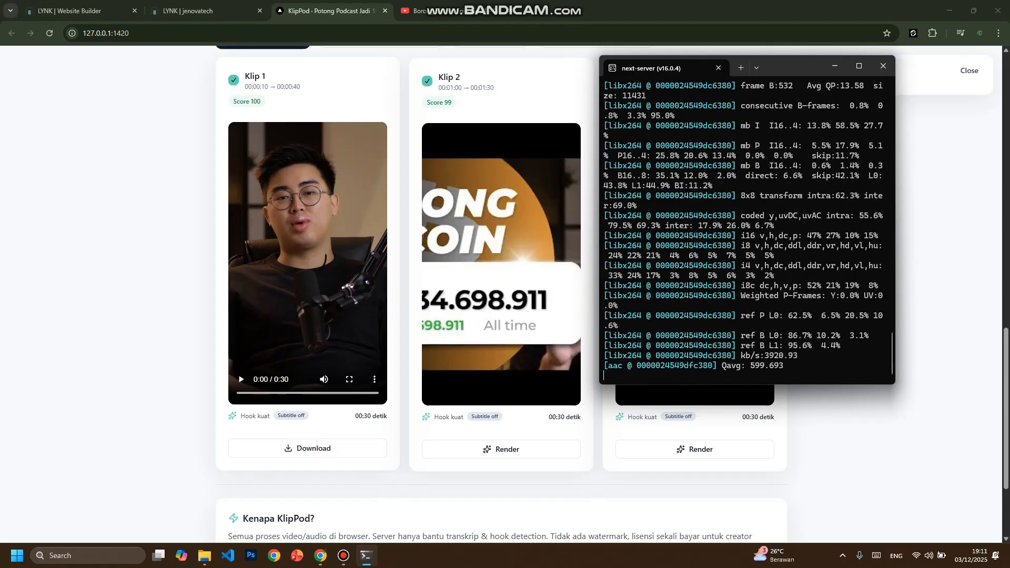
# - Briefly play the rendered Klip 1 in its card and download it as manual-1.mp4
pyautogui.click(241, 379)
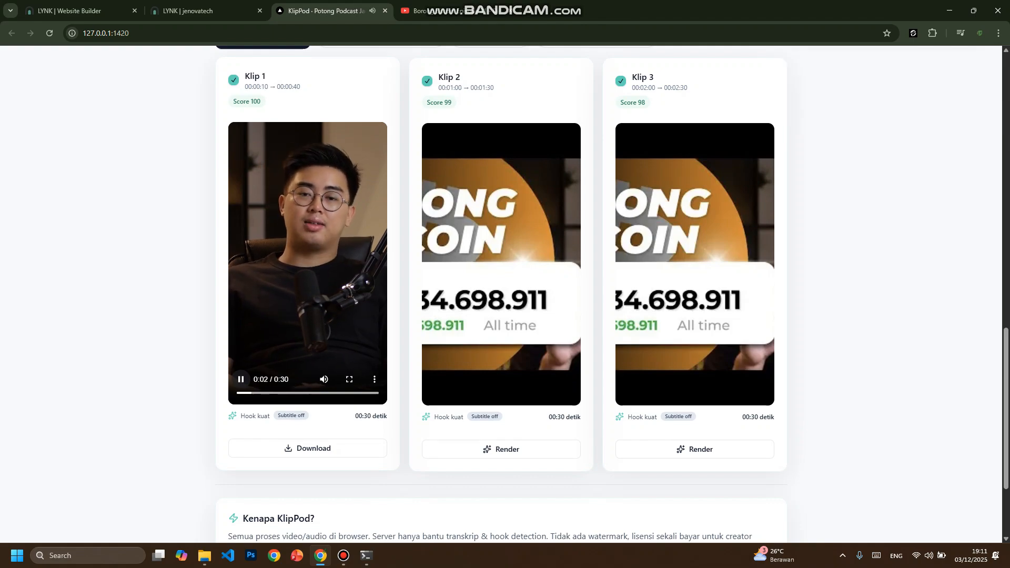
pyautogui.click(241, 379)
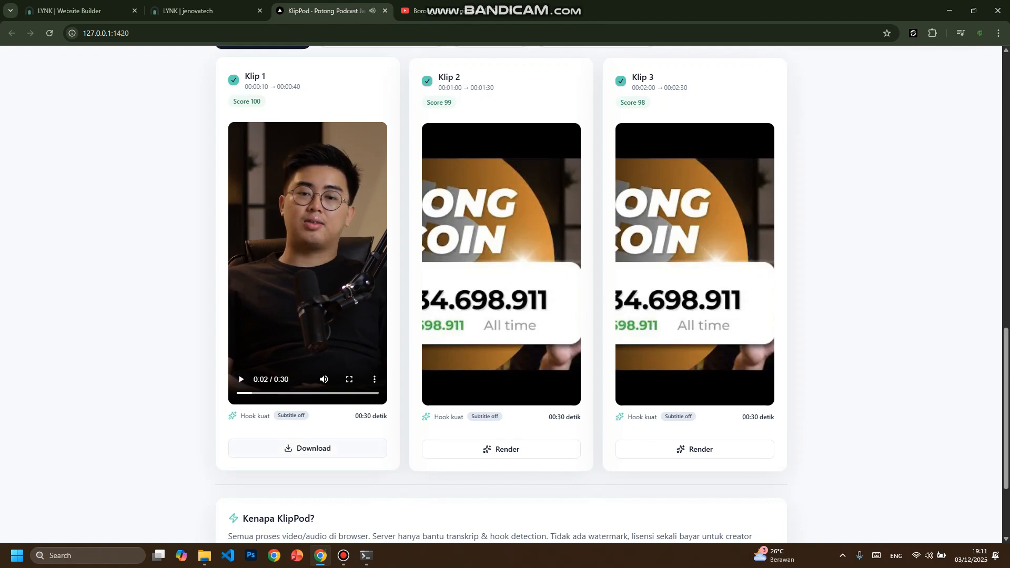
pyautogui.click(308, 448)
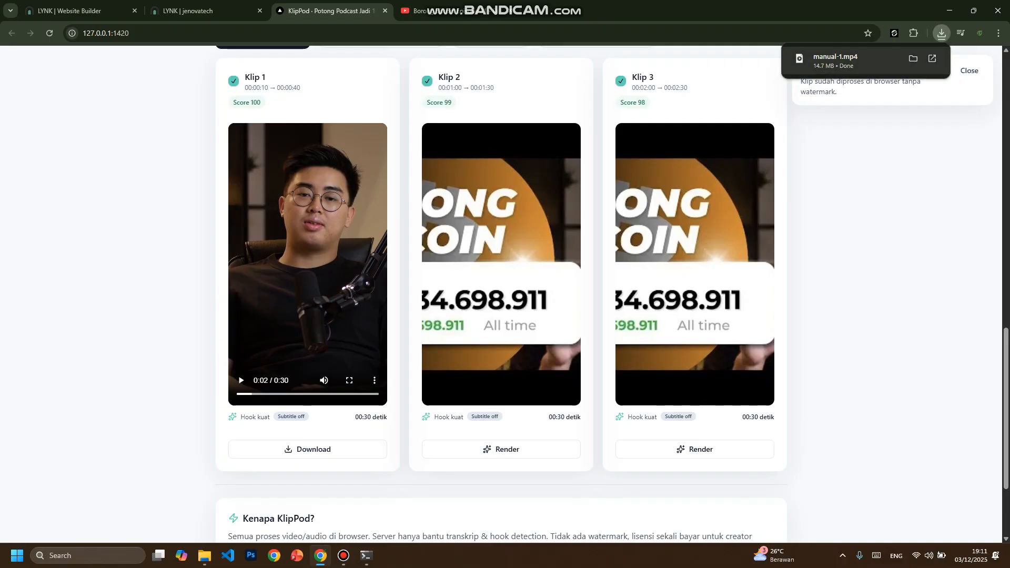
# - Open the downloaded manual-1.mp4 in Media Player to check the clip, and close the player
pyautogui.click(841, 60)
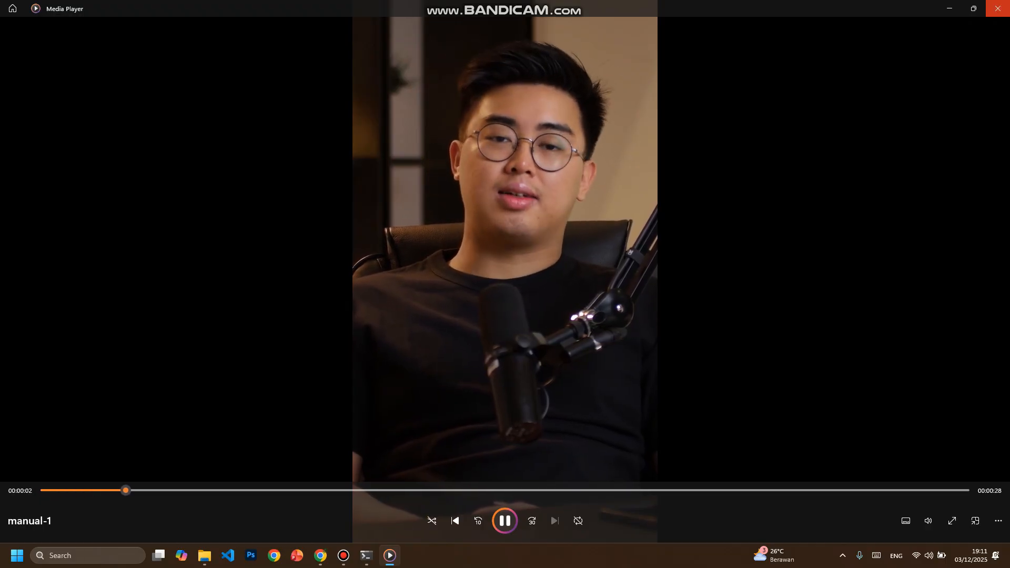
pyautogui.click(996, 9)
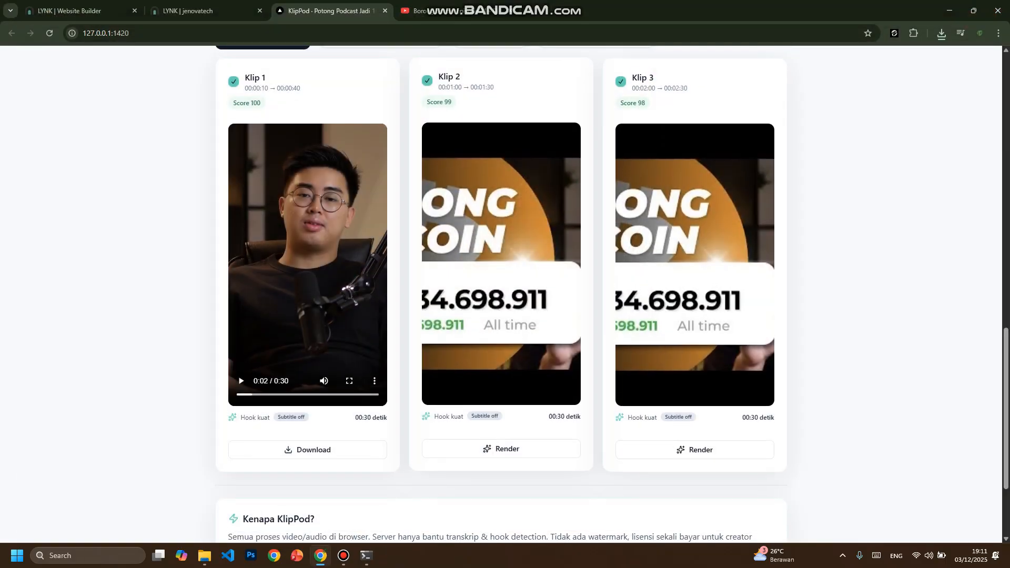
# - Check the YouTube podcast link in the form and the render log in the next-server terminal window
pyautogui.scroll(8, 501, 295)
pyautogui.scroll(5, 500, 295)
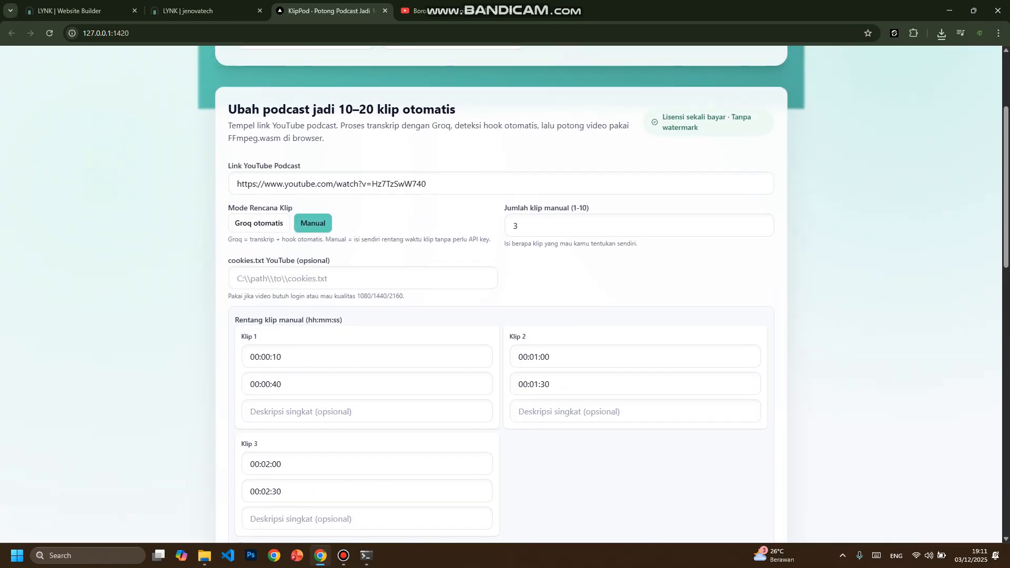
pyautogui.moveTo(426, 183); pyautogui.dragTo(237, 184)
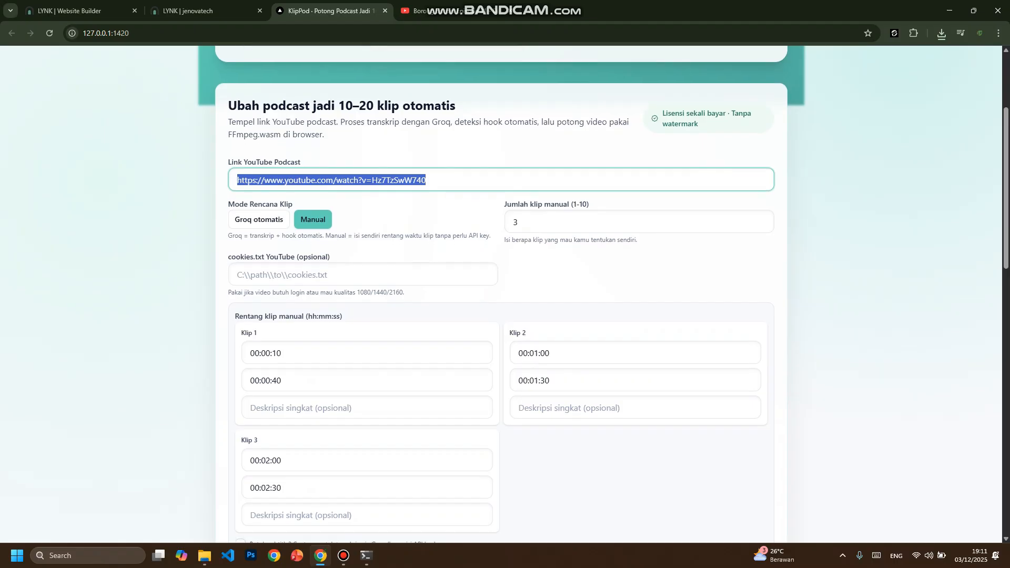
pyautogui.scroll(-6, 501, 295)
pyautogui.click(367, 555)
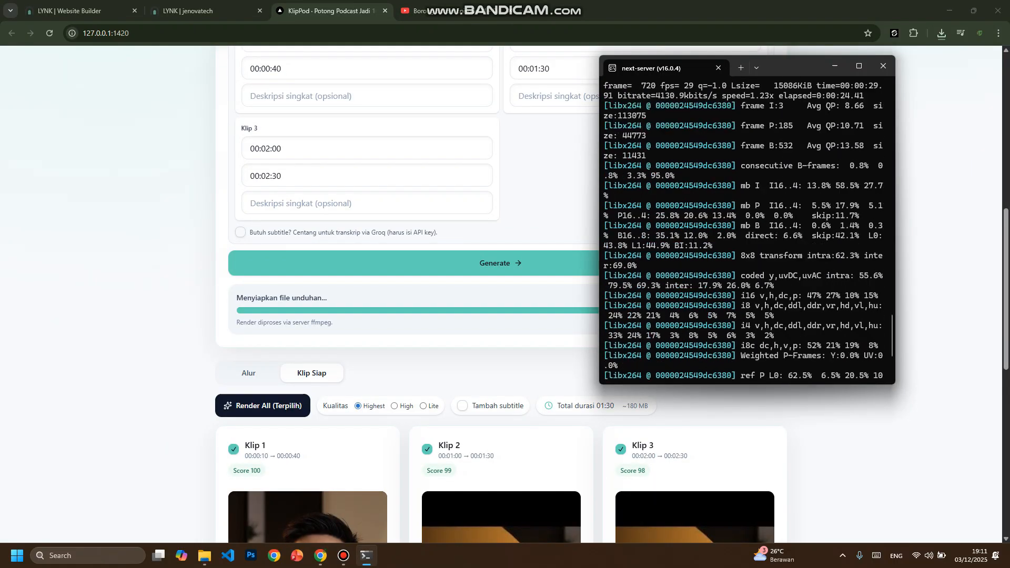
pyautogui.hotkey('alt', 'Tab')
pyautogui.scroll(6, 500, 294)
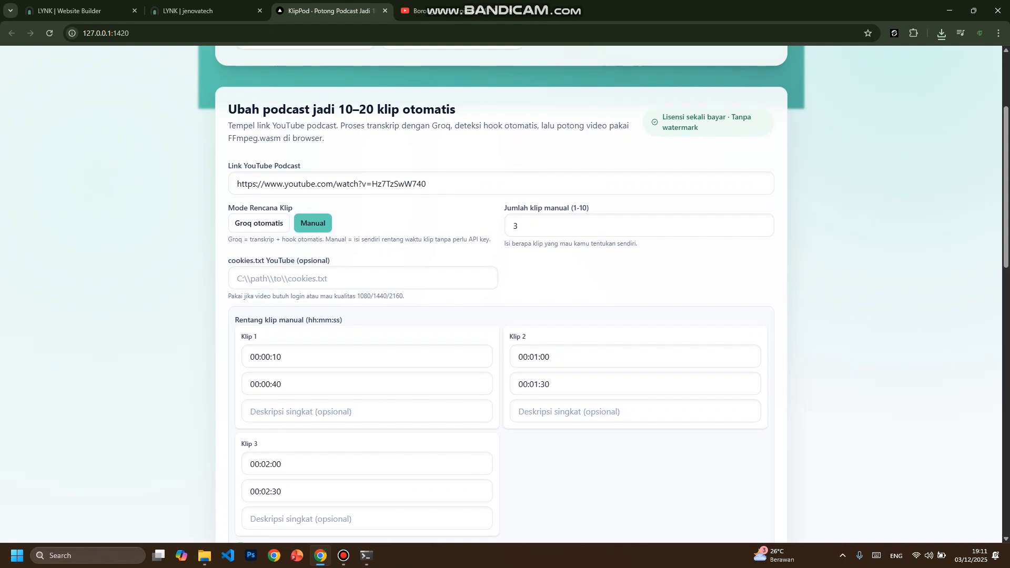
pyautogui.moveTo(435, 184); pyautogui.dragTo(232, 184)
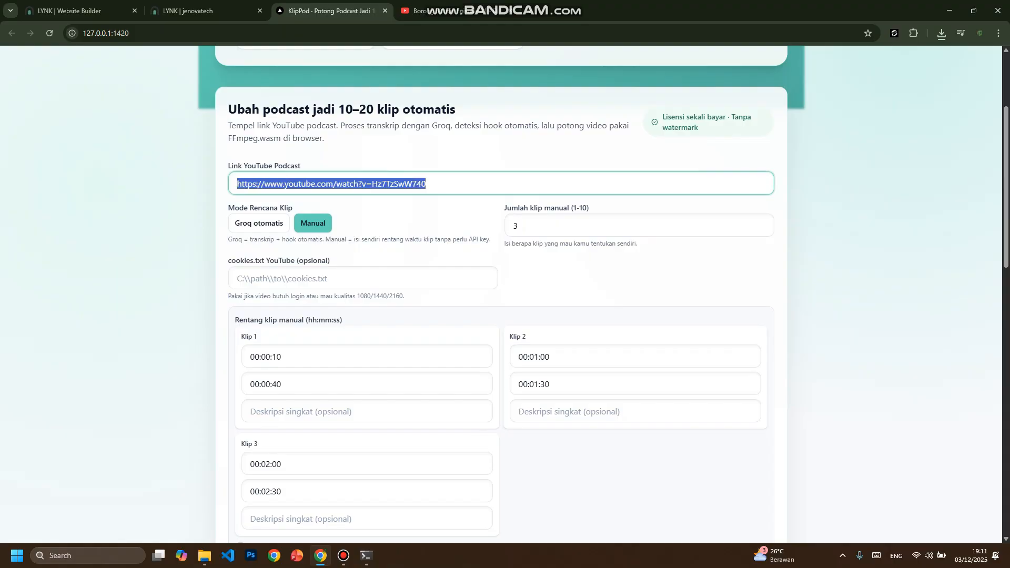
pyautogui.click(435, 184)
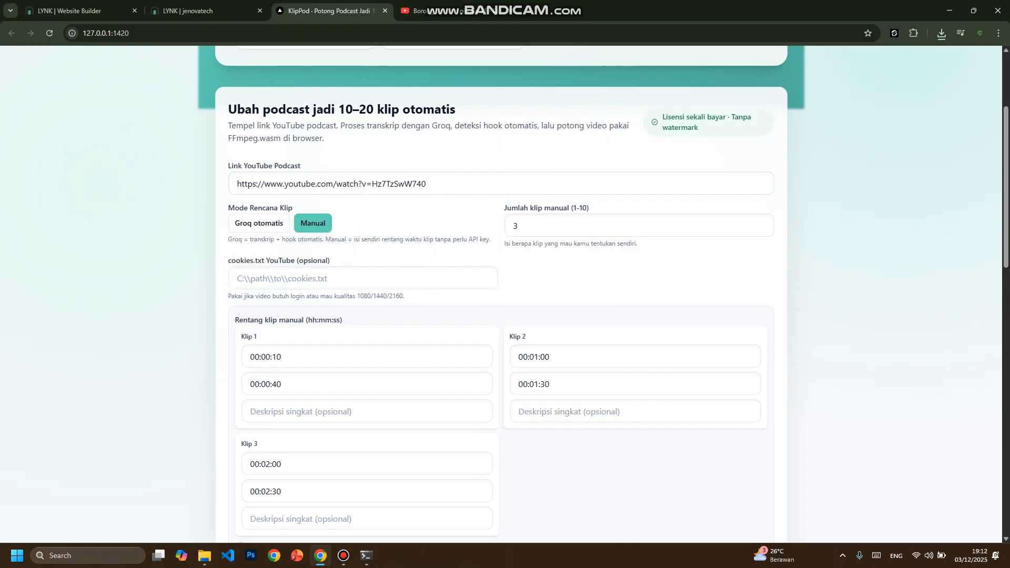
# - Highlight the label of the optional cookies.txt YouTube field and examine the settings around it
pyautogui.moveTo(229, 261); pyautogui.dragTo(330, 260)
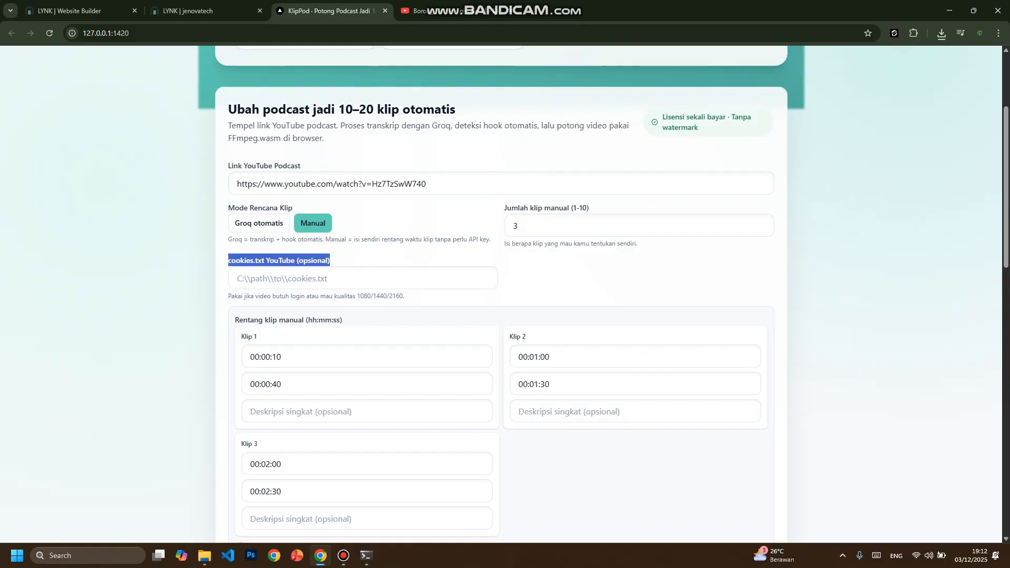
pyautogui.click(347, 260)
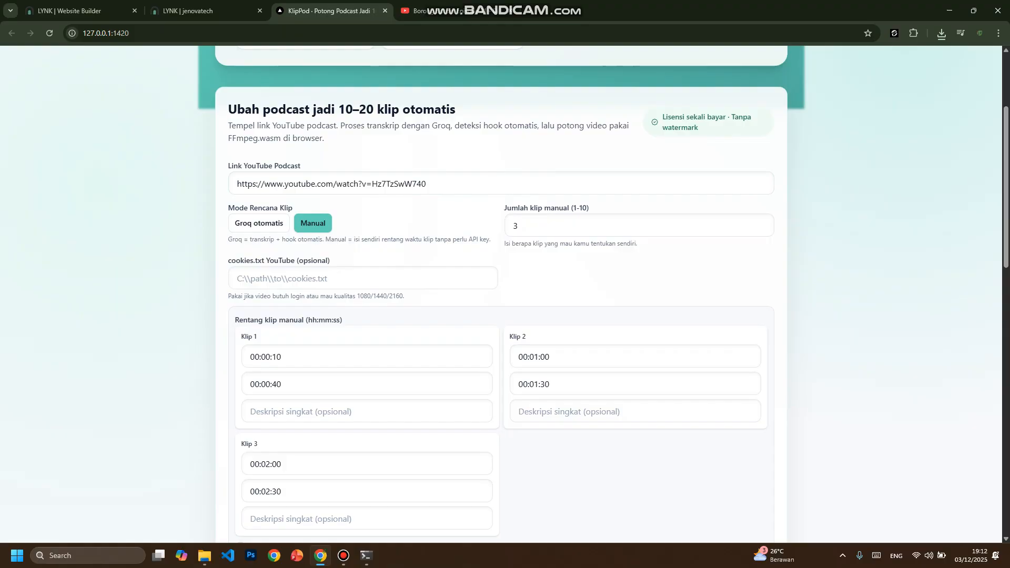
pyautogui.moveTo(228, 260); pyautogui.dragTo(331, 261)
pyautogui.click(336, 261)
pyautogui.scroll(-4, 505, 292)
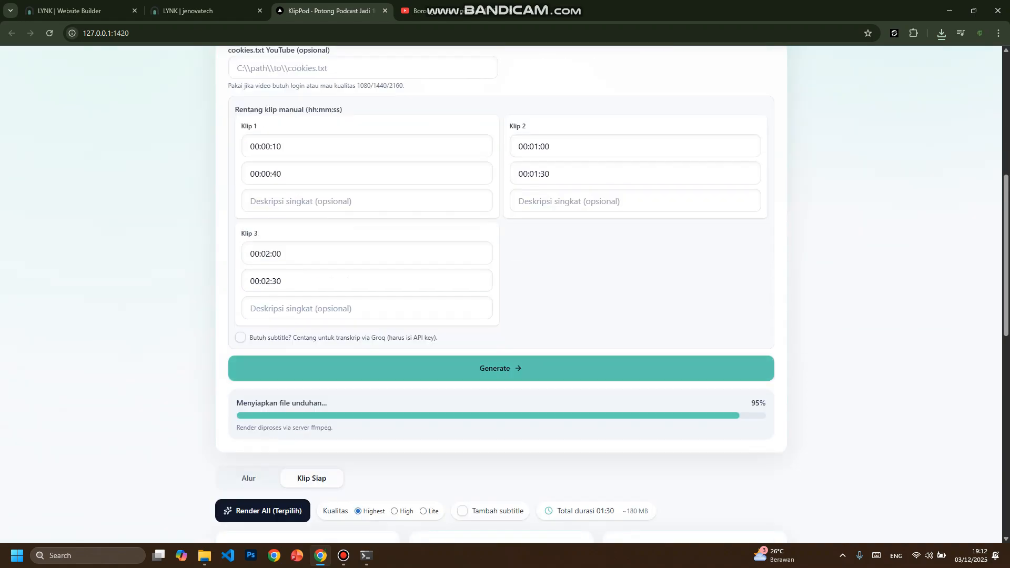
pyautogui.scroll(5, 505, 292)
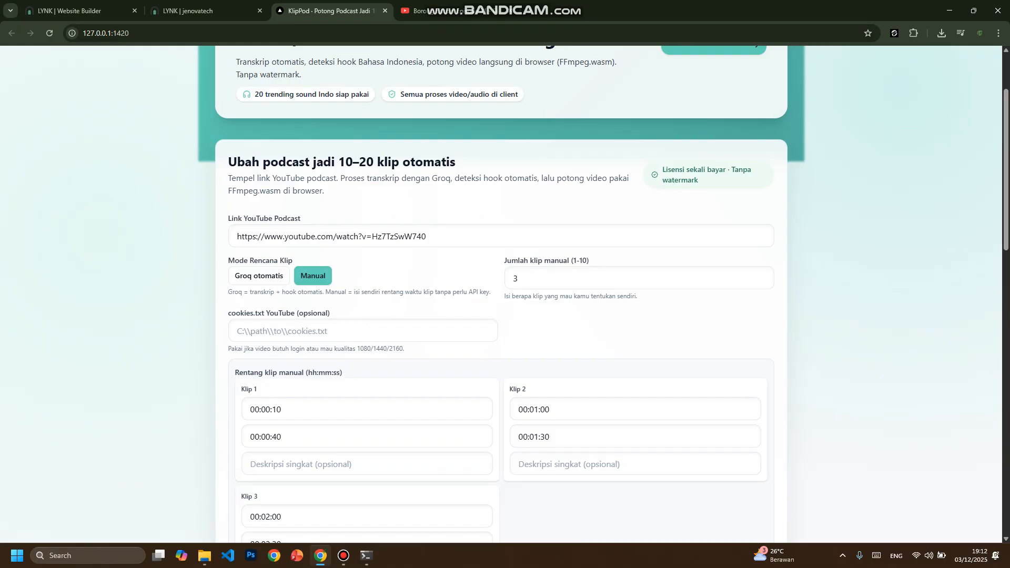
pyautogui.moveTo(227, 313); pyautogui.dragTo(330, 313)
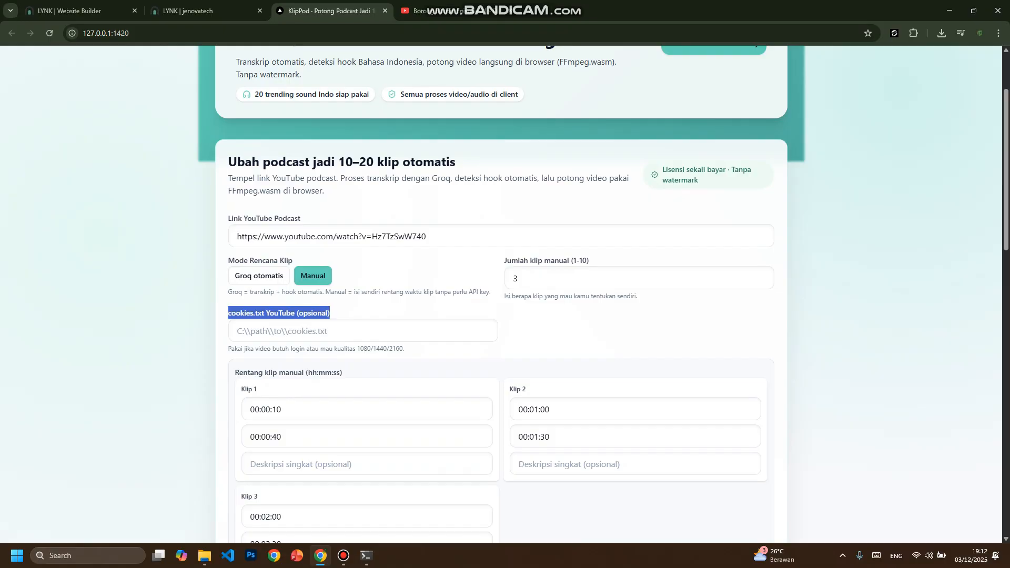
# - Search the web for "cookies extension" in a new tab and open the Get cookies.txt LOCALLY page on the Chrome Web Store
pyautogui.click(363, 313)
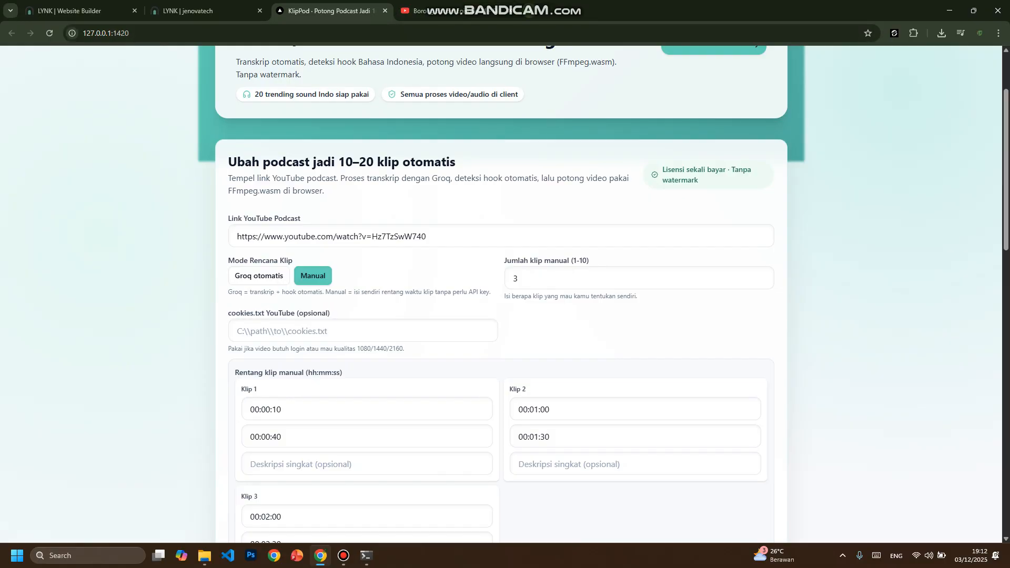
pyautogui.hotkey('ctrl', 't')
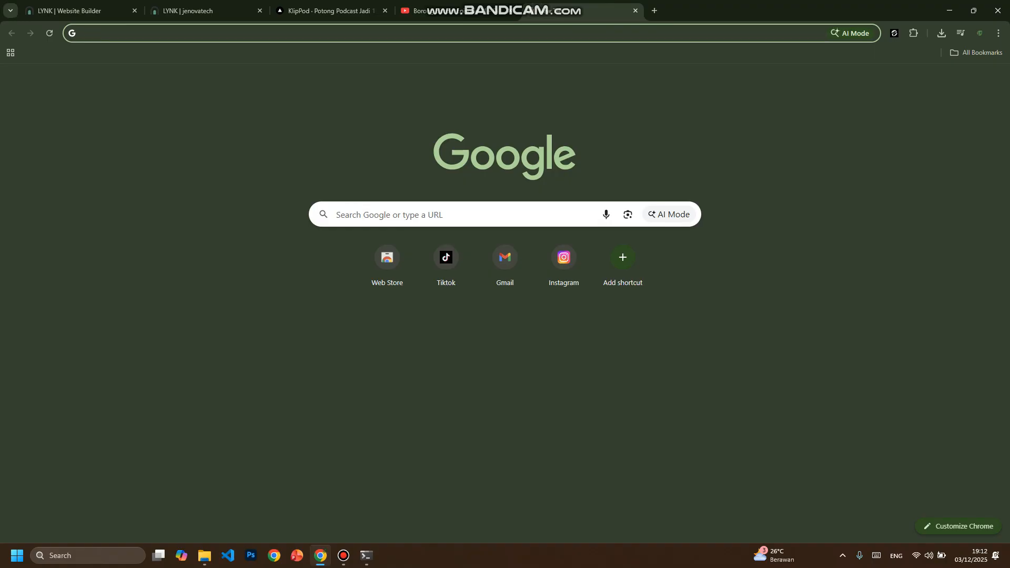
pyautogui.write('cookies ')
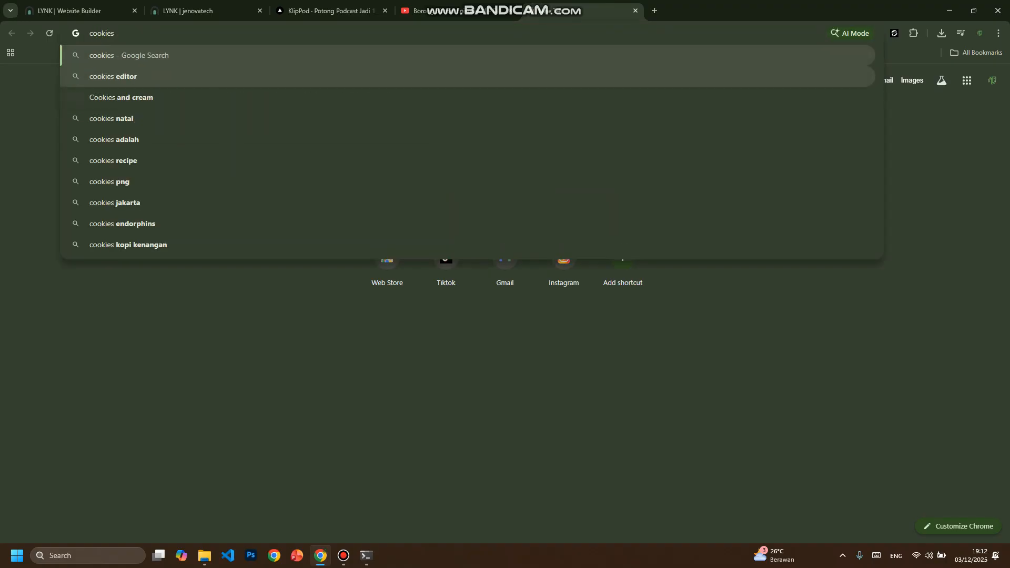
pyautogui.write('exte')
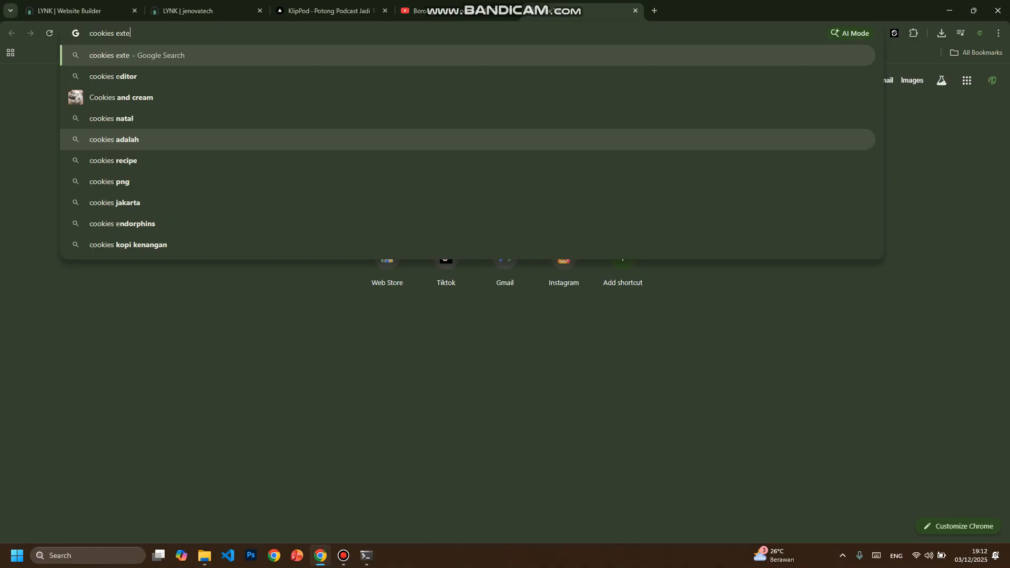
pyautogui.write('nsion')
pyautogui.press('Return')
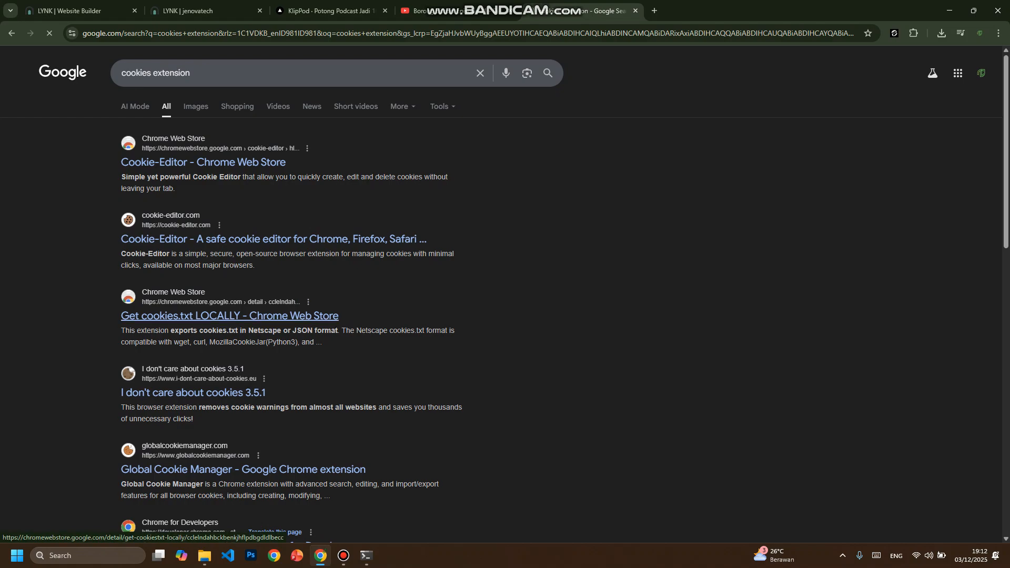
pyautogui.click(230, 315)
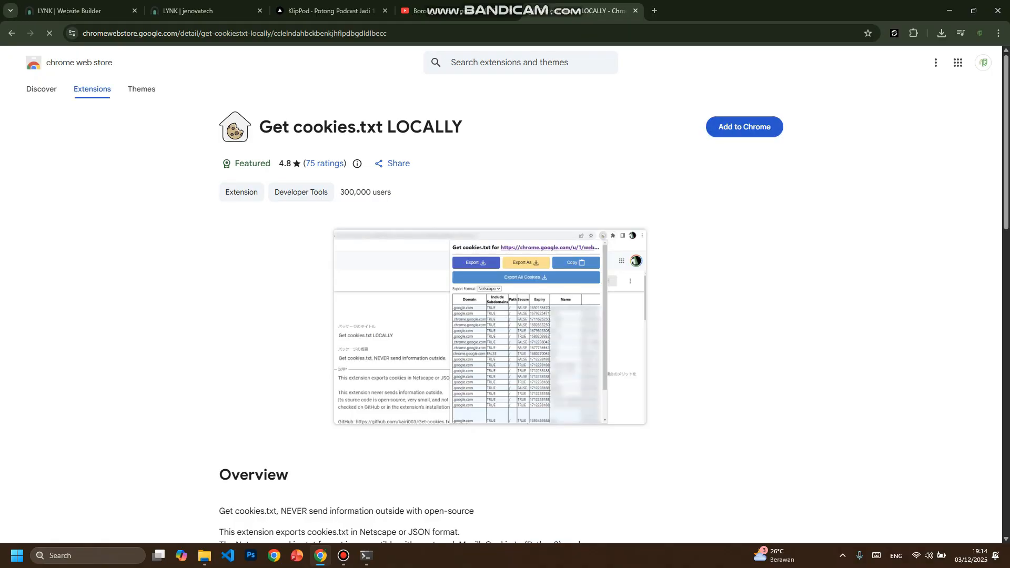
# - Add the Get cookies.txt LOCALLY extension to Chrome and pin it to the toolbar
pyautogui.click(744, 127)
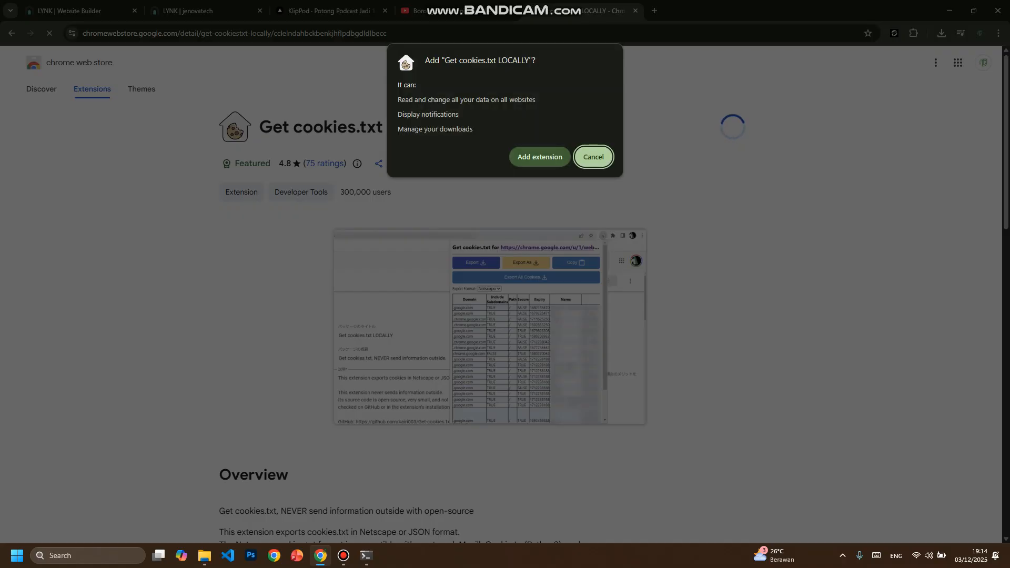
pyautogui.click(540, 156)
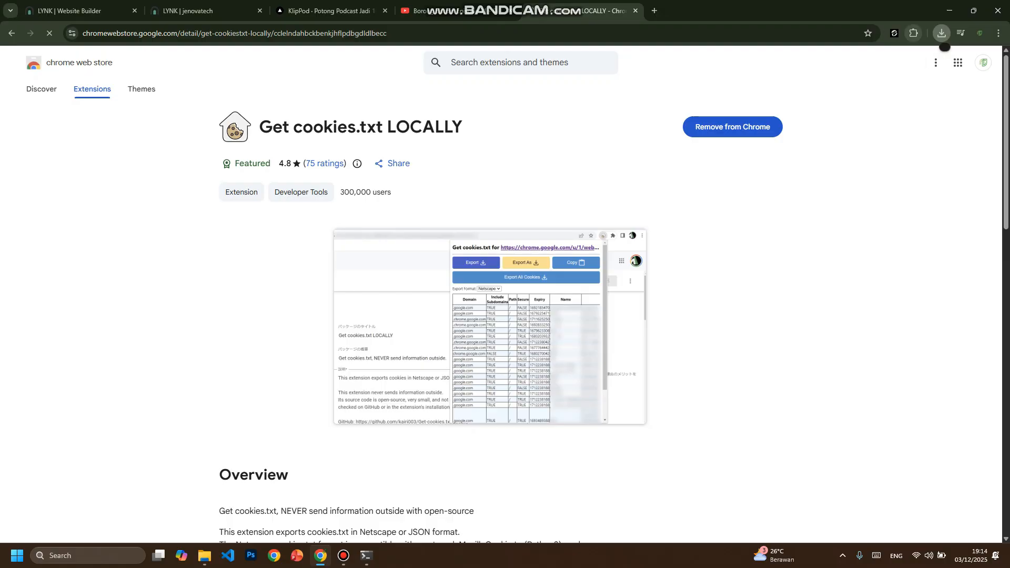
pyautogui.click(914, 33)
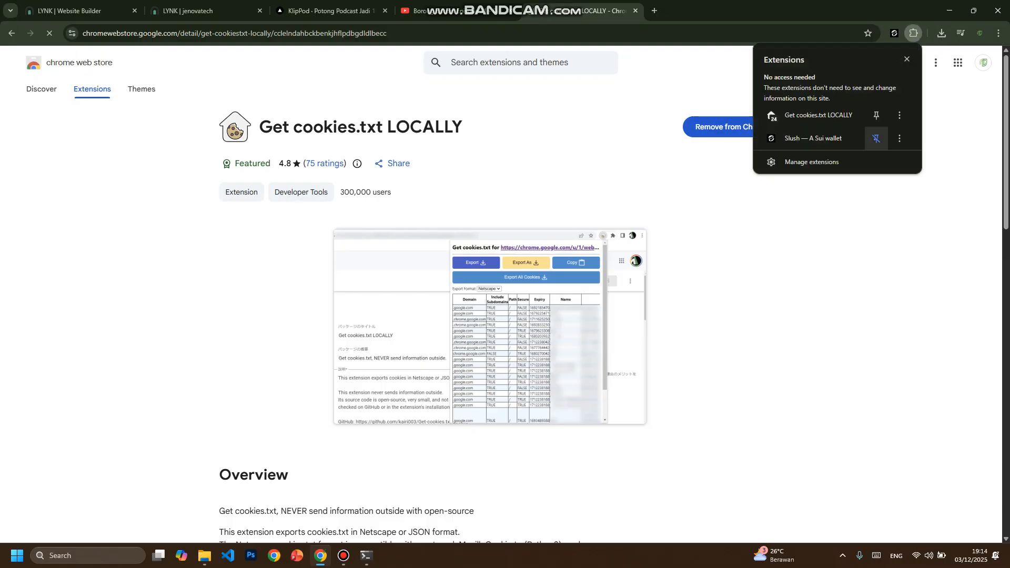
pyautogui.click(876, 115)
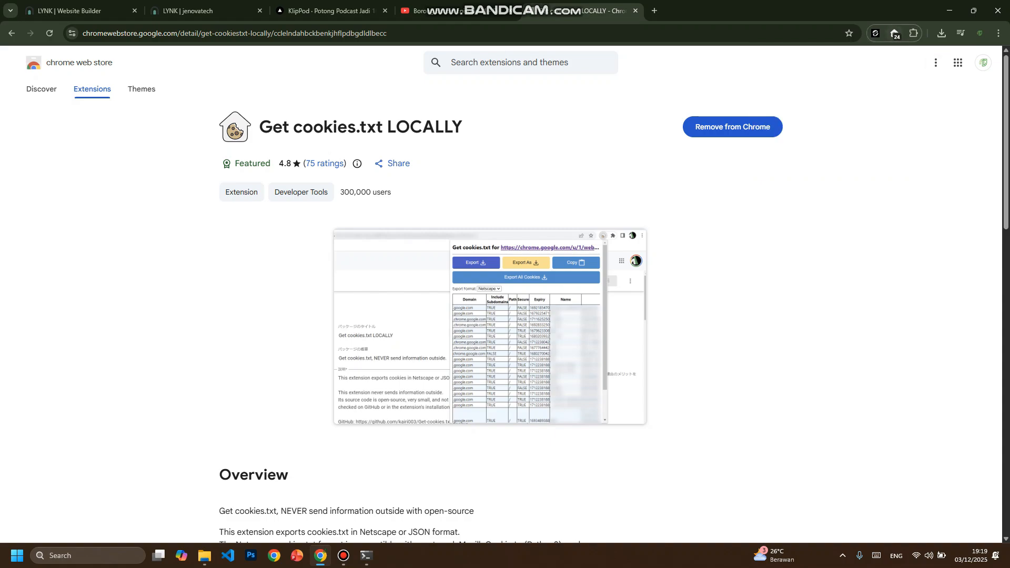
pyautogui.click(442, 10)
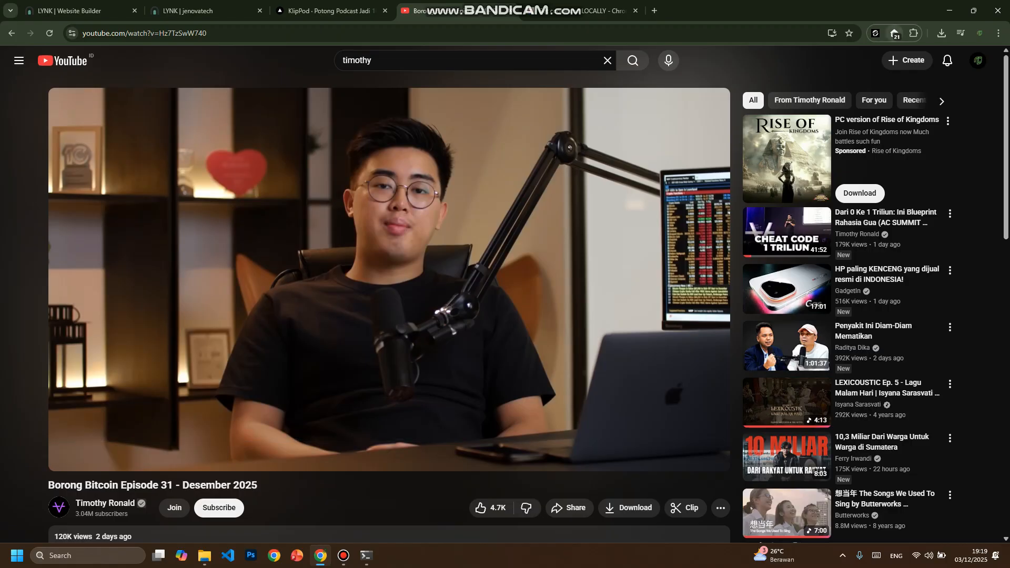
pyautogui.click(893, 33)
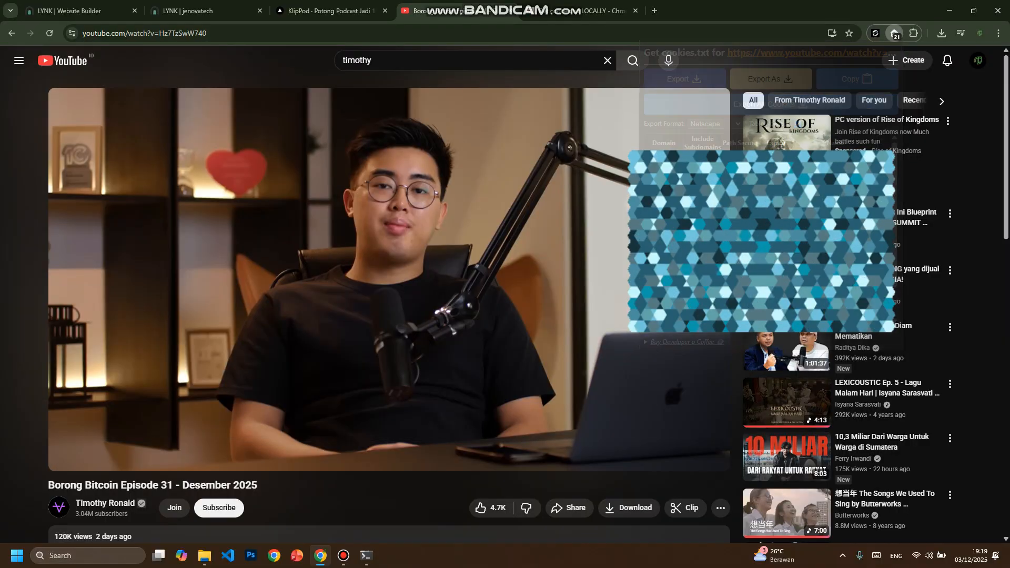
pyautogui.click(205, 555)
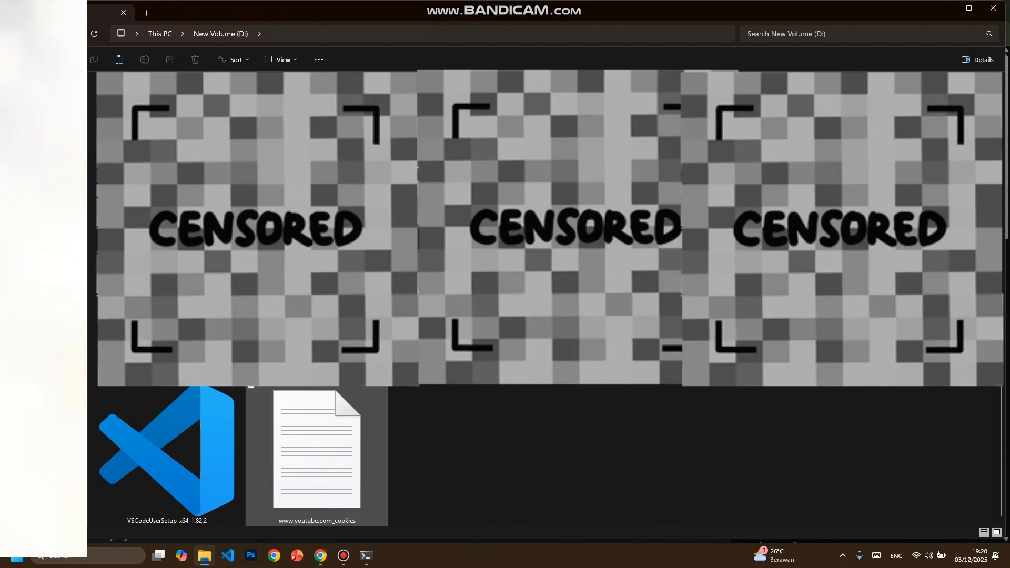
pyautogui.click(316, 455)
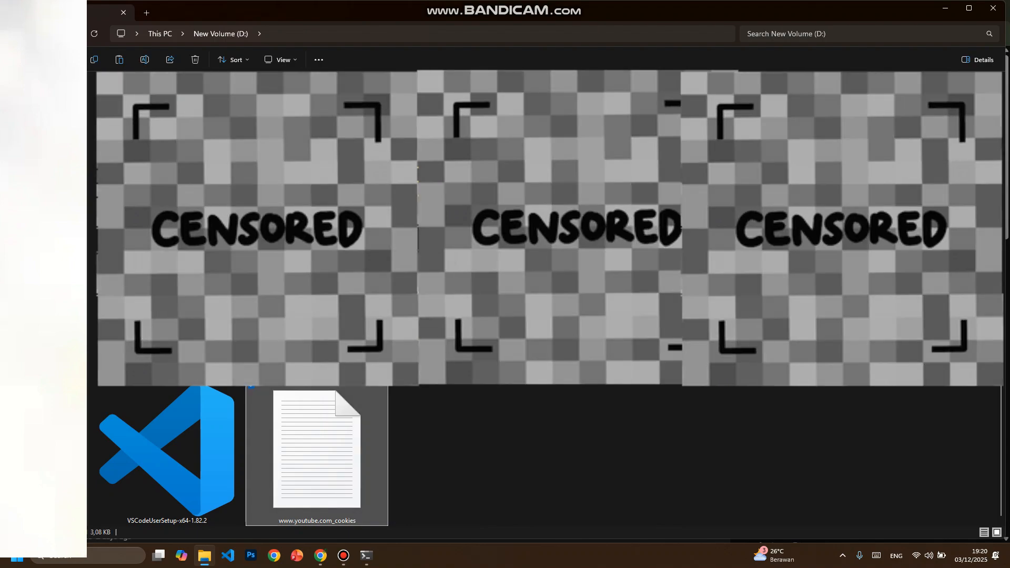
pyautogui.rightClick(315, 474)
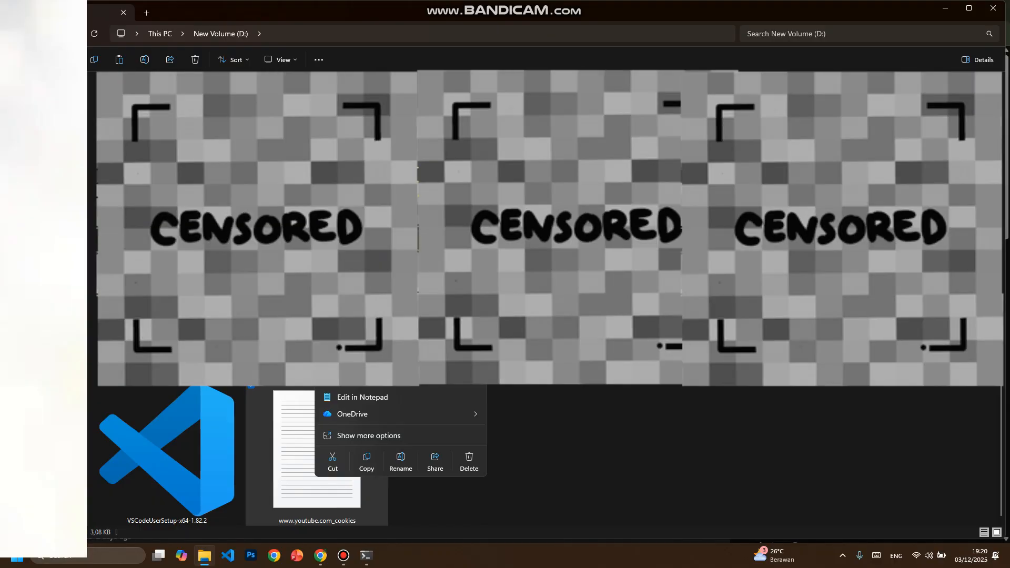
pyautogui.click(360, 359)
# - Return to the KlipPod page in Chrome and set the clip plan mode to Manual
pyautogui.click(320, 555)
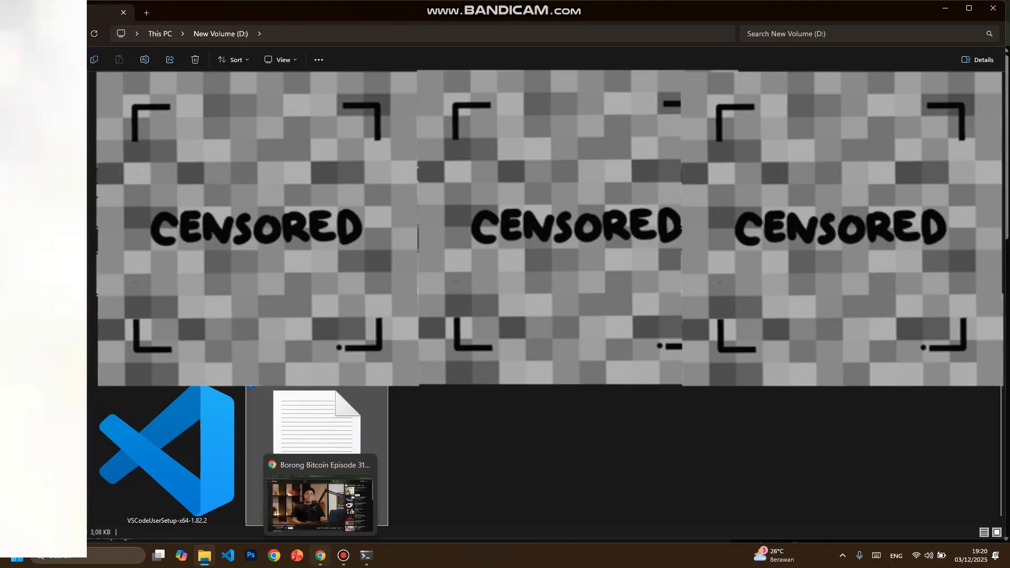
pyautogui.click(331, 11)
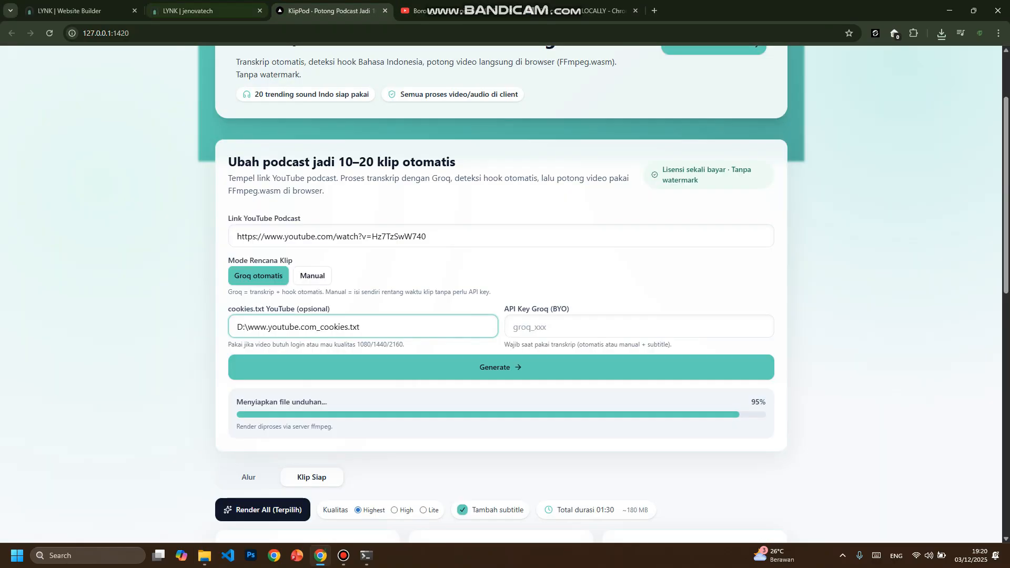
pyautogui.click(313, 276)
pyautogui.scroll(-2, 312, 276)
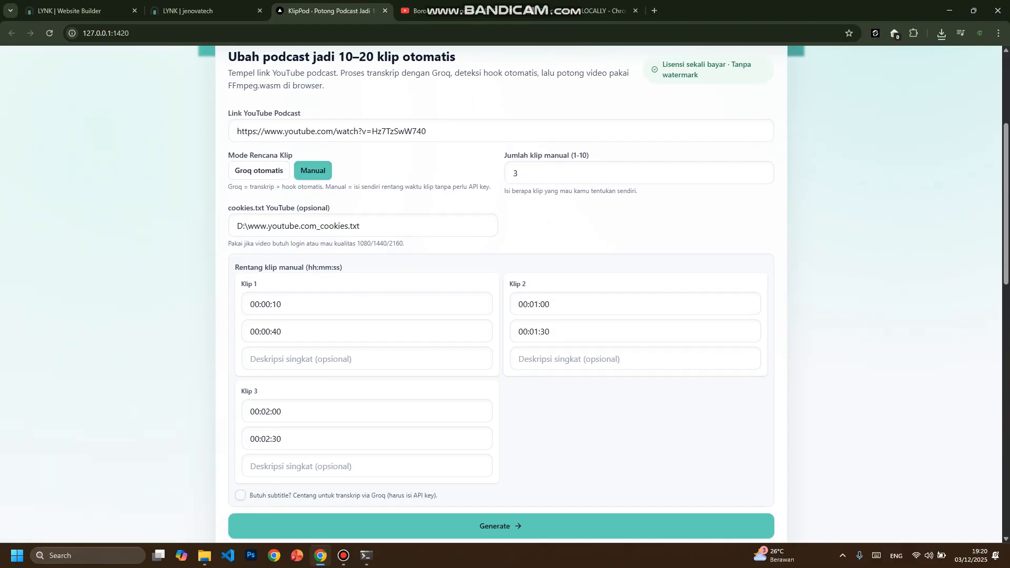
pyautogui.moveTo(228, 208); pyautogui.dragTo(330, 208)
pyautogui.click(361, 226)
pyautogui.hotkey('ctrl', 'a')
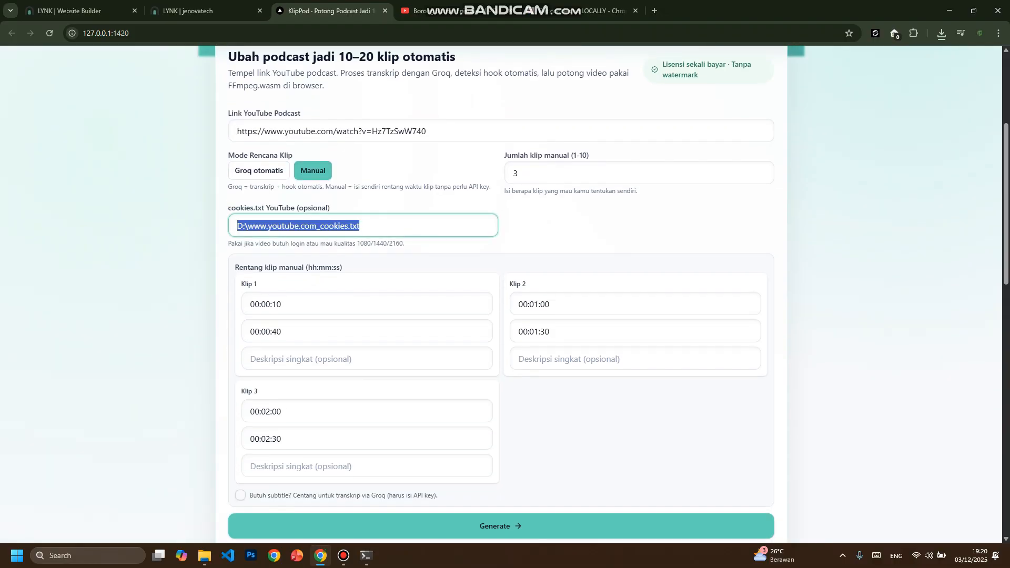
pyautogui.write('"D:\\www.youtube.com_cookies.txt"')
pyautogui.press('BackSpace')
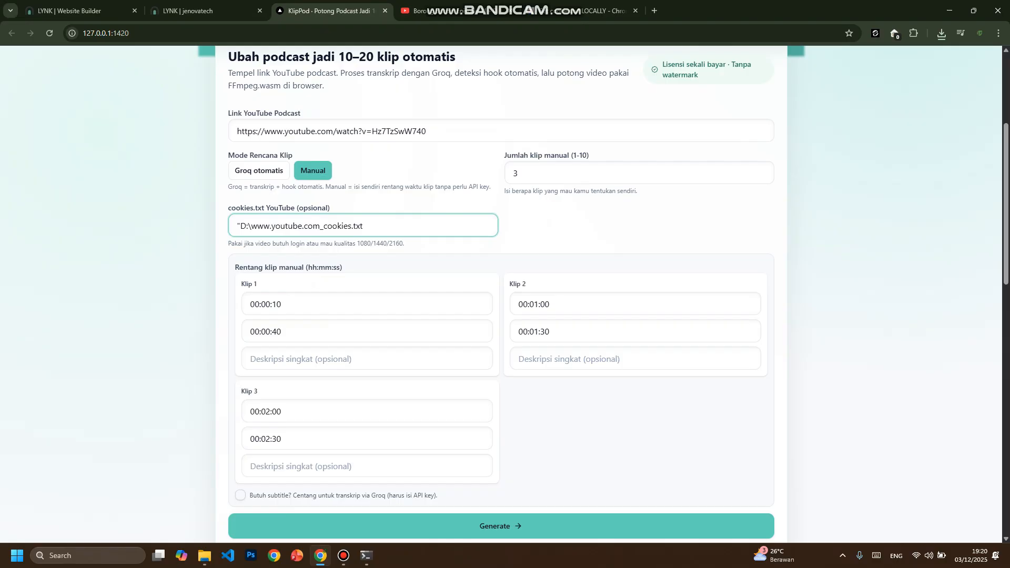
pyautogui.press('BackSpace')
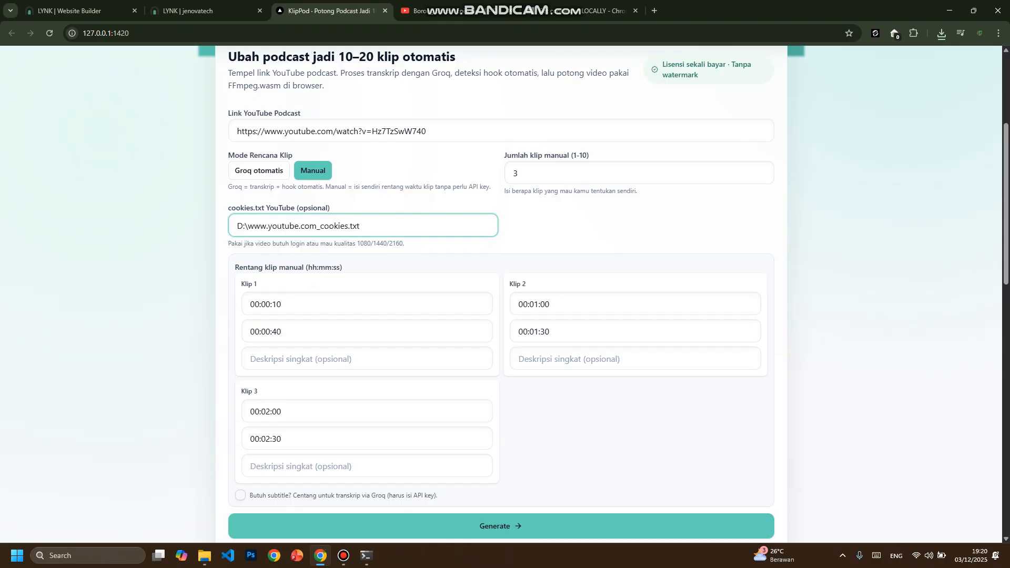
# - Check the cookies.txt path and the YouTube podcast link by highlighting each, and look over the manual clip form
pyautogui.moveTo(226, 208); pyautogui.dragTo(331, 209)
pyautogui.click(368, 225)
pyautogui.click(594, 227)
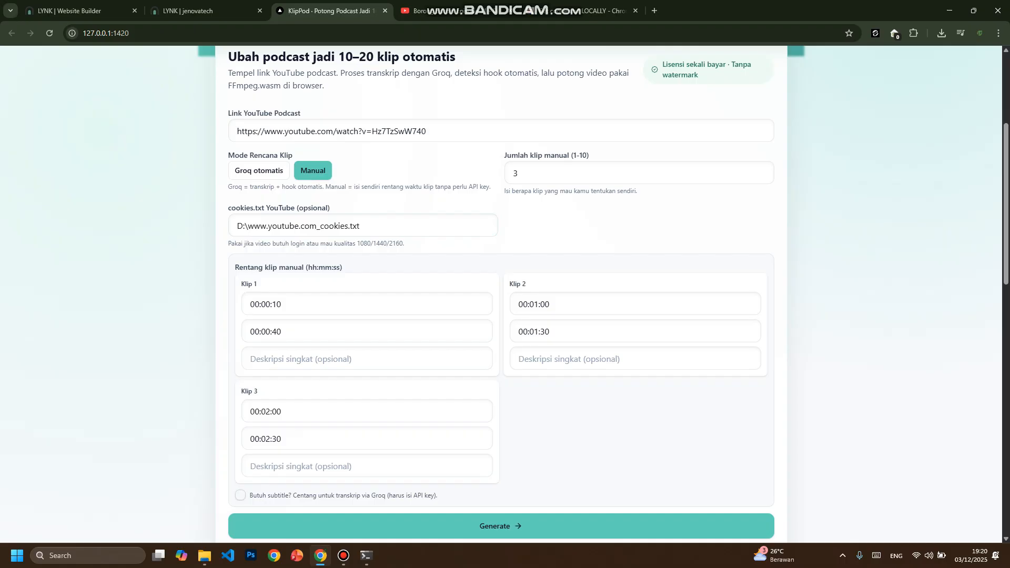
pyautogui.moveTo(426, 131); pyautogui.dragTo(237, 131)
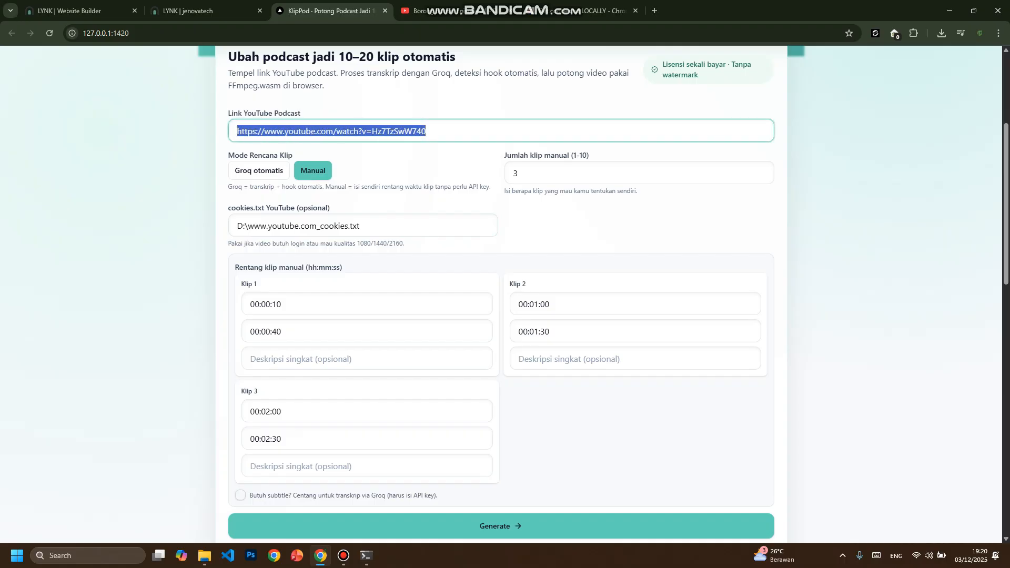
pyautogui.moveTo(360, 226); pyautogui.dragTo(237, 225)
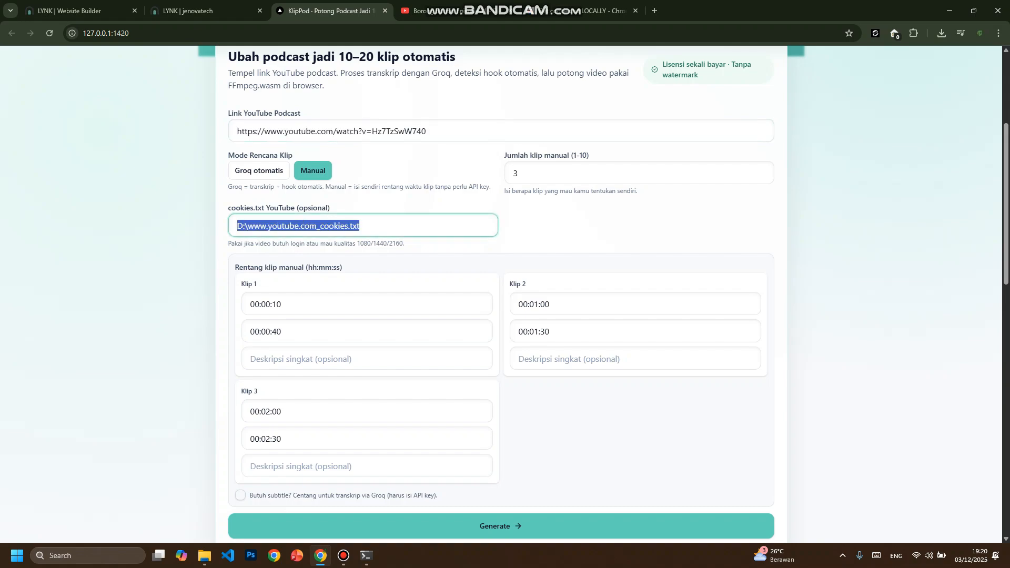
pyautogui.moveTo(427, 131); pyautogui.dragTo(237, 131)
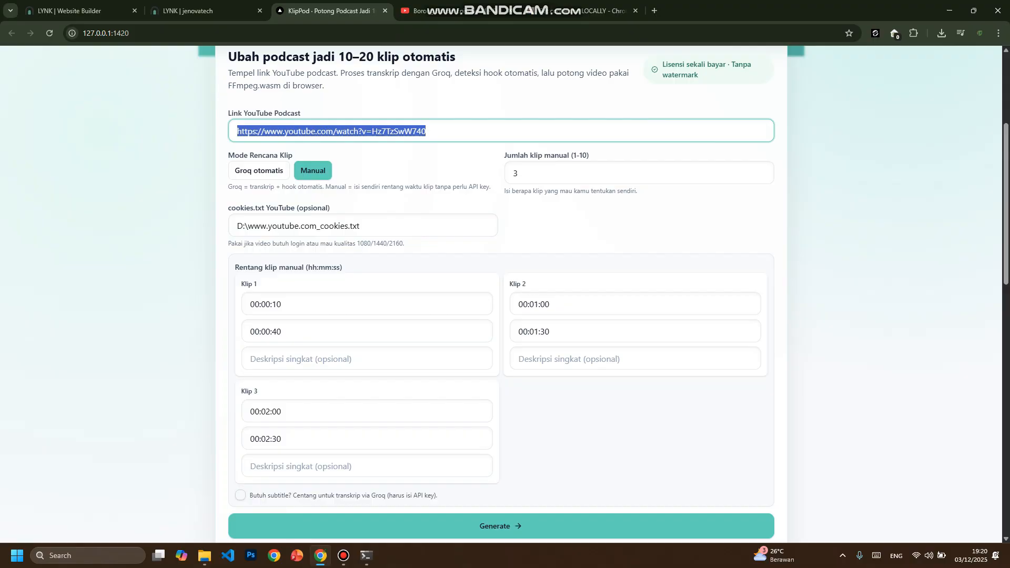
pyautogui.scroll(-3, 500, 295)
pyautogui.scroll(4, 500, 294)
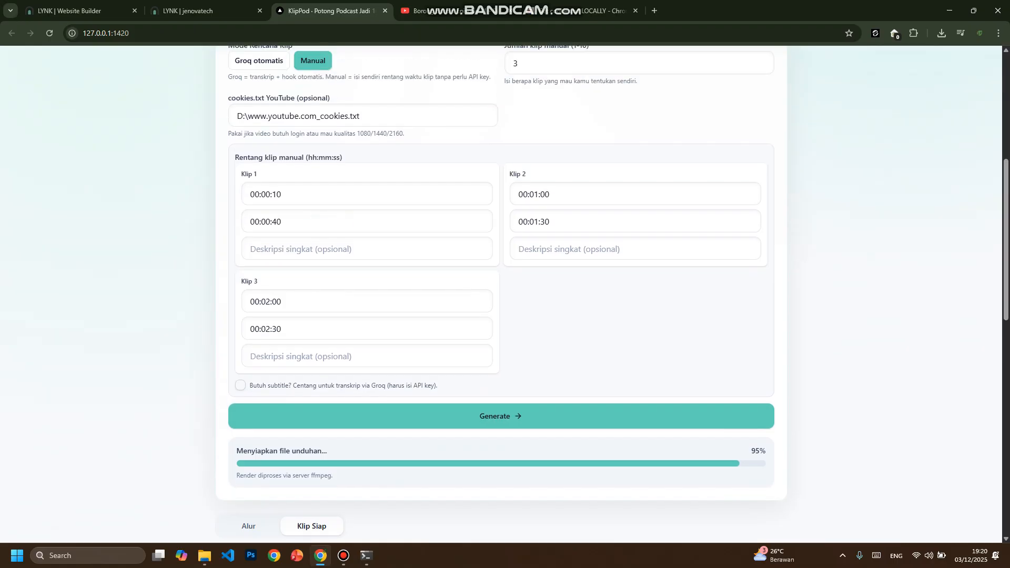
# - Set the clip plan mode to Groq otomatis and highlight the API Key Groq (BYO) label
pyautogui.click(259, 223)
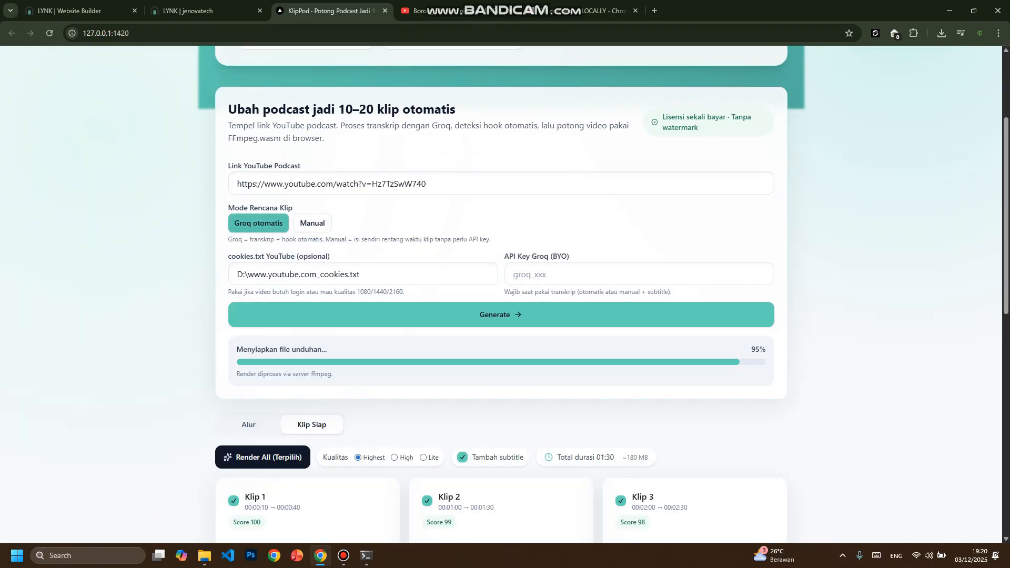
pyautogui.moveTo(503, 256); pyautogui.dragTo(569, 256)
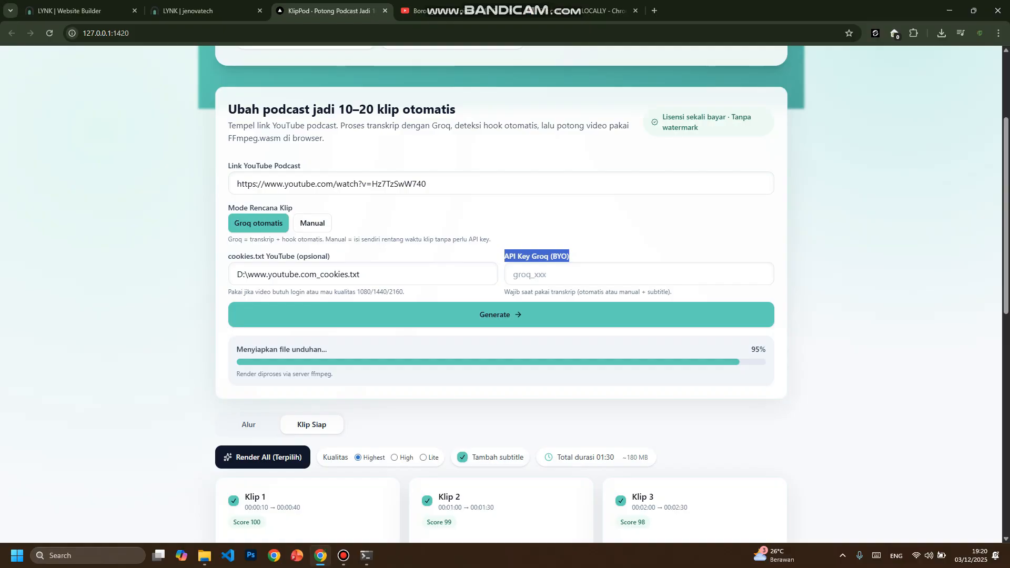
pyautogui.moveTo(569, 256); pyautogui.dragTo(503, 256)
pyautogui.click(566, 256)
# - Compare the form fields of the Manual and Groq otomatis modes, highlighting the Groq API key label again
pyautogui.click(312, 224)
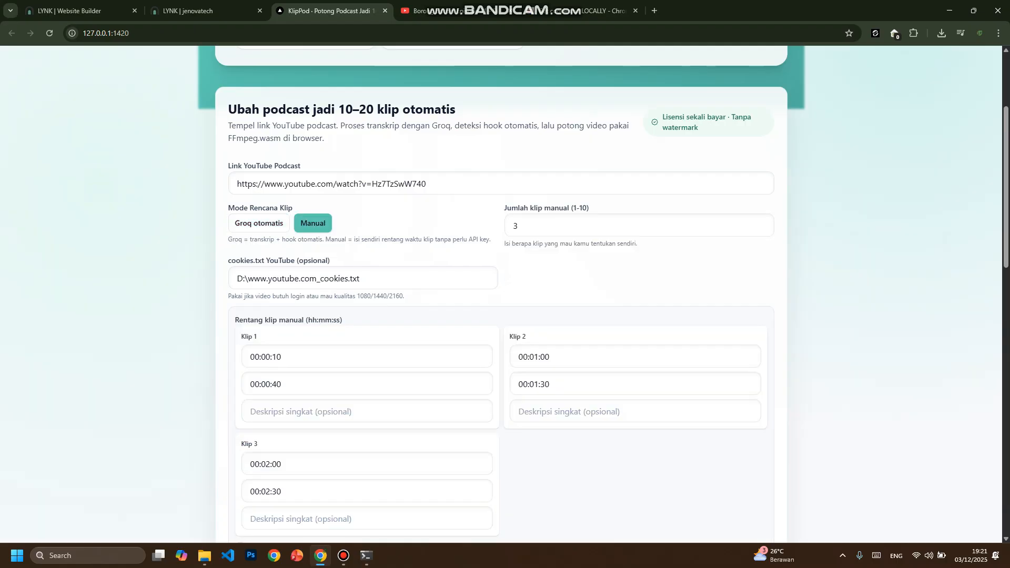
pyautogui.click(258, 224)
pyautogui.moveTo(498, 256); pyautogui.dragTo(570, 257)
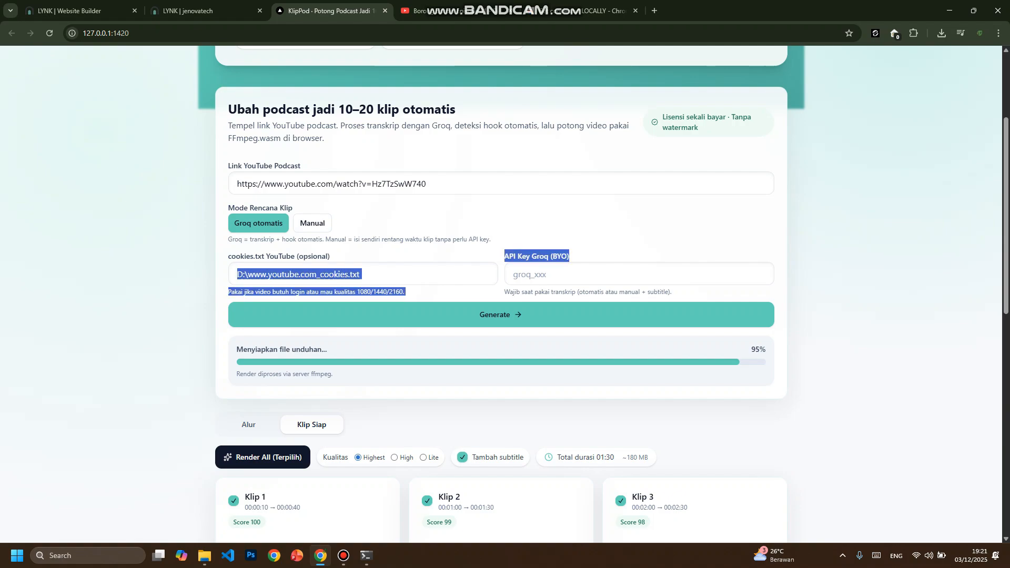
pyautogui.click(570, 257)
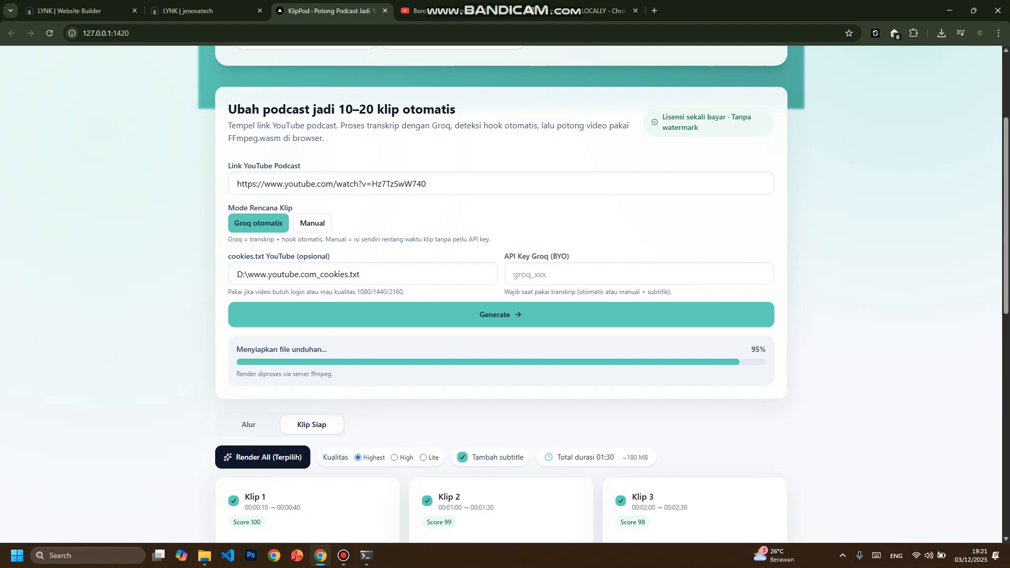
pyautogui.click(313, 223)
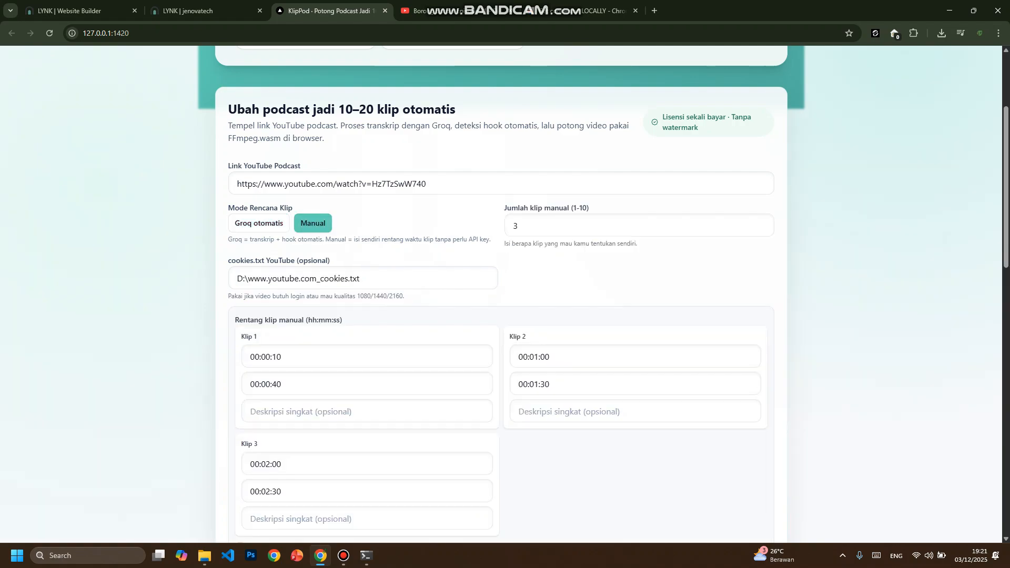
pyautogui.click(259, 223)
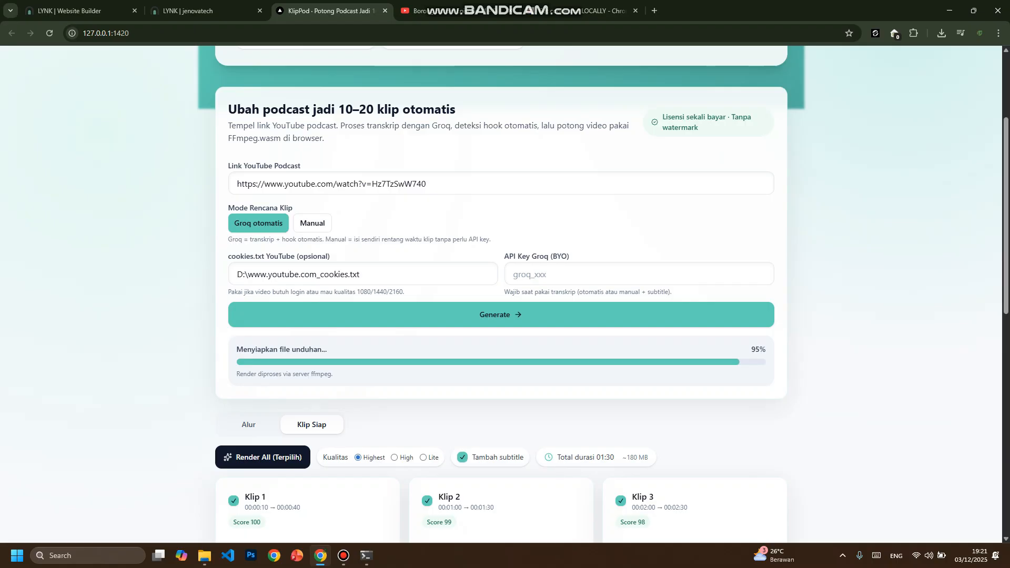
pyautogui.moveTo(569, 256); pyautogui.dragTo(504, 257)
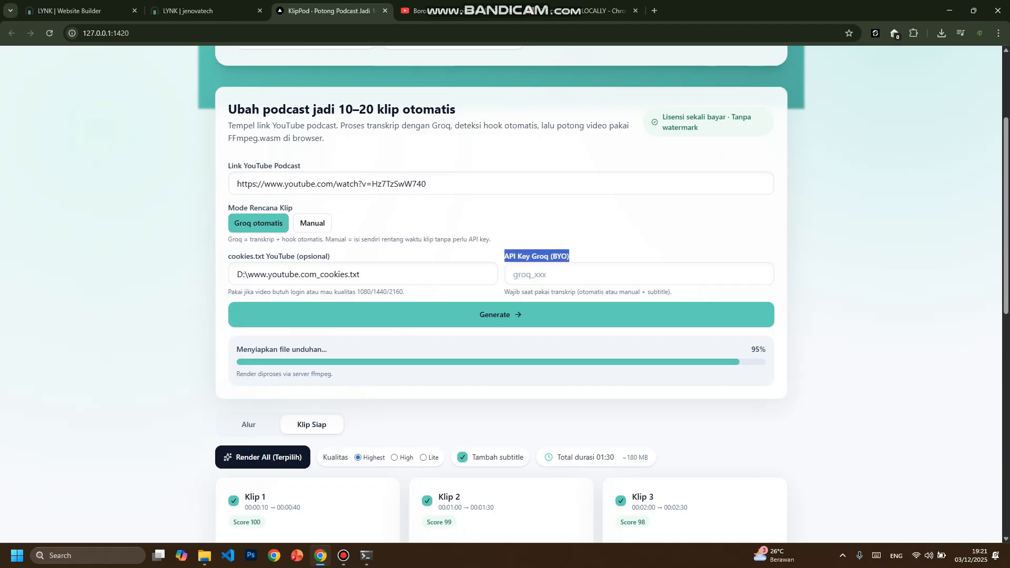
# - Search the web for groq, open the Groq site, start building and open the GroqCloud API Keys page
pyautogui.click(594, 11)
pyautogui.click(384, 33)
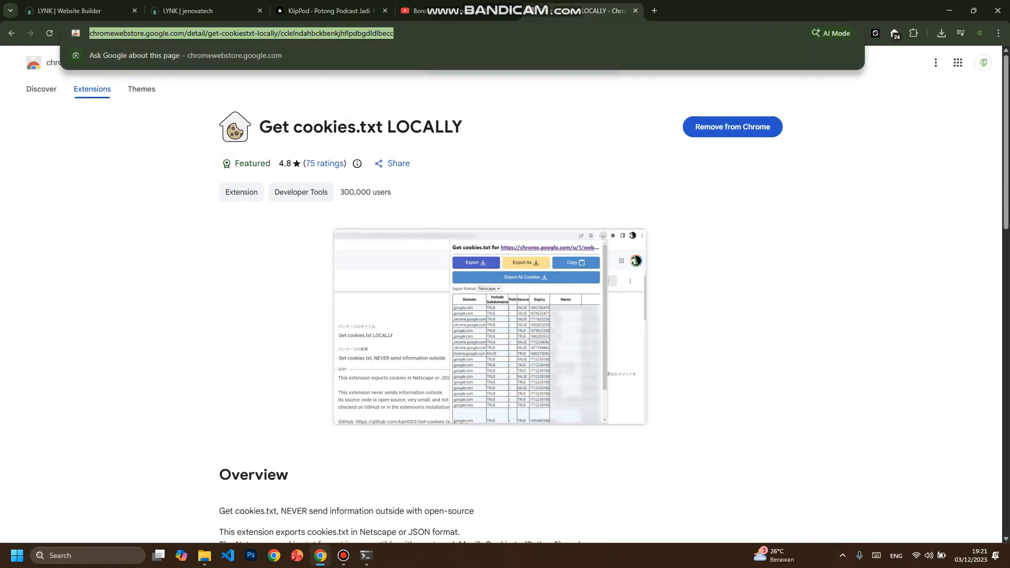
pyautogui.write('groq')
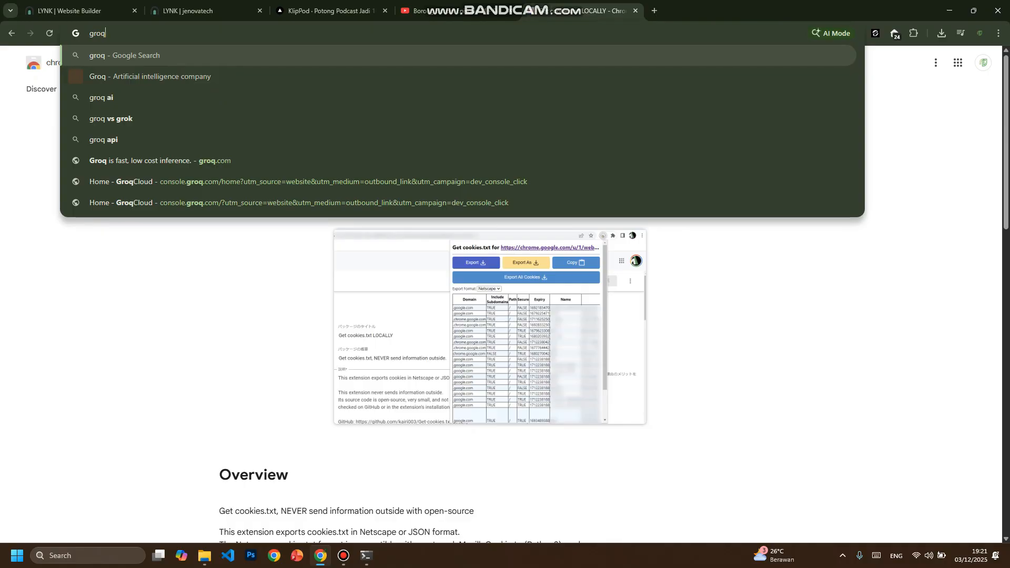
pyautogui.press('Return')
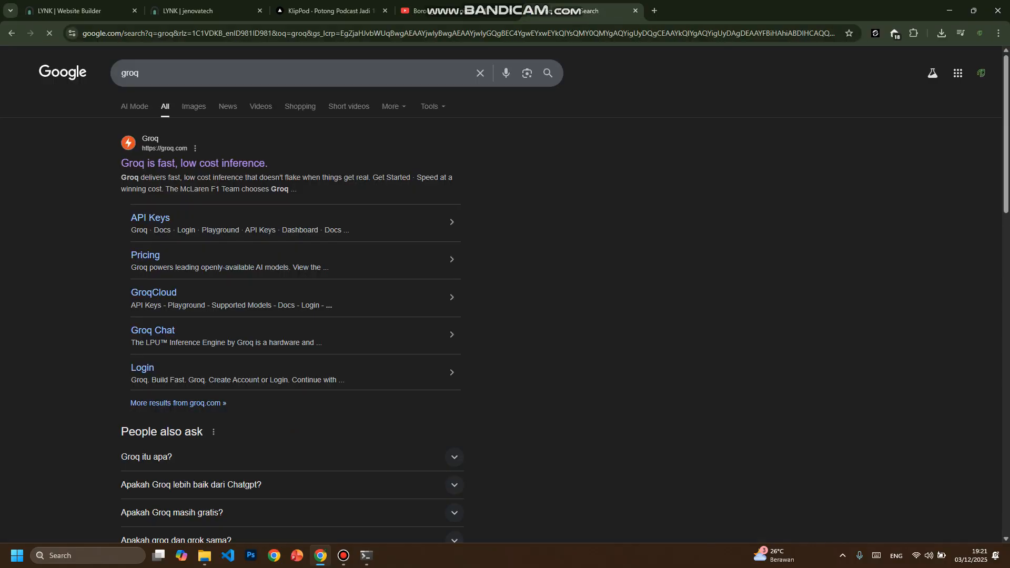
pyautogui.click(200, 163)
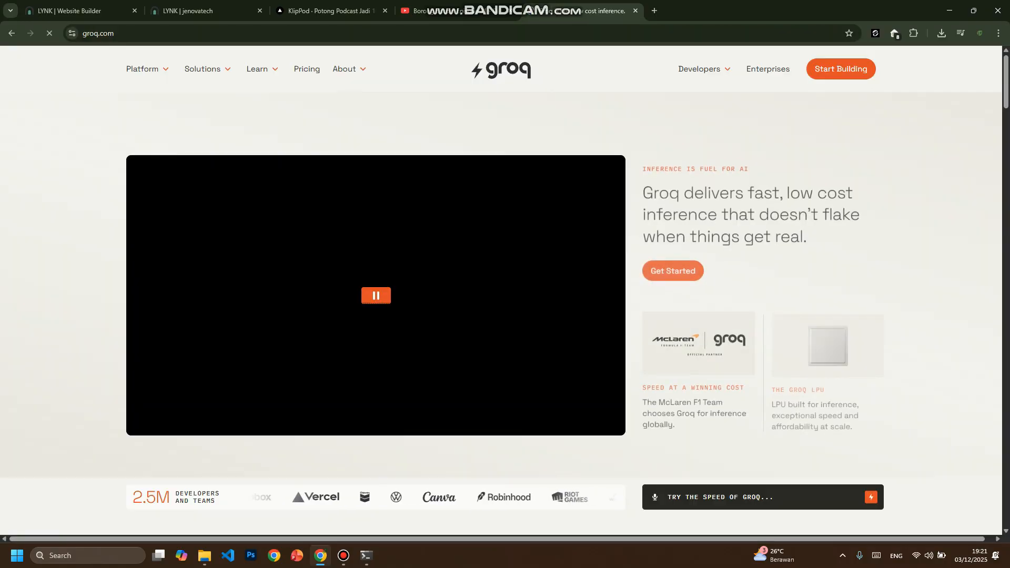
pyautogui.click(840, 69)
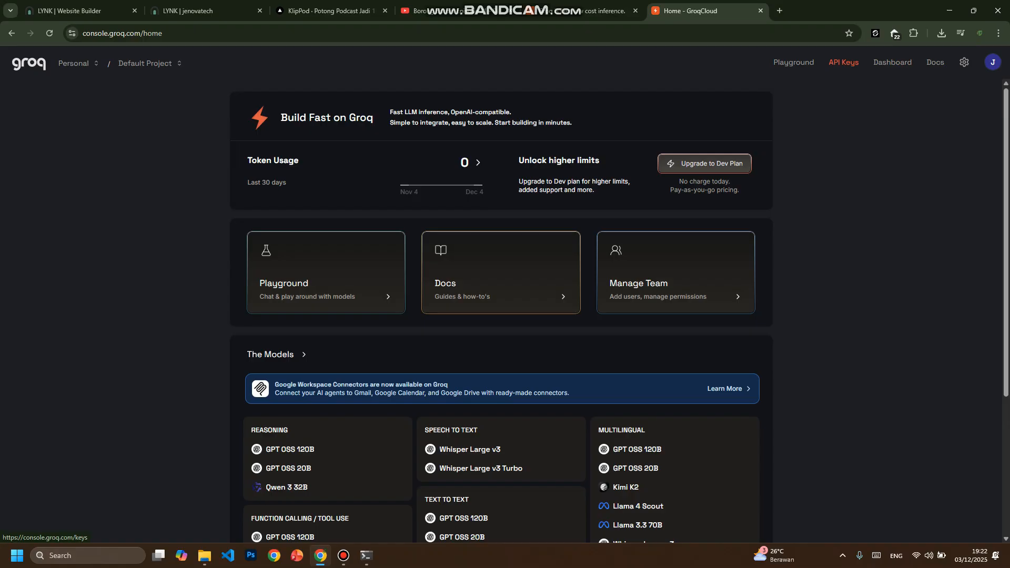
pyautogui.click(843, 62)
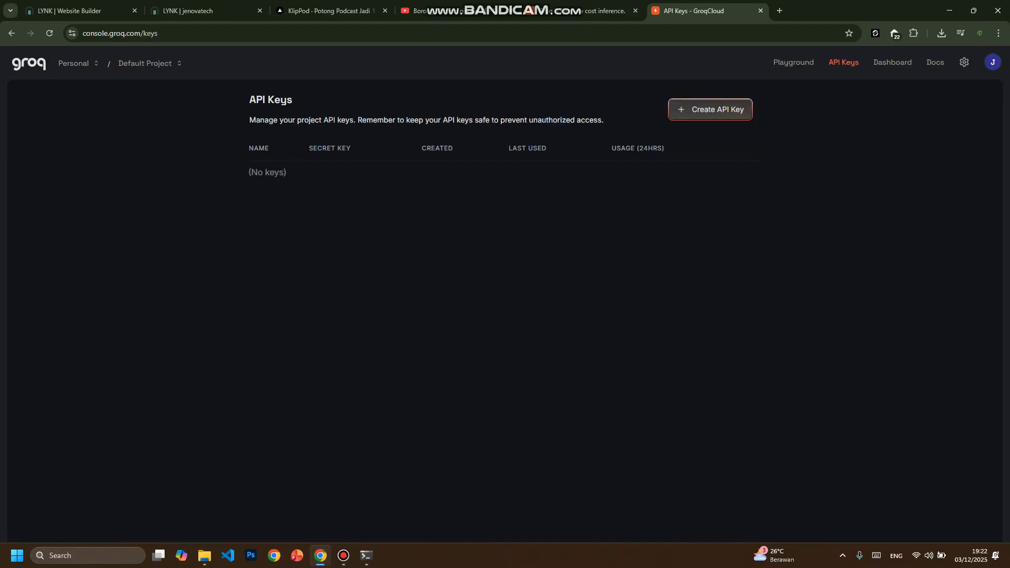
# - Create a new Groq API key with the display name Tes
pyautogui.hotkey('ctrl', 'a')
pyautogui.click(710, 109)
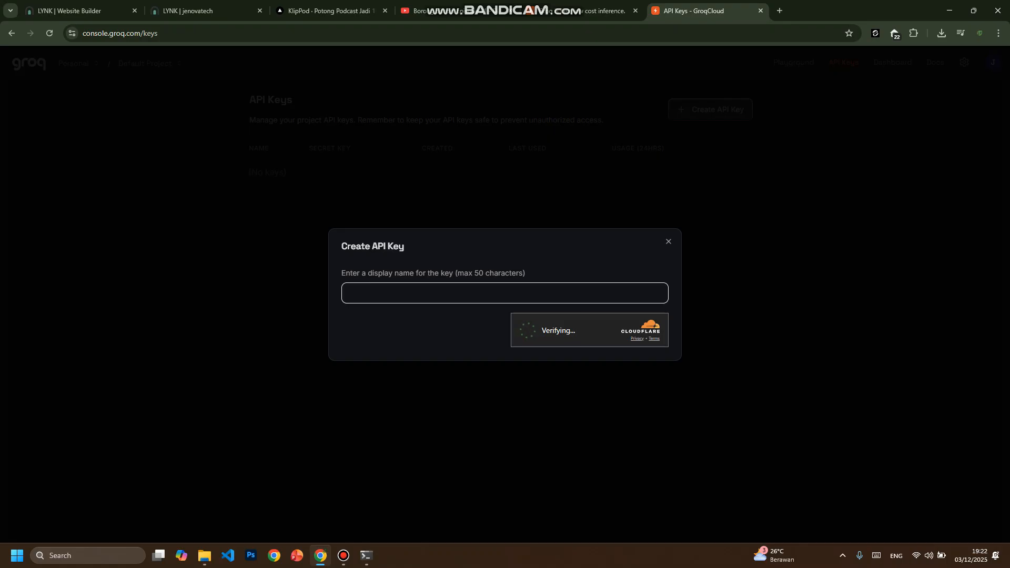
pyautogui.write('Tes')
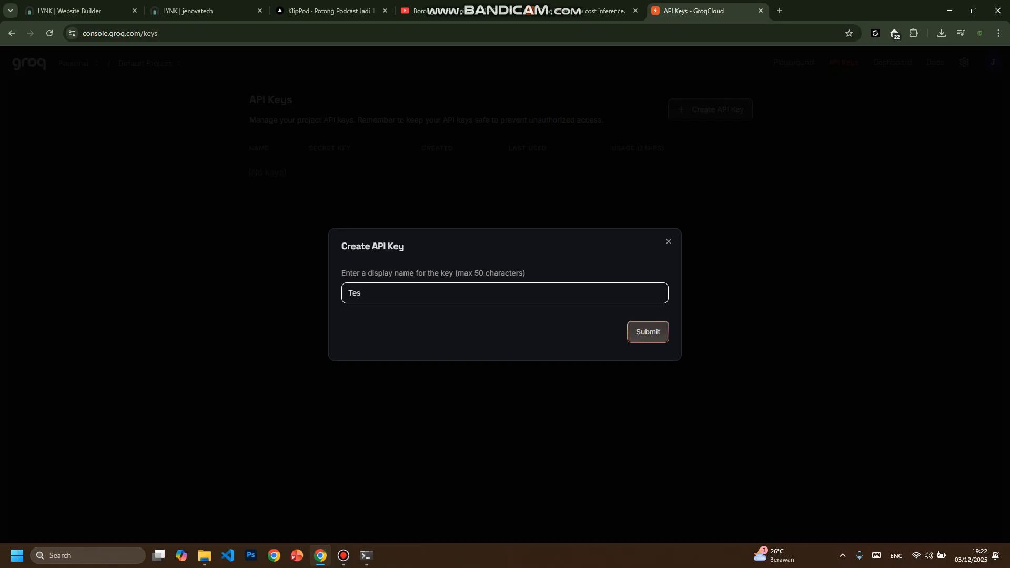
pyautogui.click(648, 331)
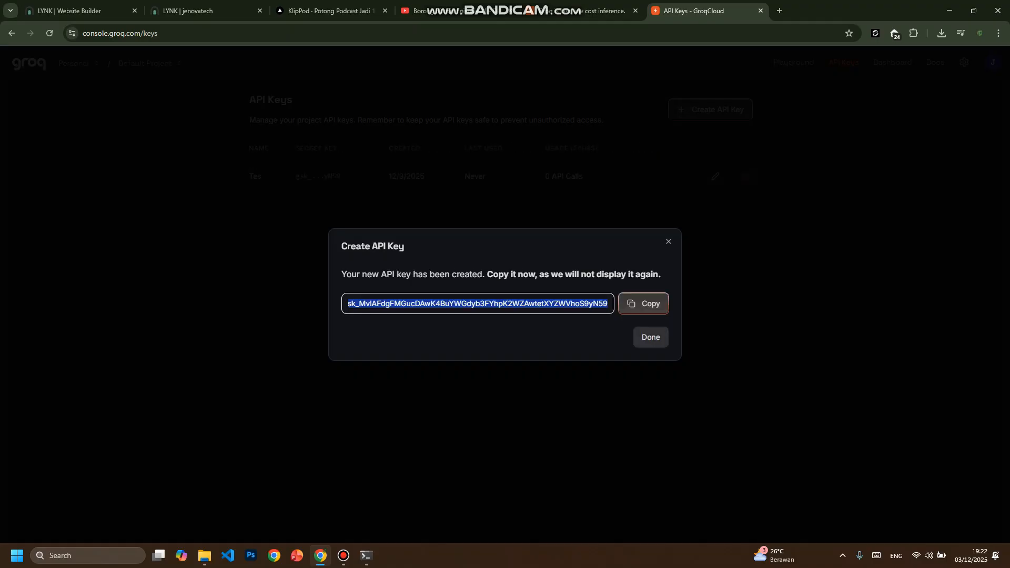
# - Copy the new Groq API key, finish the creation dialog and look over the key's entry in the list
pyautogui.click(477, 303)
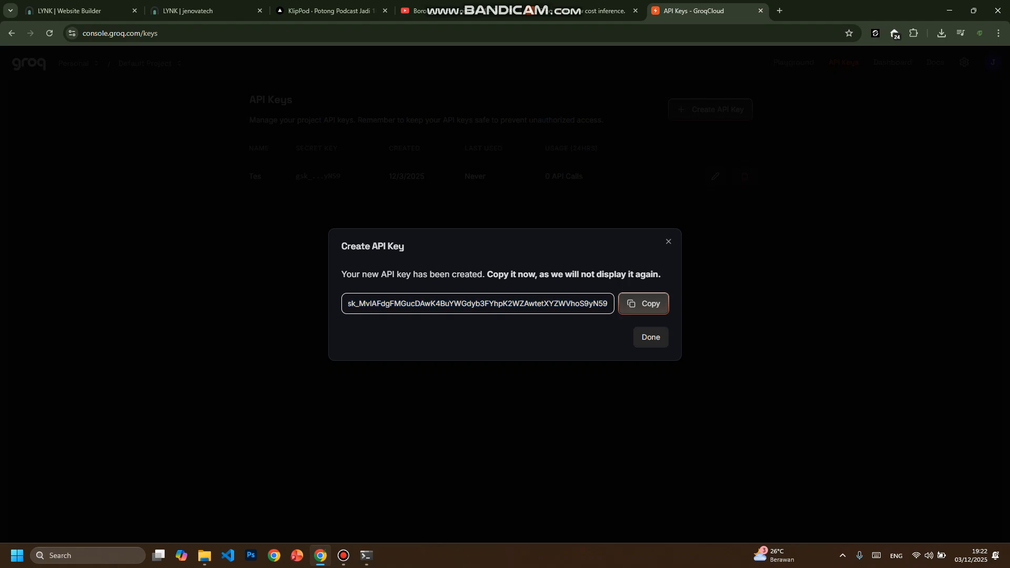
pyautogui.moveTo(348, 303); pyautogui.dragTo(610, 304)
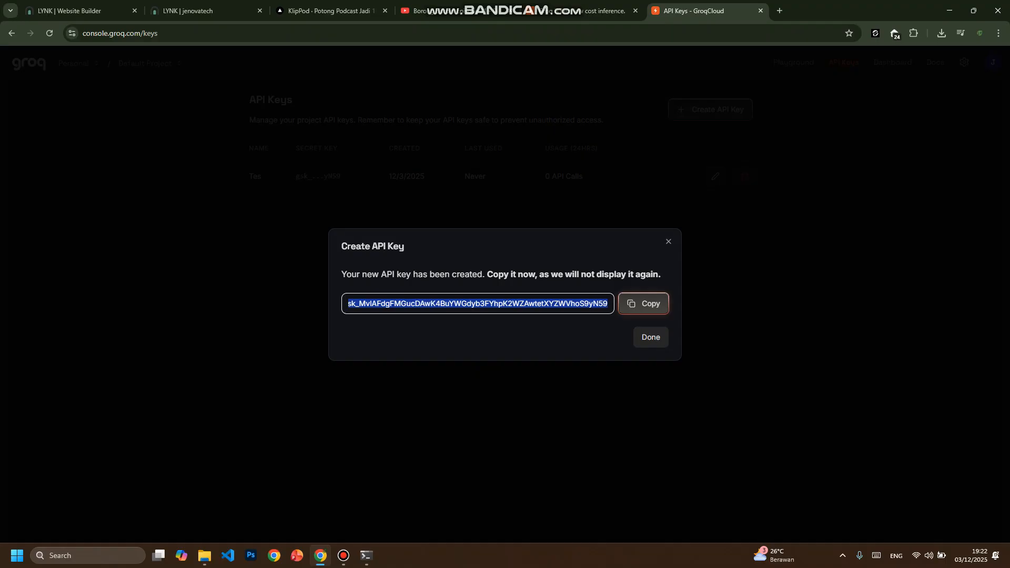
pyautogui.click(643, 303)
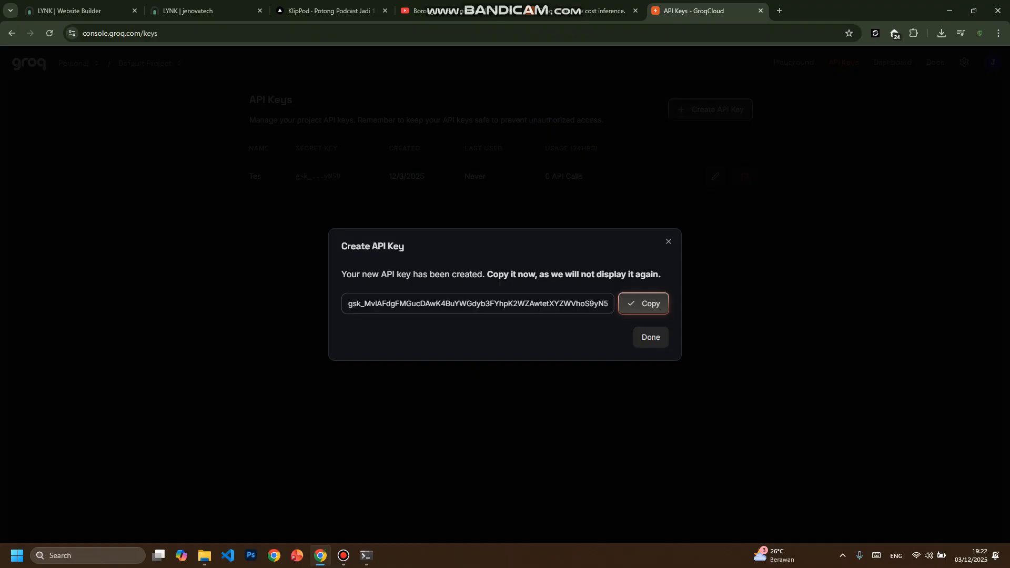
pyautogui.moveTo(341, 274); pyautogui.dragTo(660, 274)
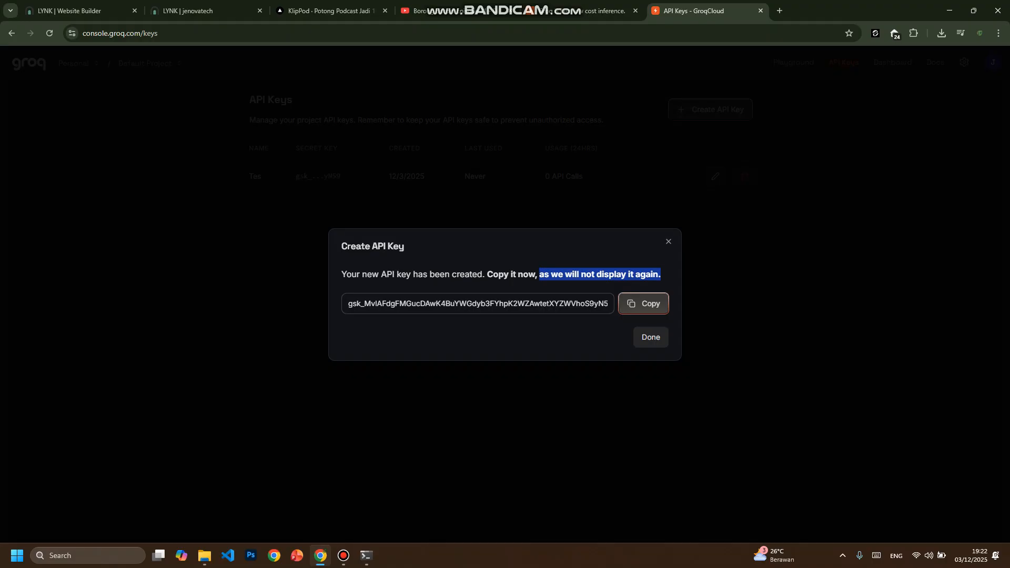
pyautogui.click(643, 303)
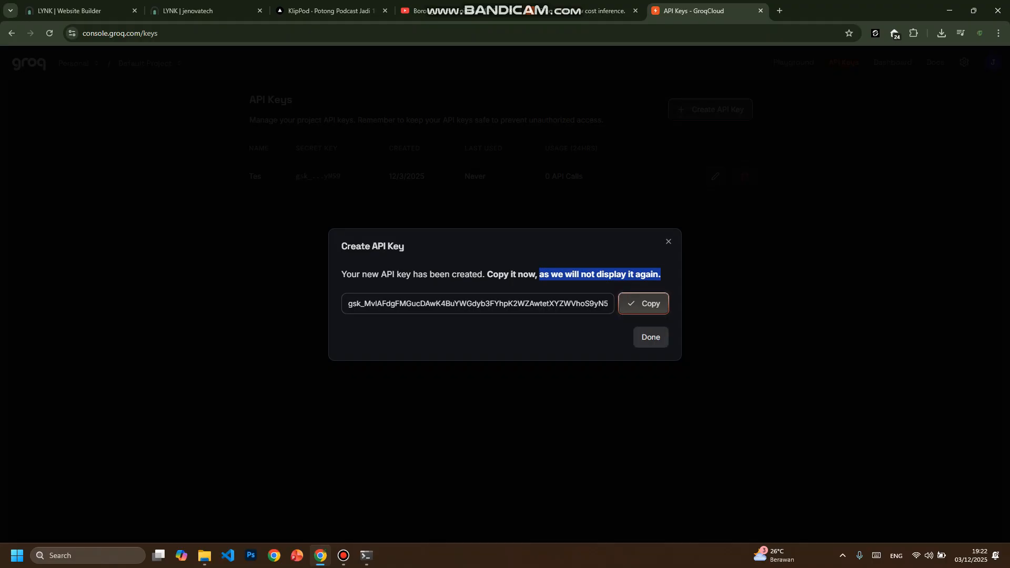
pyautogui.click(650, 337)
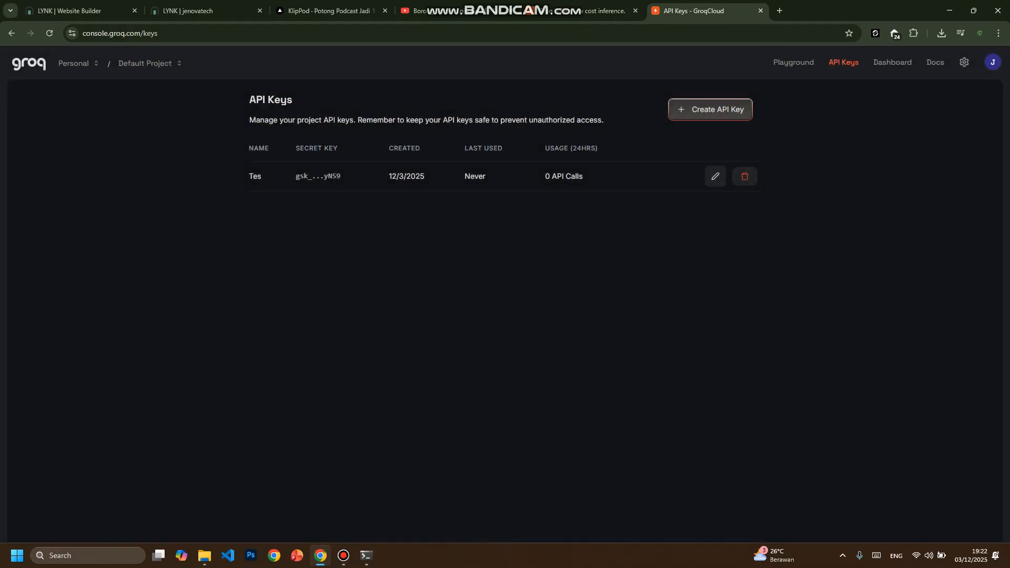
pyautogui.moveTo(246, 147); pyautogui.dragTo(700, 178)
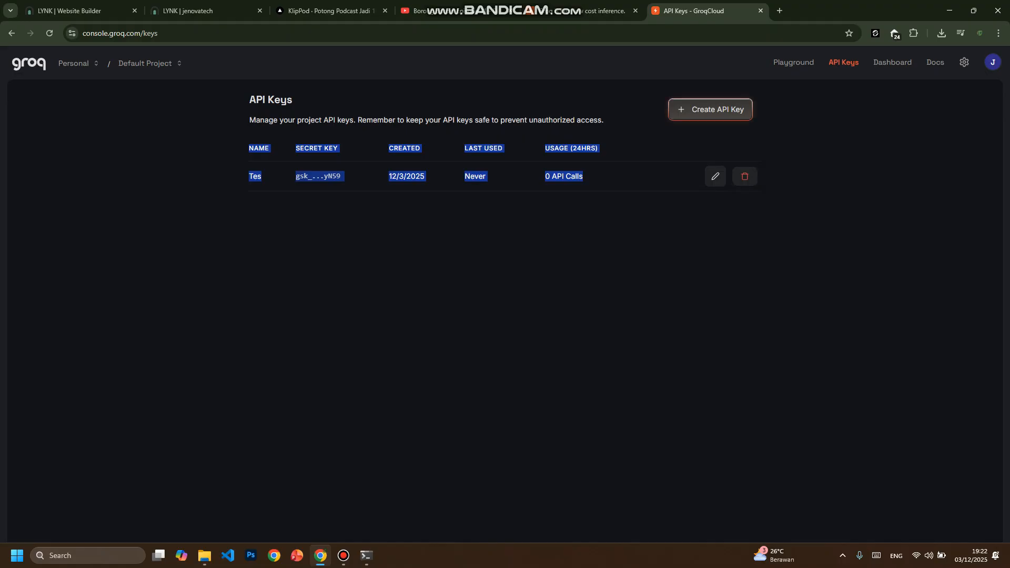
pyautogui.click(504, 274)
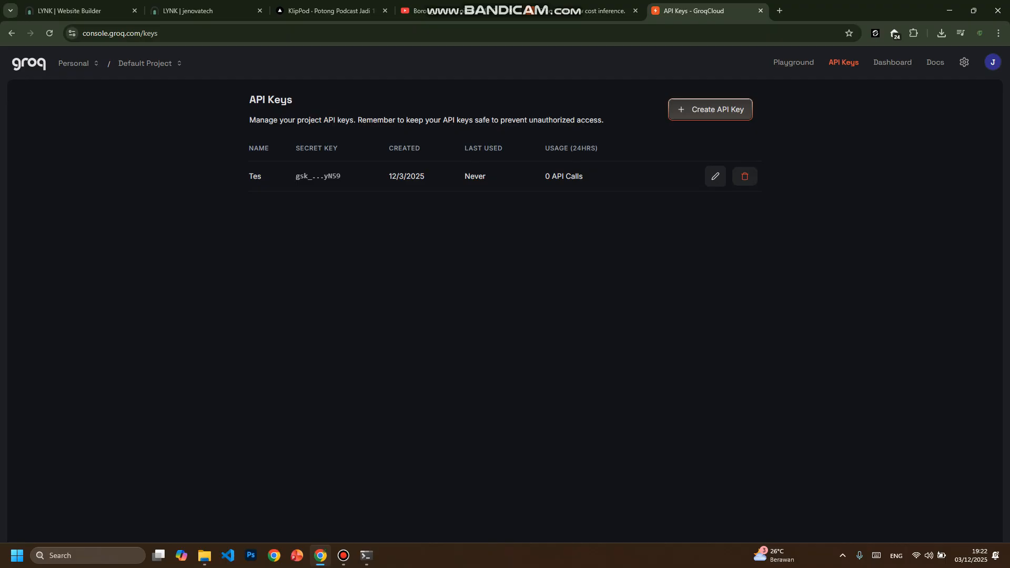
# - Switch back to KlipPod and paste the copied key into the API Key Groq (BYO) field
pyautogui.click(329, 11)
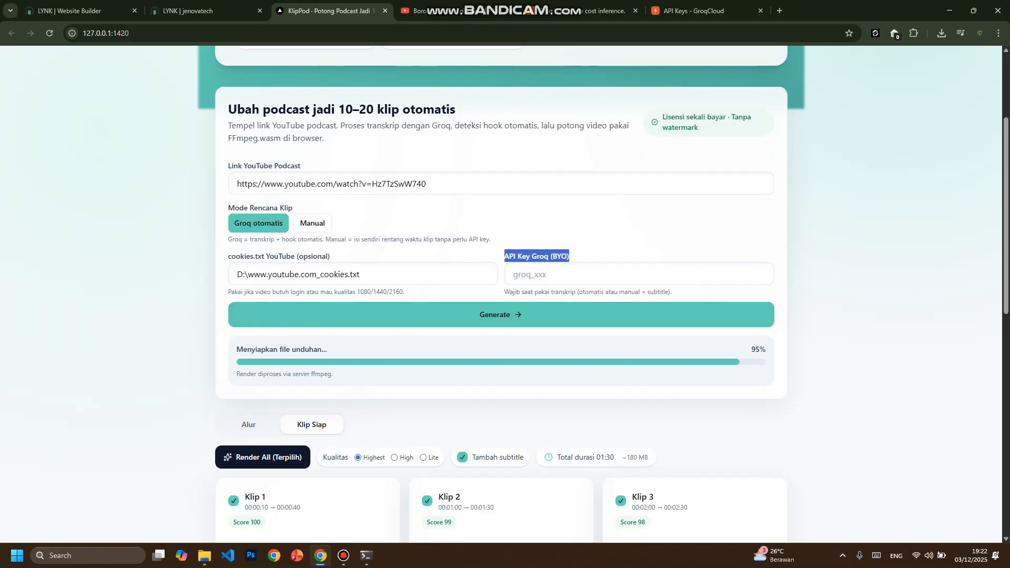
pyautogui.click(639, 274)
pyautogui.scroll(-1, 639, 274)
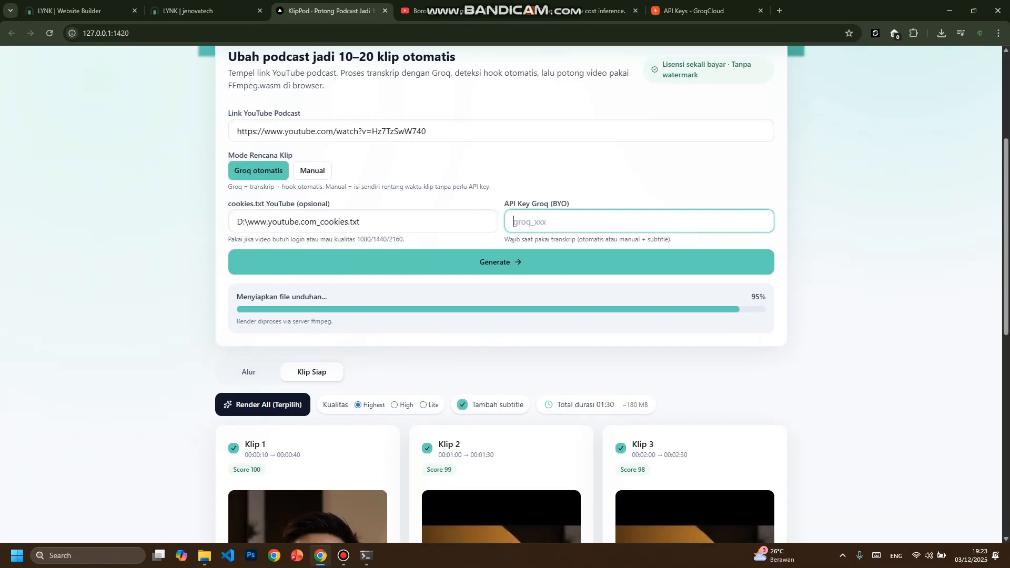
pyautogui.hotkey('ctrl', 'v')
pyautogui.click(639, 199)
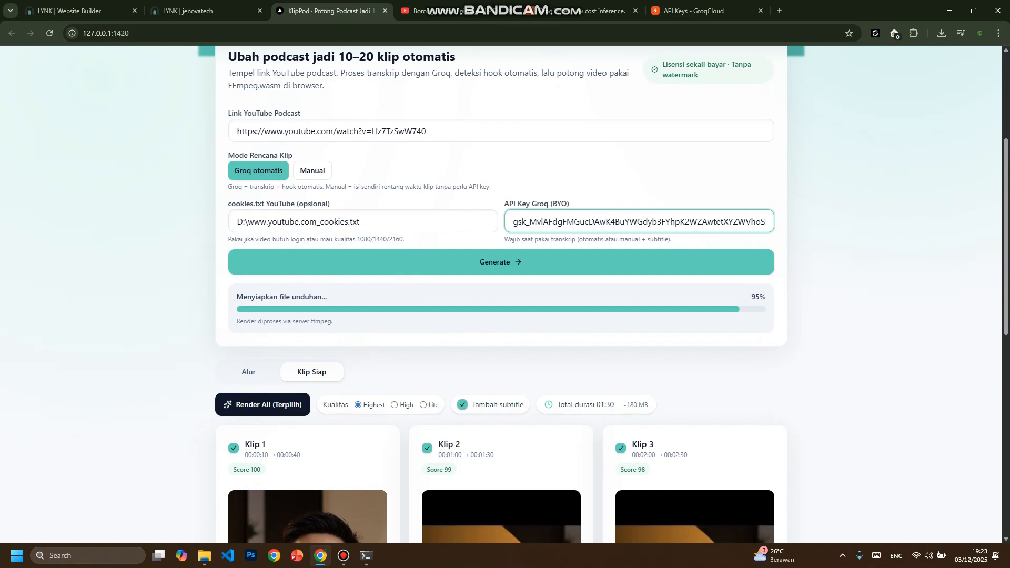
# - Check the pasted Groq API key and its label, and revisit the GroqCloud API Keys list for comparison
pyautogui.moveTo(638, 202); pyautogui.dragTo(337, 220)
pyautogui.click(603, 221)
pyautogui.moveTo(495, 205); pyautogui.dragTo(579, 206)
pyautogui.click(621, 197)
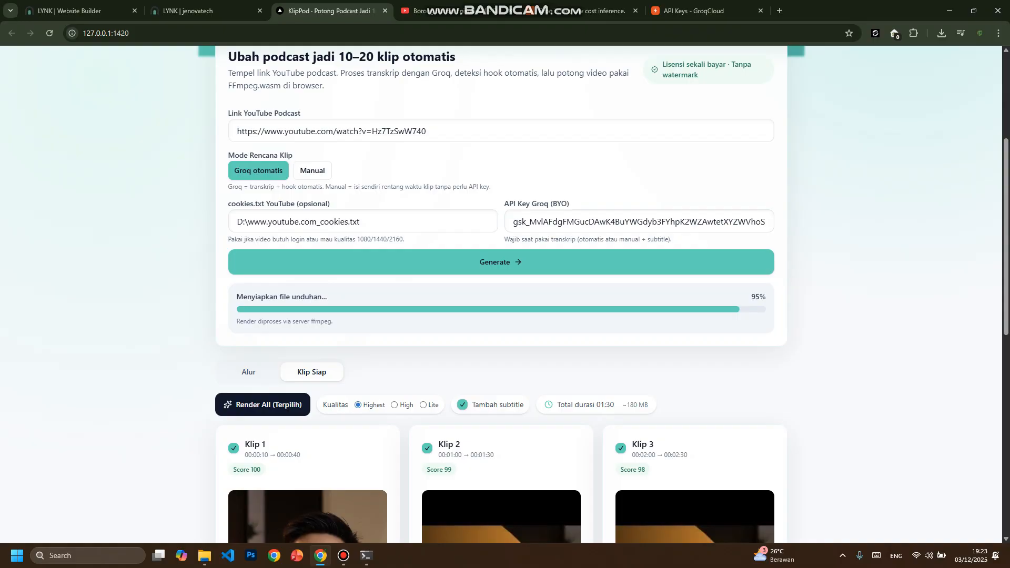
pyautogui.doubleClick(638, 221)
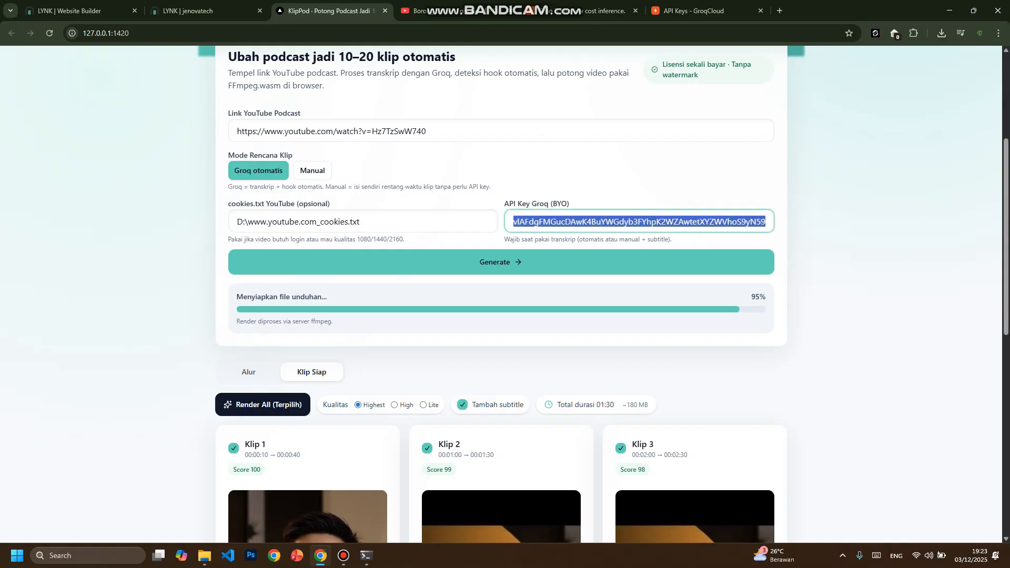
pyautogui.moveTo(503, 203); pyautogui.dragTo(570, 203)
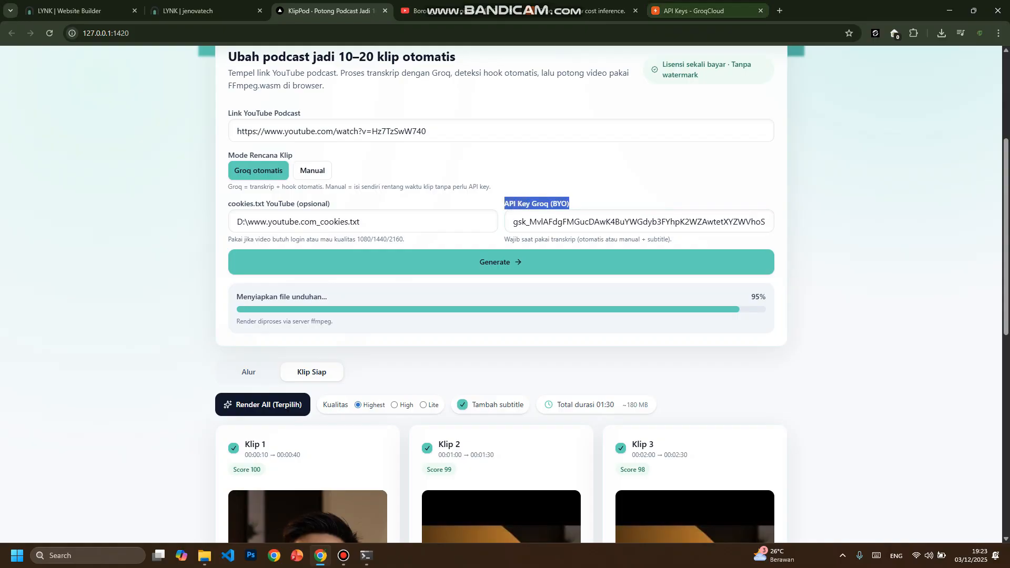
pyautogui.click(694, 11)
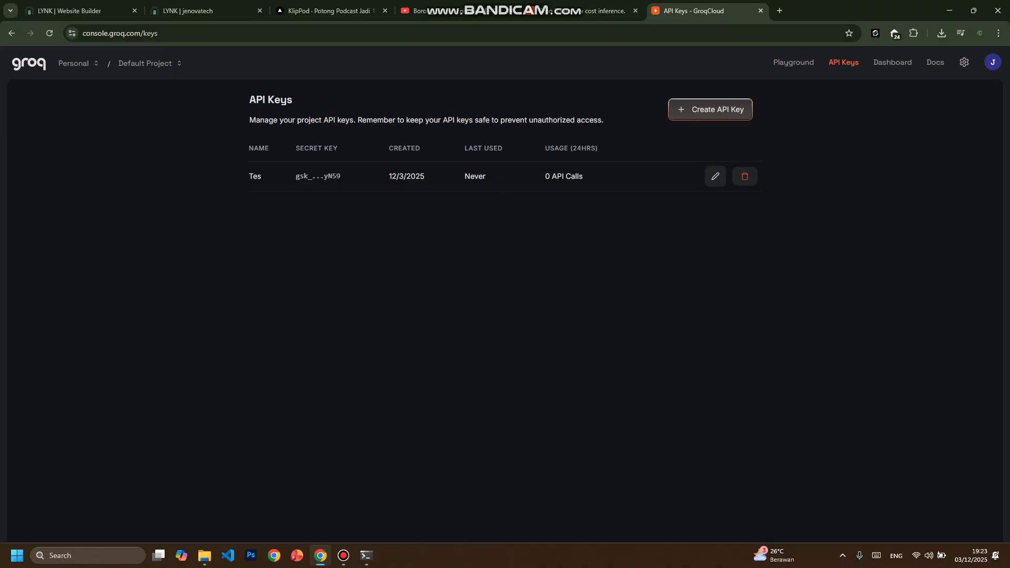
pyautogui.click(326, 10)
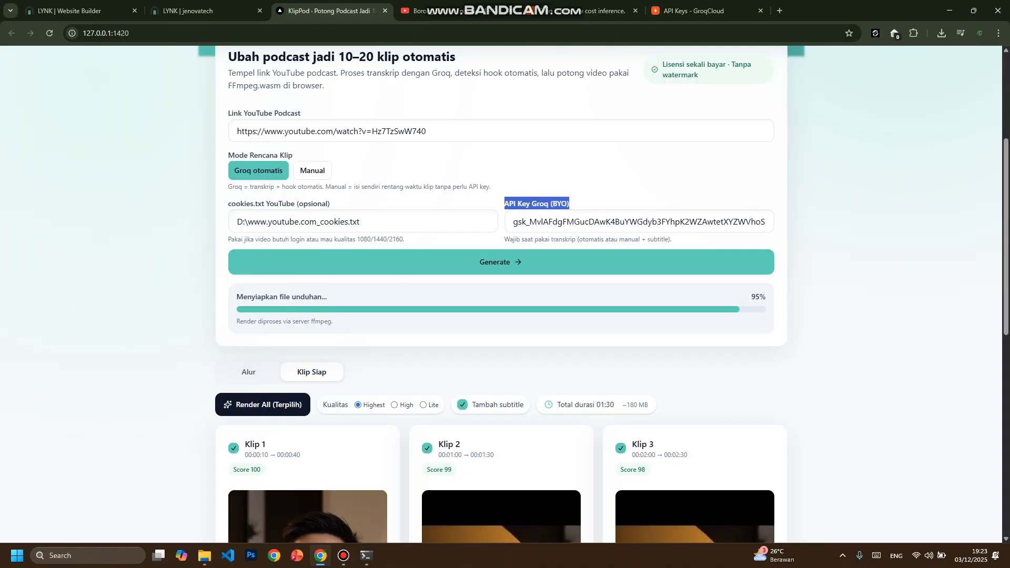
# - Review the completed clip form and the ready clips below it, highlighting the Groq API key and its label
pyautogui.scroll(1, 502, 296)
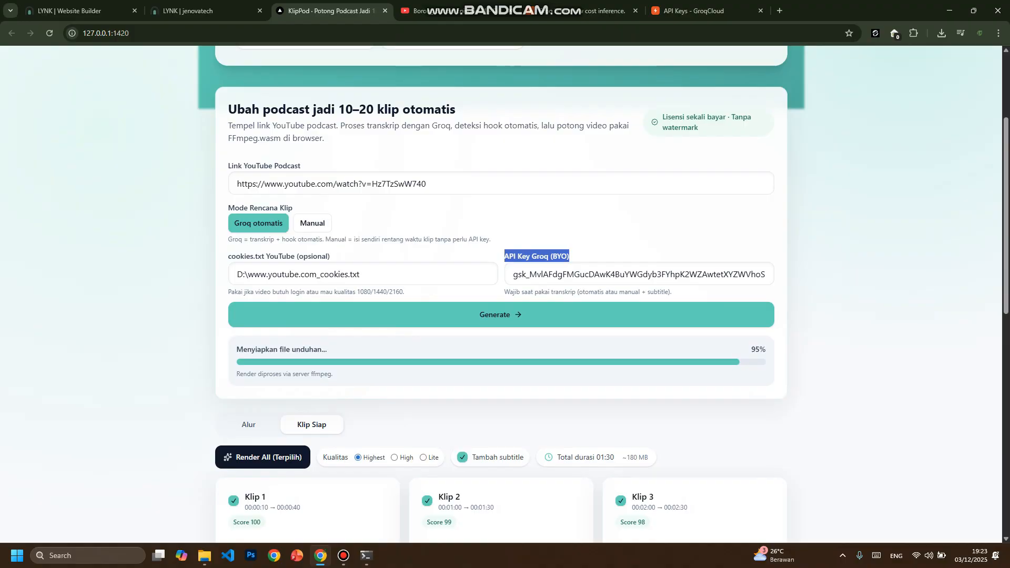
pyautogui.scroll(-2, 502, 296)
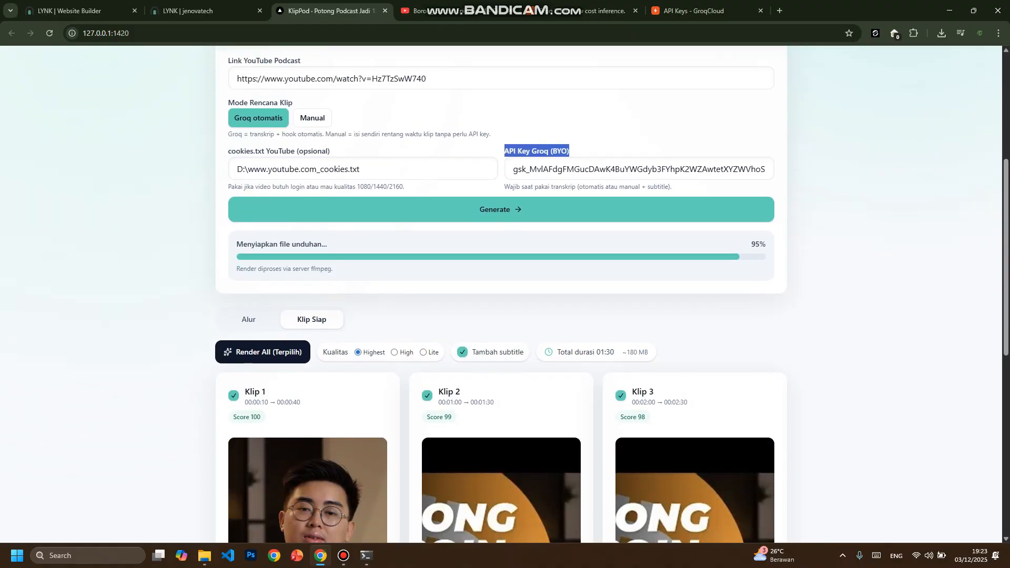
pyautogui.scroll(2, 502, 297)
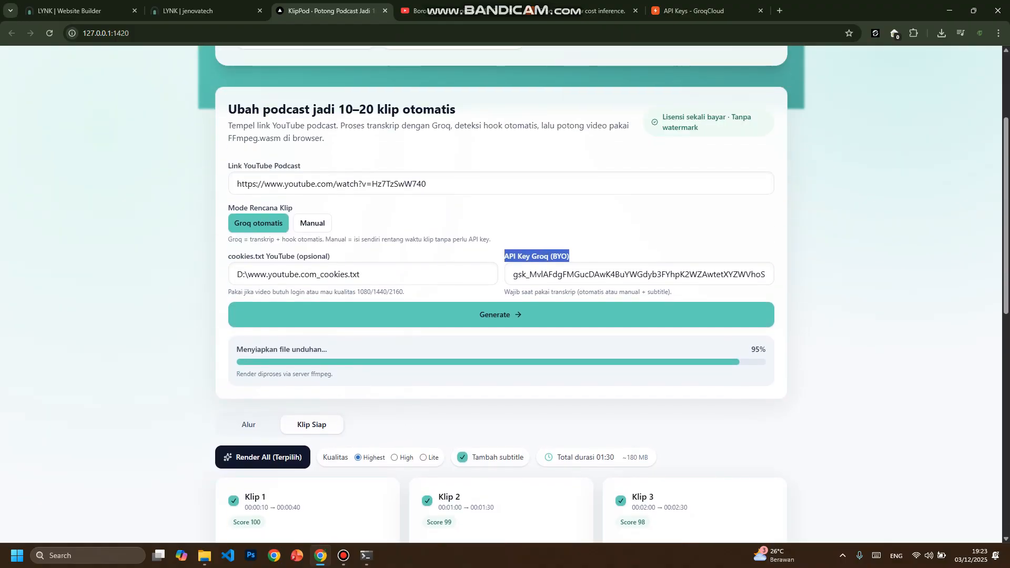
pyautogui.moveTo(513, 274); pyautogui.dragTo(778, 275)
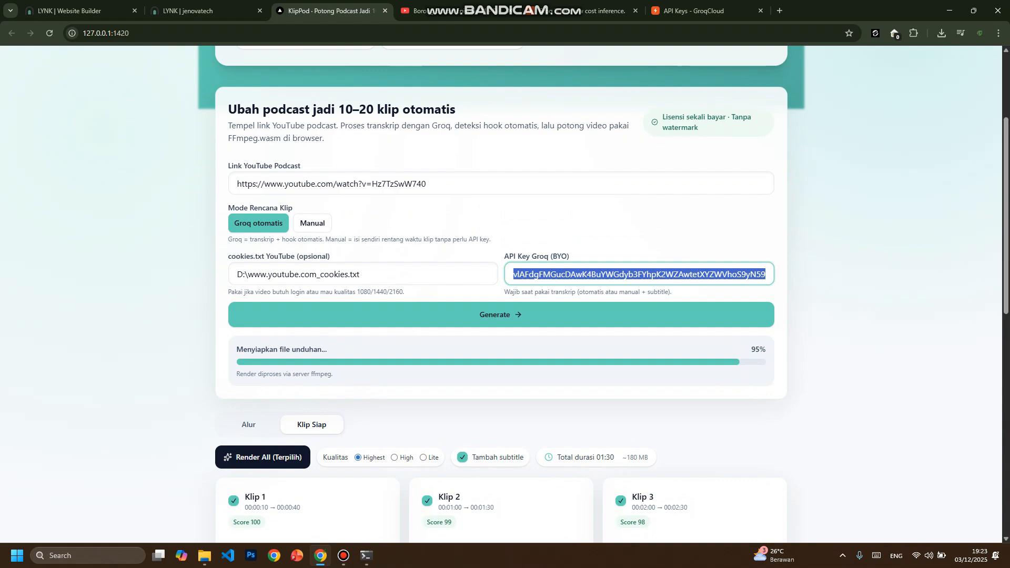
pyautogui.scroll(-4, 500, 294)
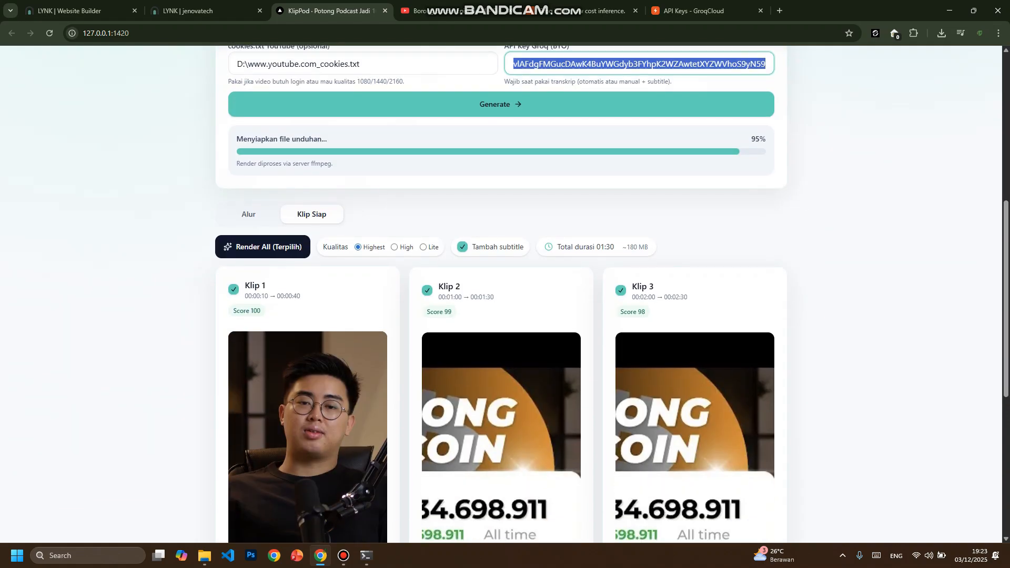
pyautogui.scroll(3, 500, 294)
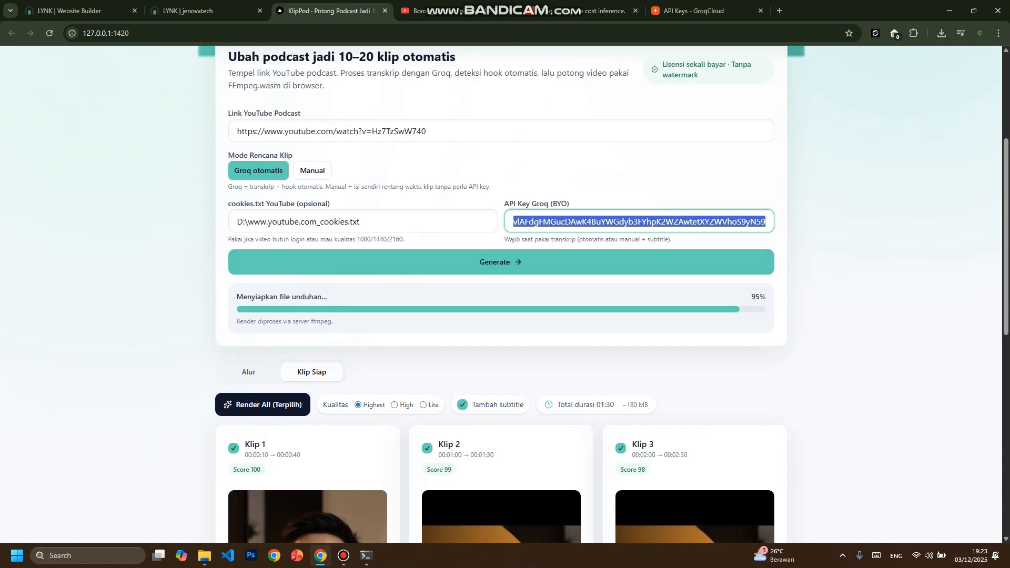
pyautogui.moveTo(537, 204); pyautogui.dragTo(570, 204)
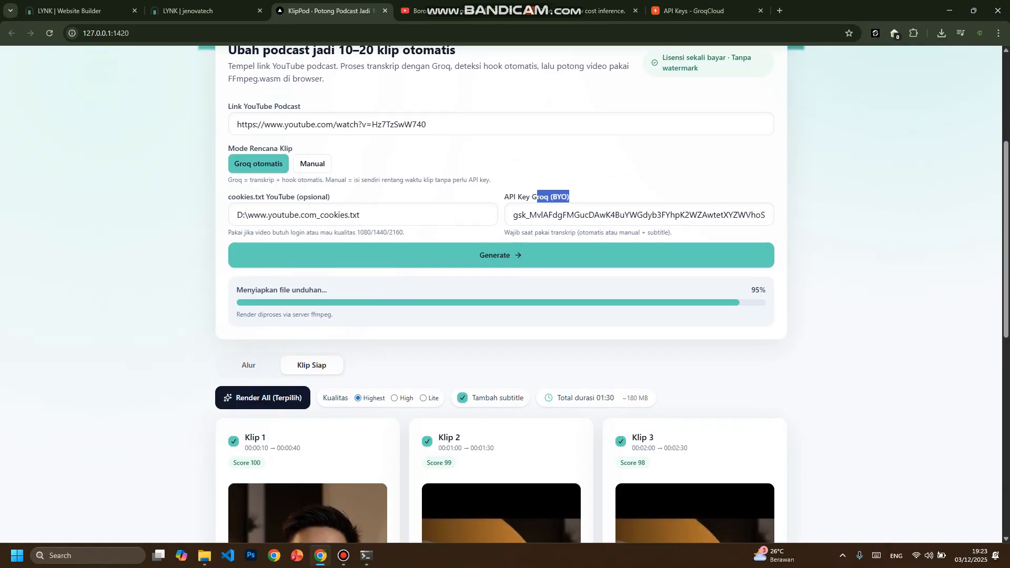
pyautogui.scroll(-1, 501, 294)
pyautogui.moveTo(245, 402); pyautogui.dragTo(301, 401)
pyautogui.click(302, 401)
pyautogui.scroll(4, 501, 294)
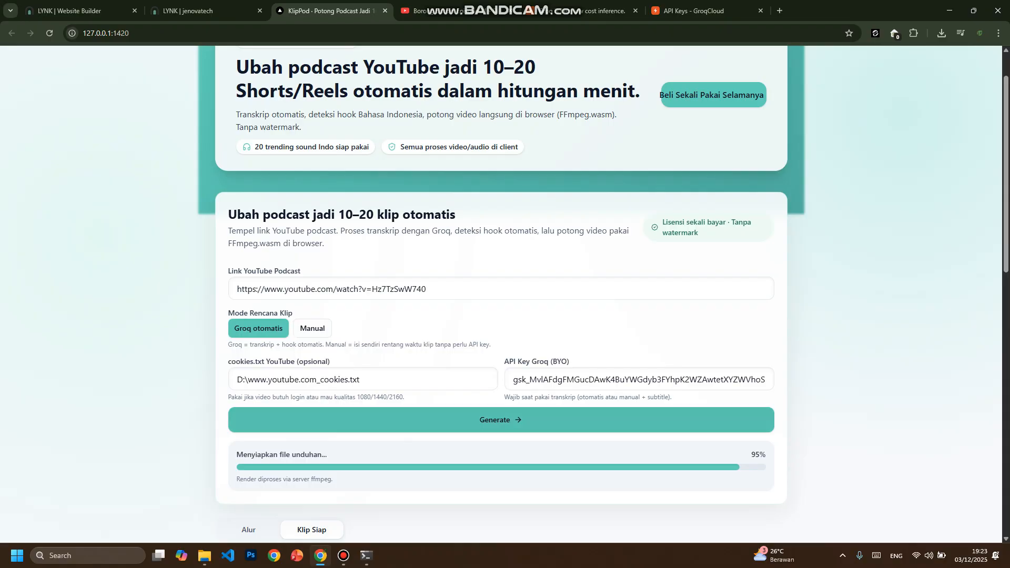
# - Generate the podcast clips in Groq otomatis mode and look over the processing progress
pyautogui.click(500, 419)
pyautogui.scroll(-6, 500, 419)
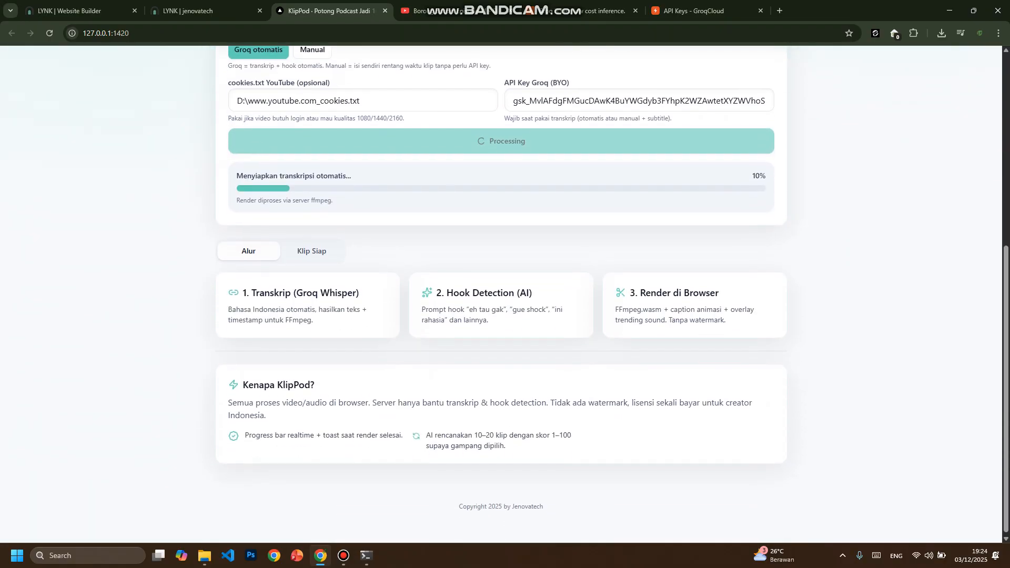
pyautogui.scroll(2, 501, 294)
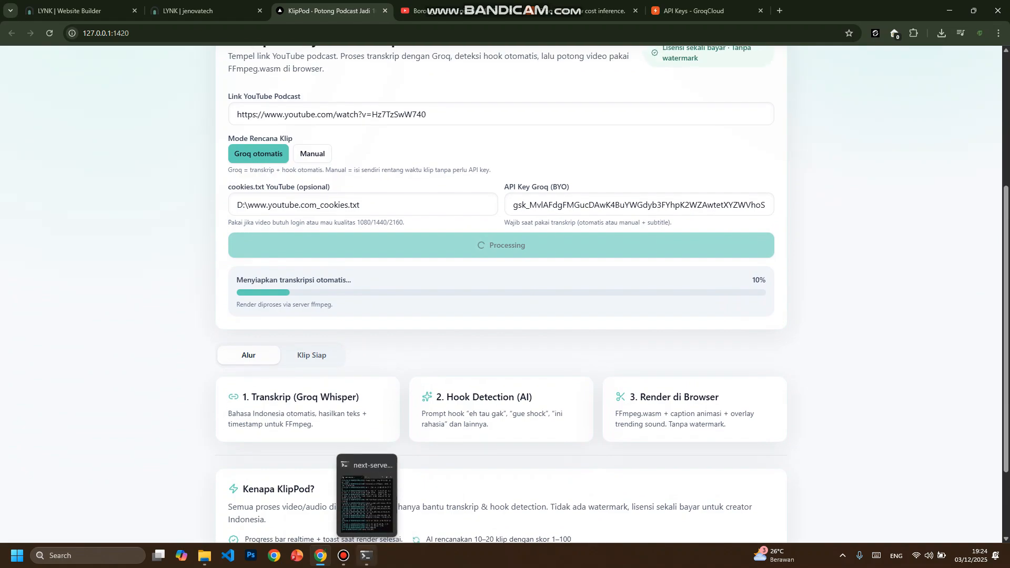
# - Bring up the next-server terminal, narrow it and move it aside, and follow the clip generation progress in it and in KlipPod
pyautogui.click(367, 555)
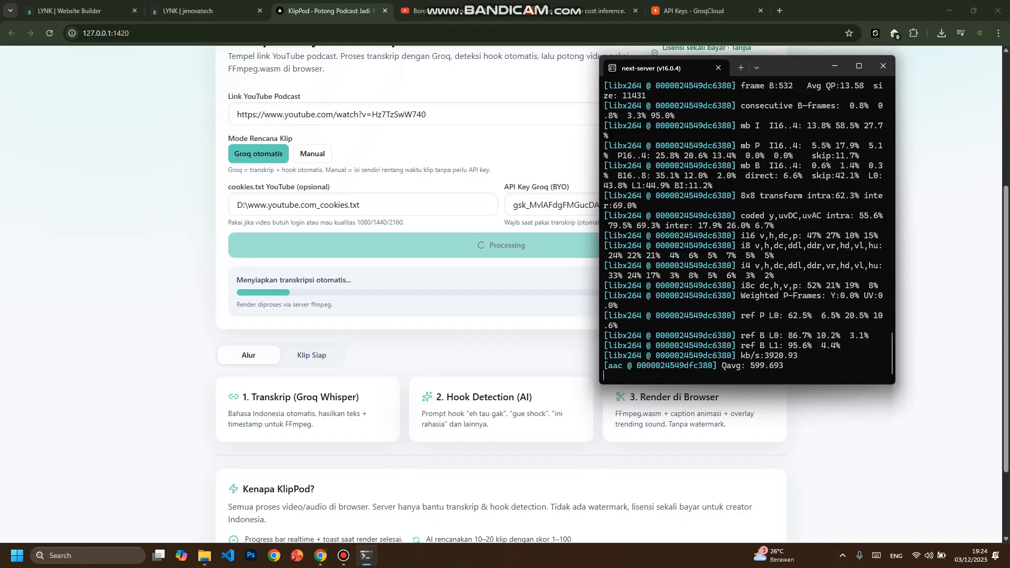
pyautogui.moveTo(600, 140); pyautogui.dragTo(656, 140)
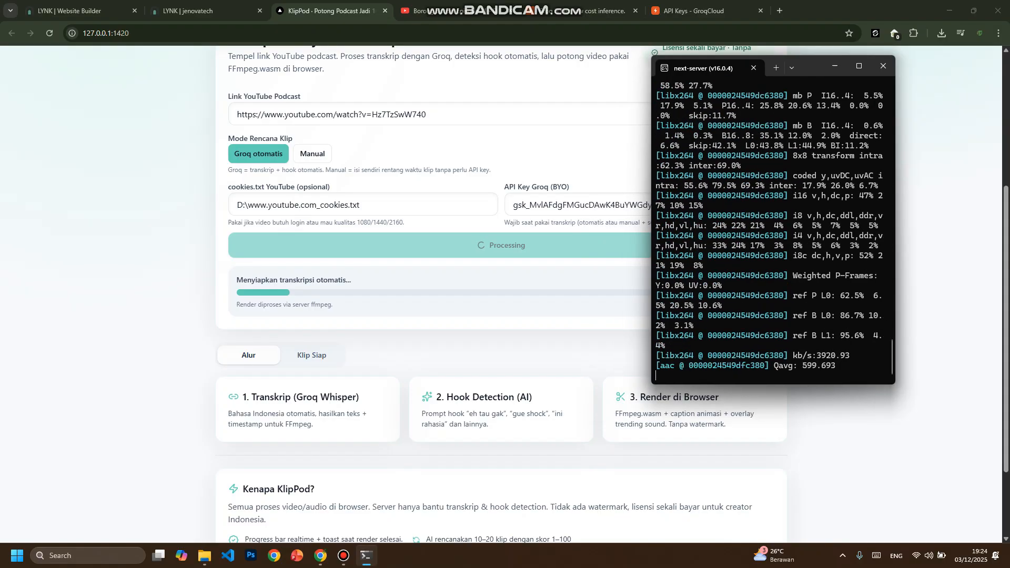
pyautogui.moveTo(816, 64)
pyautogui.mouseDown()
pyautogui.moveTo(832, 76)
pyautogui.moveTo(814, 74)
pyautogui.mouseUp()
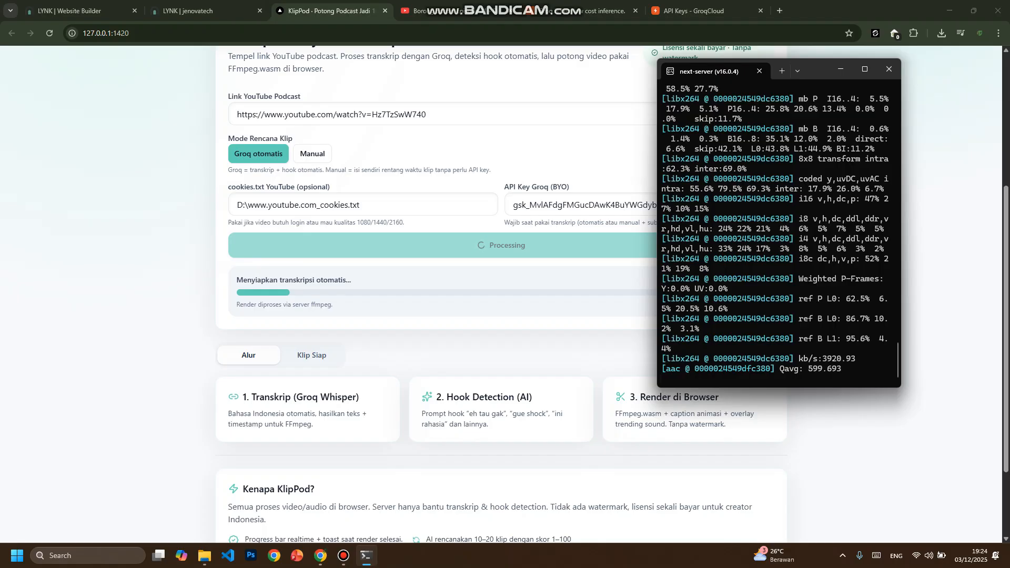
pyautogui.scroll(3, 501, 294)
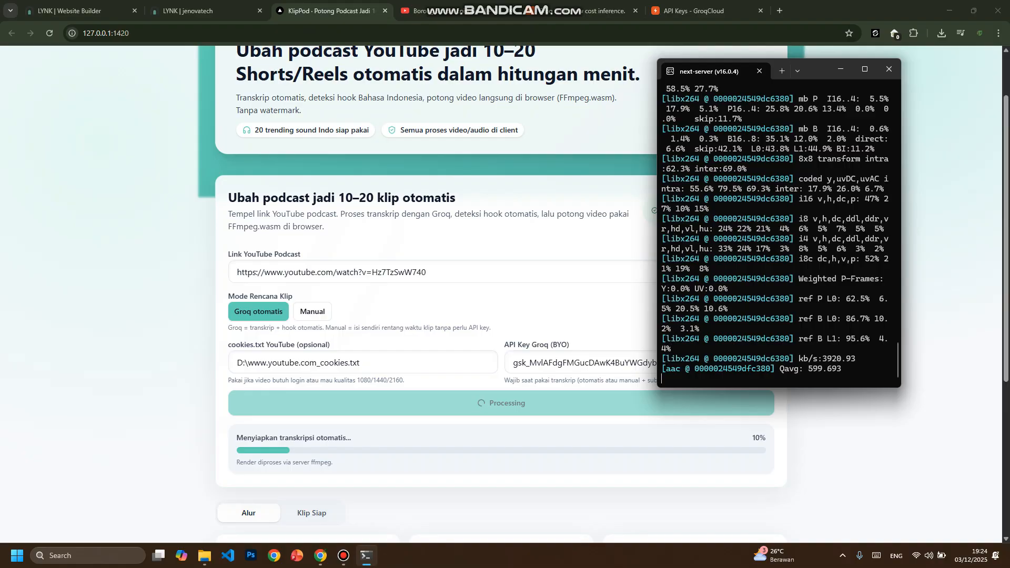
pyautogui.scroll(-2, 500, 295)
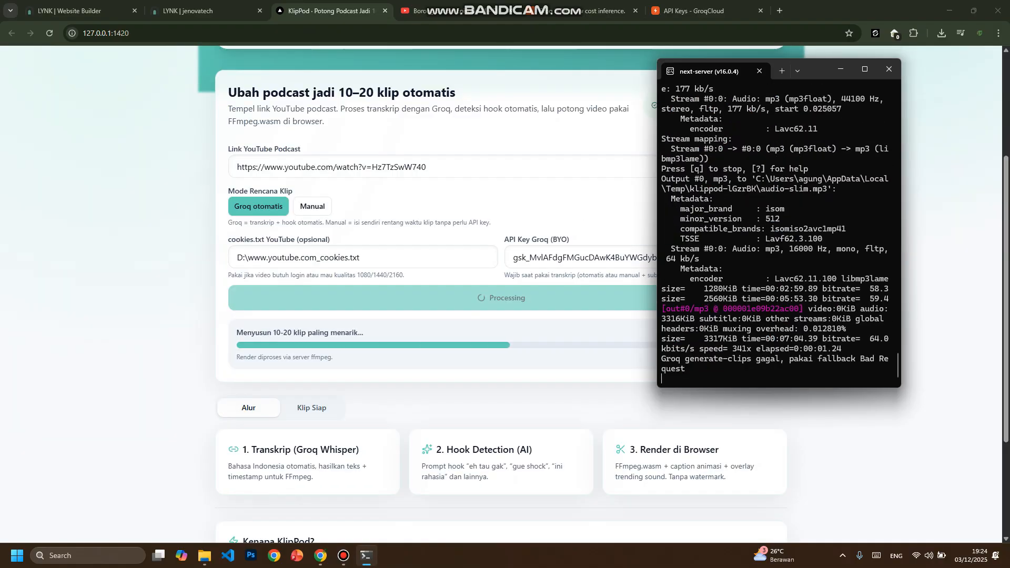
pyautogui.scroll(-3, 501, 421)
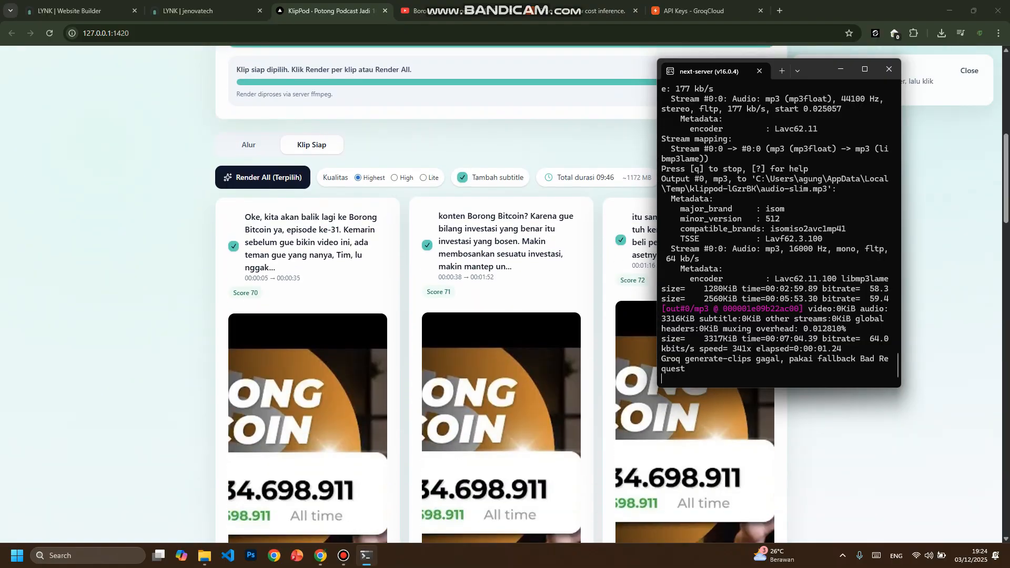
pyautogui.moveTo(747, 70); pyautogui.dragTo(798, 64)
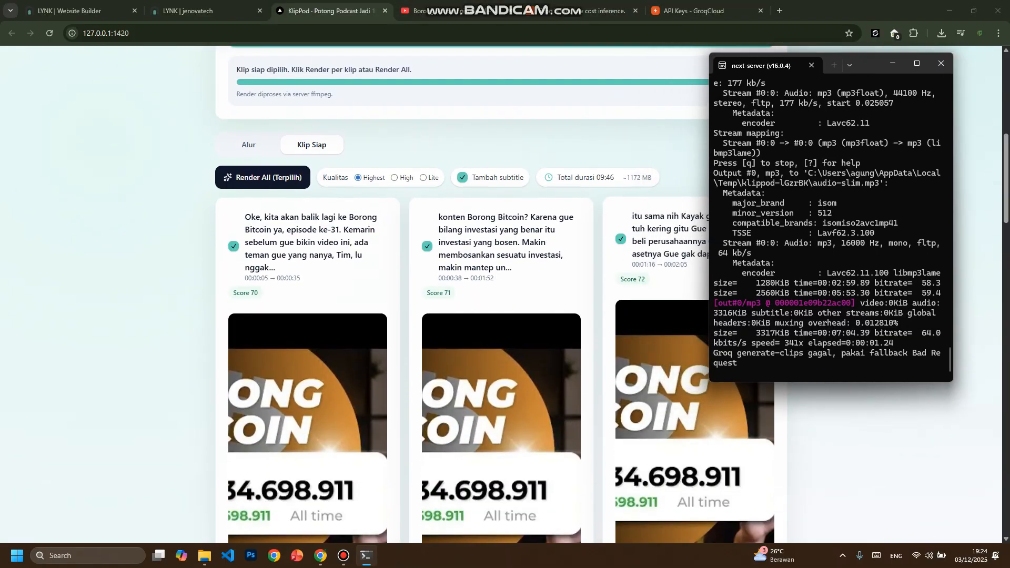
# - Look through the automatically generated clips under Klip Siap, checking their texts, time ranges, scores and durations
pyautogui.scroll(-3, 500, 295)
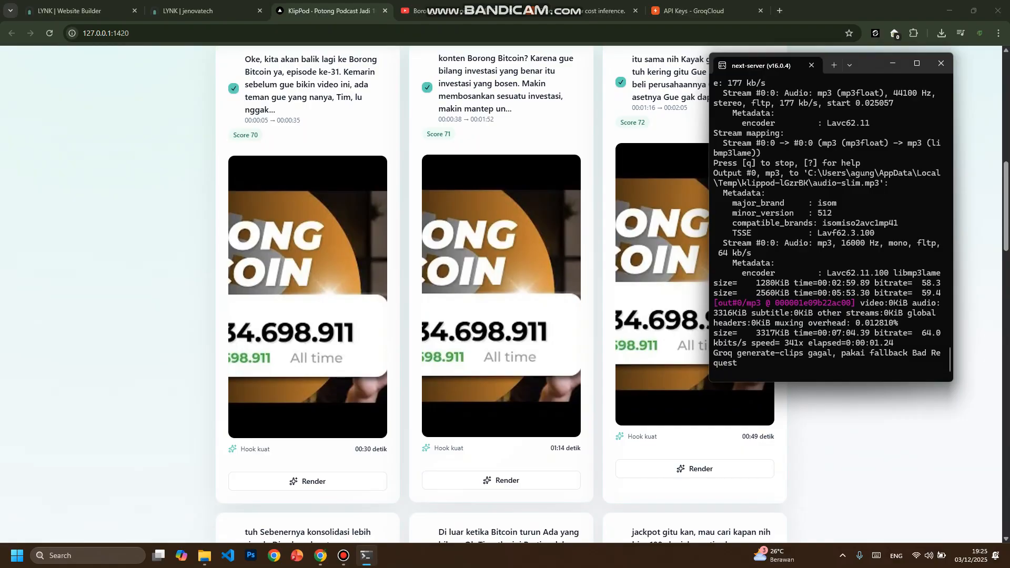
pyautogui.scroll(-6, 501, 294)
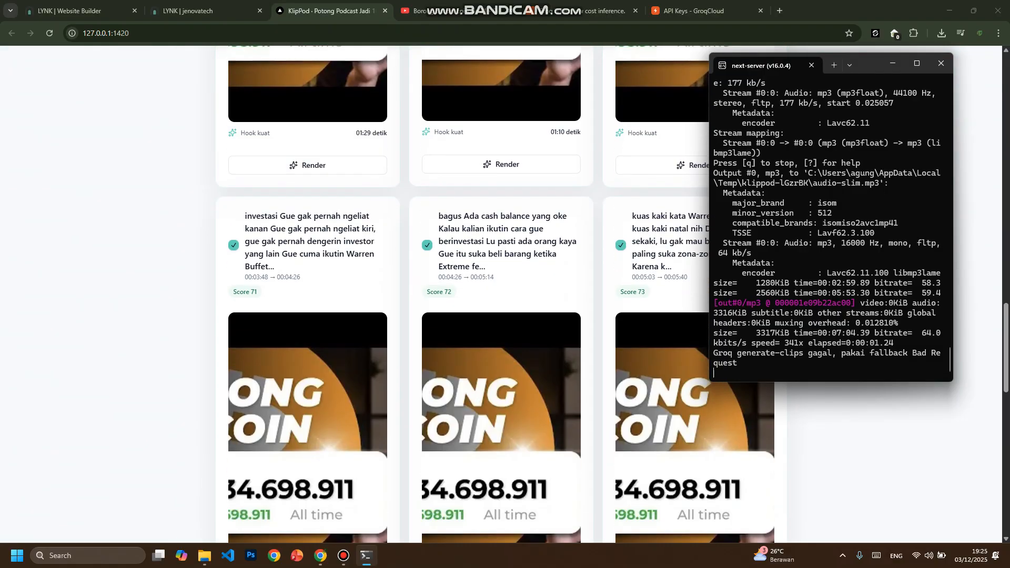
pyautogui.scroll(-12, 494, 292)
pyautogui.scroll(19, 494, 292)
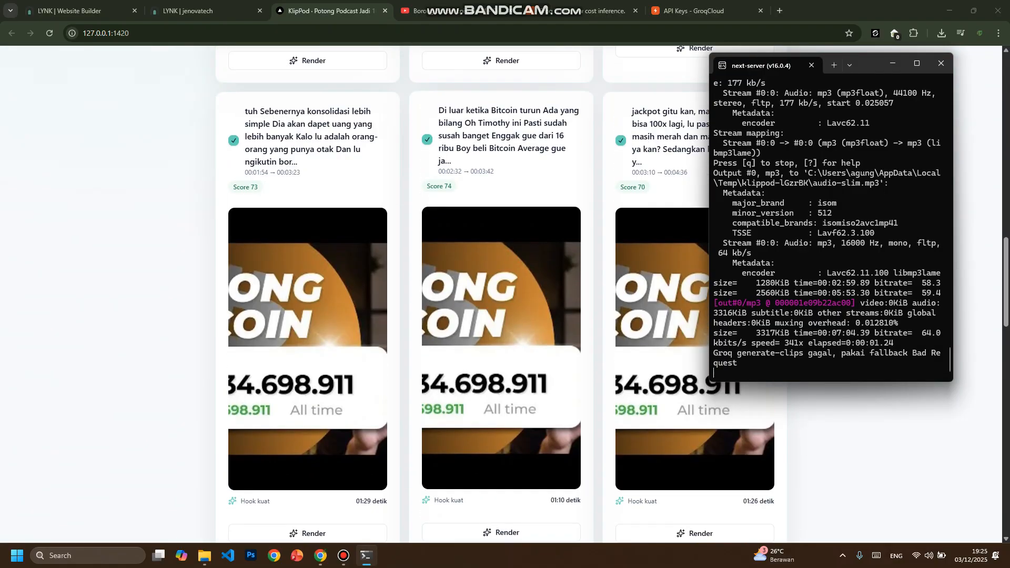
pyautogui.scroll(19, 494, 292)
pyautogui.scroll(-5, 494, 292)
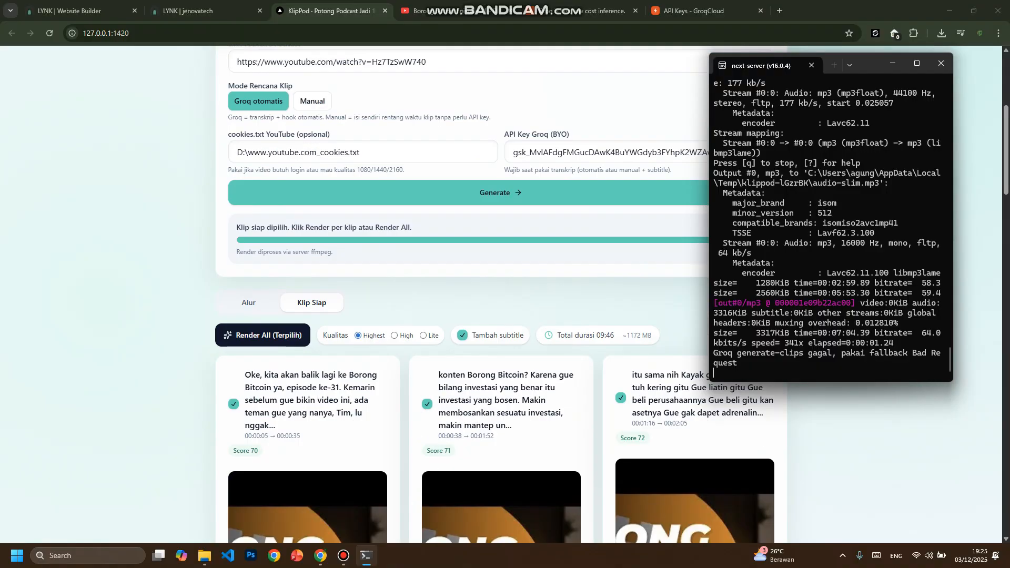
pyautogui.scroll(-5, 495, 292)
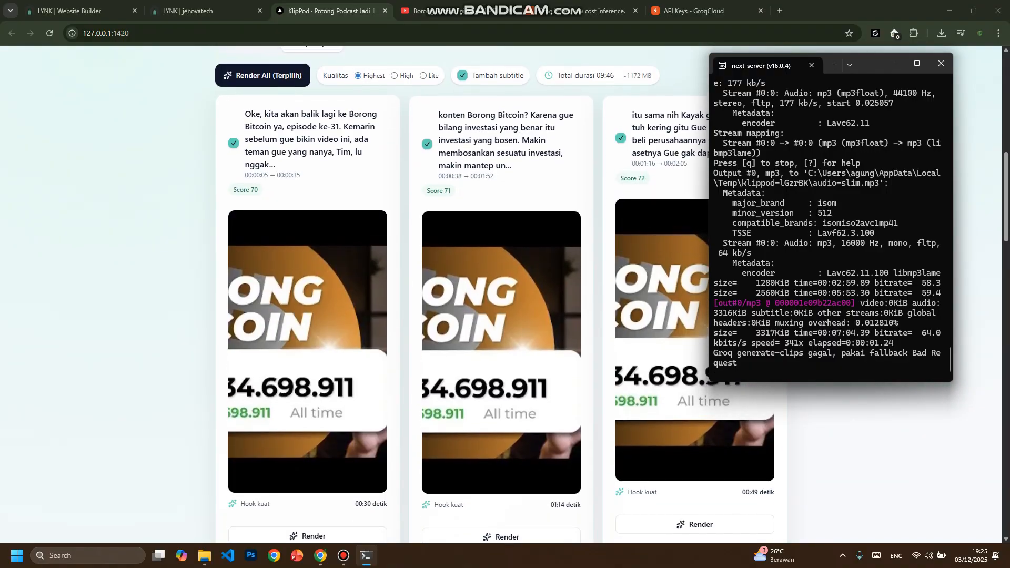
pyautogui.scroll(2, 494, 292)
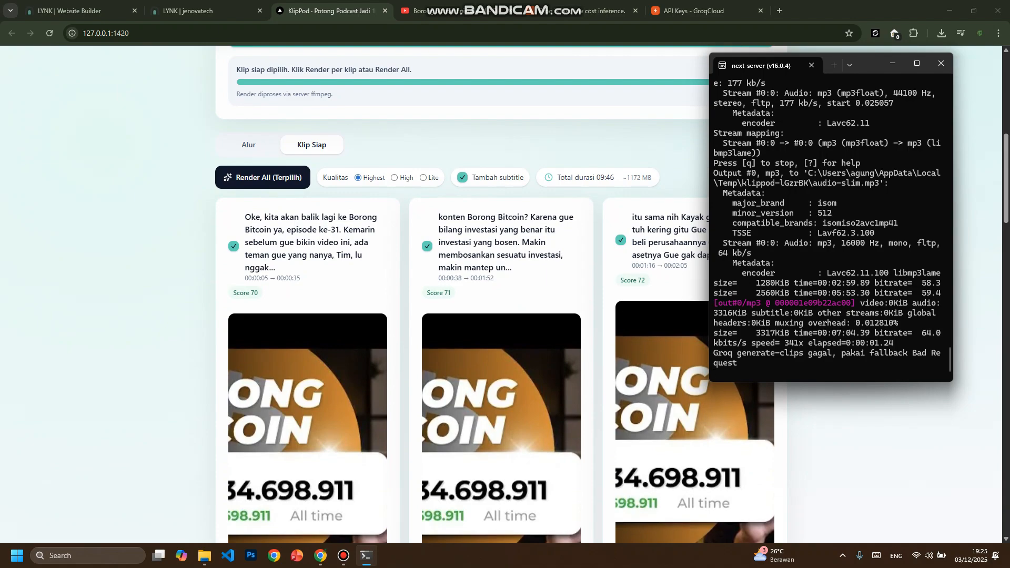
# - Highlight the clips' total duration and estimated size, and try the High quality option before returning to Highest
pyautogui.scroll(1, 494, 292)
pyautogui.moveTo(558, 229); pyautogui.dragTo(604, 230)
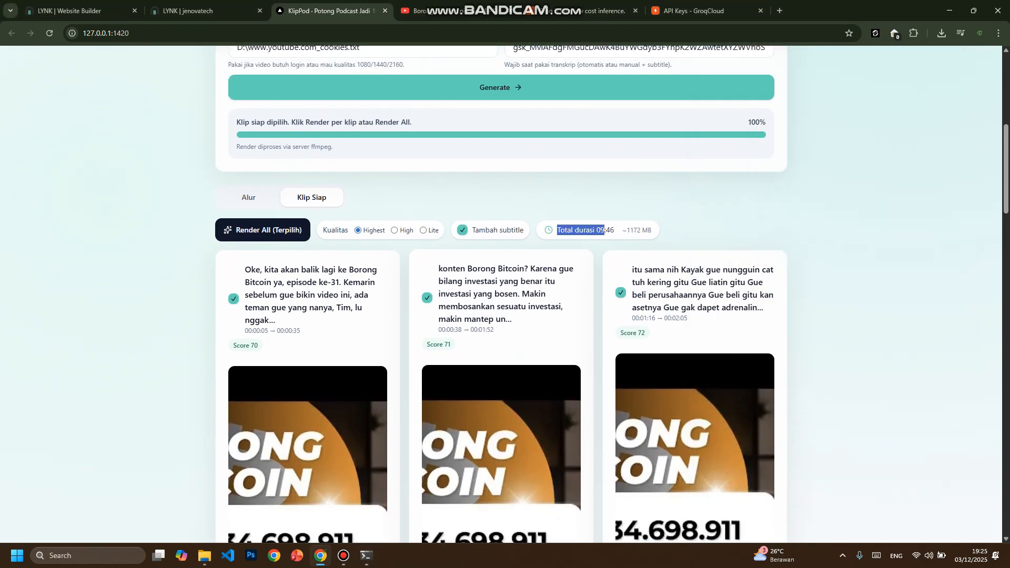
pyautogui.click(836, 252)
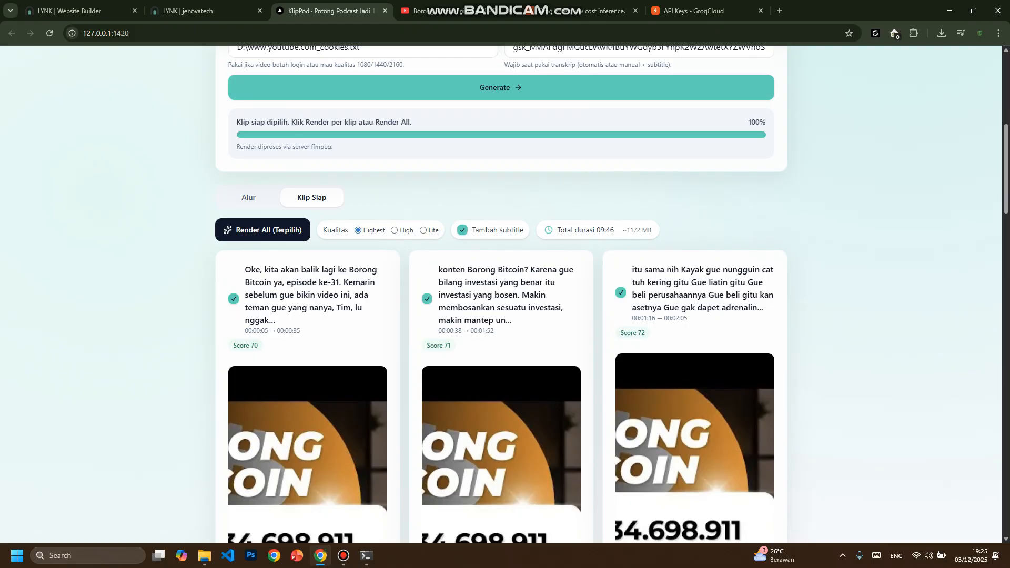
pyautogui.moveTo(627, 230); pyautogui.dragTo(651, 230)
pyautogui.click(394, 231)
pyautogui.click(358, 230)
# - Render the first generated clip, covering 00:00:05 to 00:00:35, and show the next-server terminal to follow the rendering
pyautogui.scroll(-4, 501, 294)
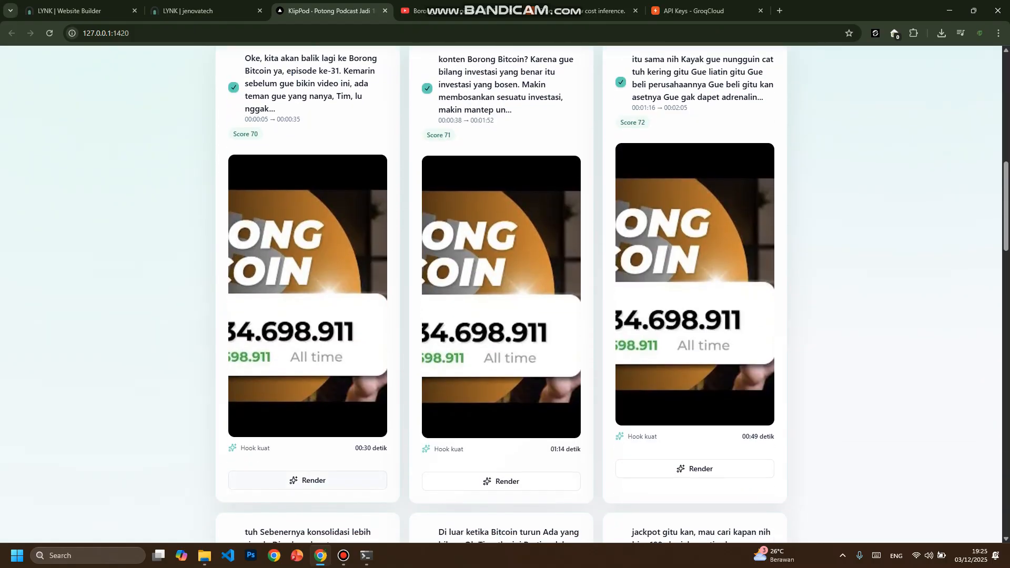
pyautogui.click(308, 480)
pyautogui.click(366, 555)
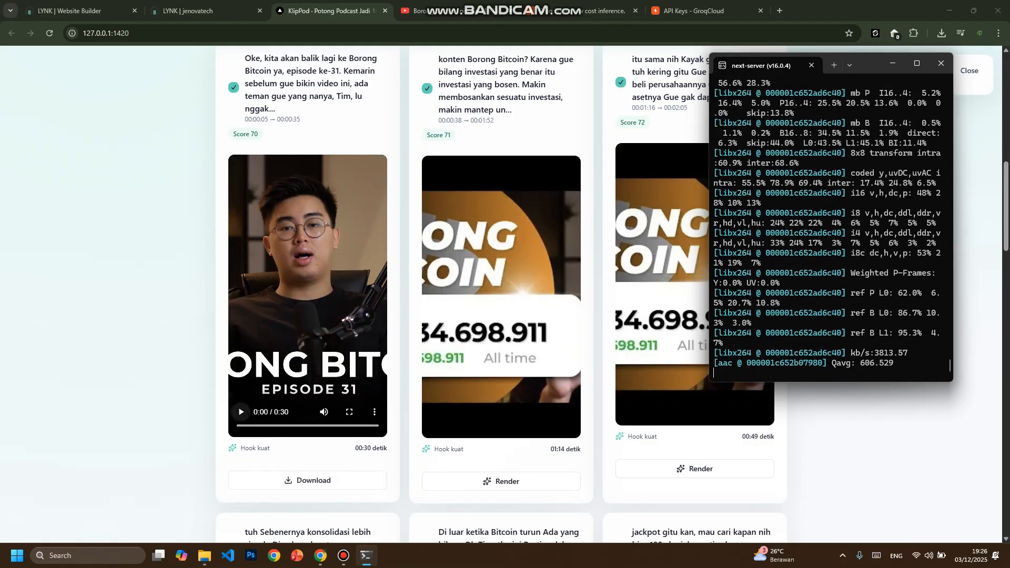
# - Play the first rendered clip with its subtitles and lower the playback volume
pyautogui.click(241, 412)
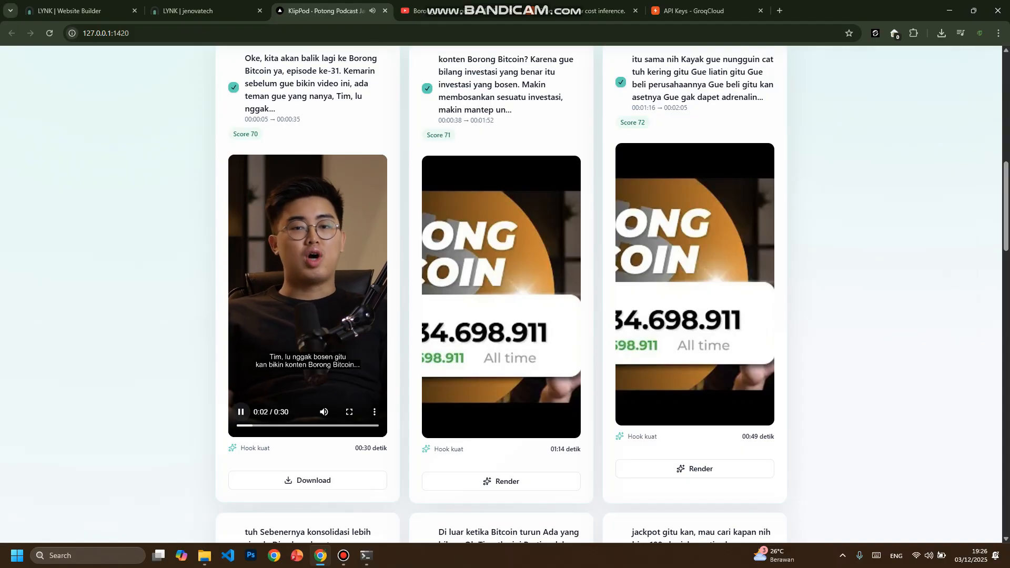
pyautogui.moveTo(324, 412)
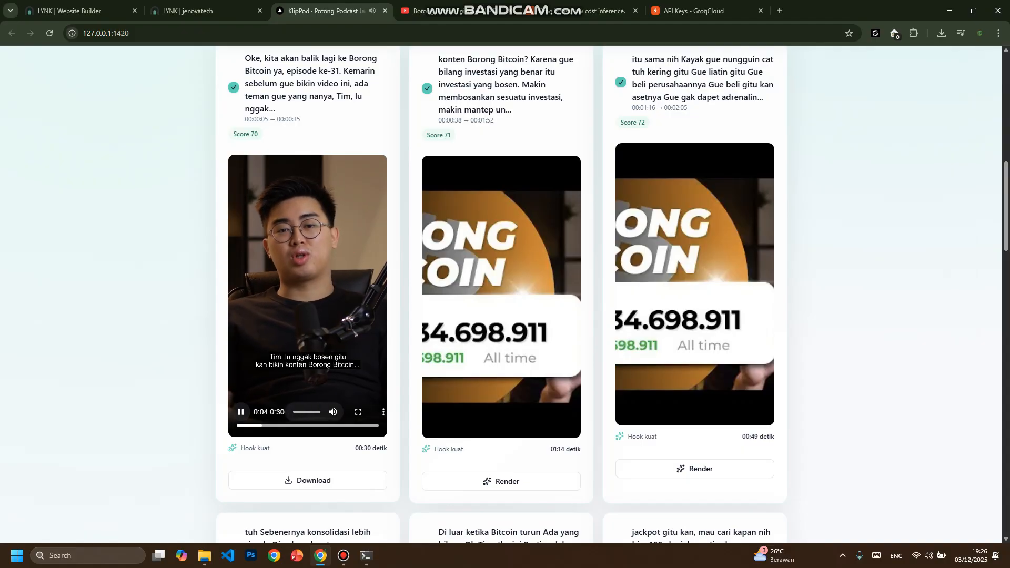
pyautogui.moveTo(313, 412); pyautogui.dragTo(298, 411)
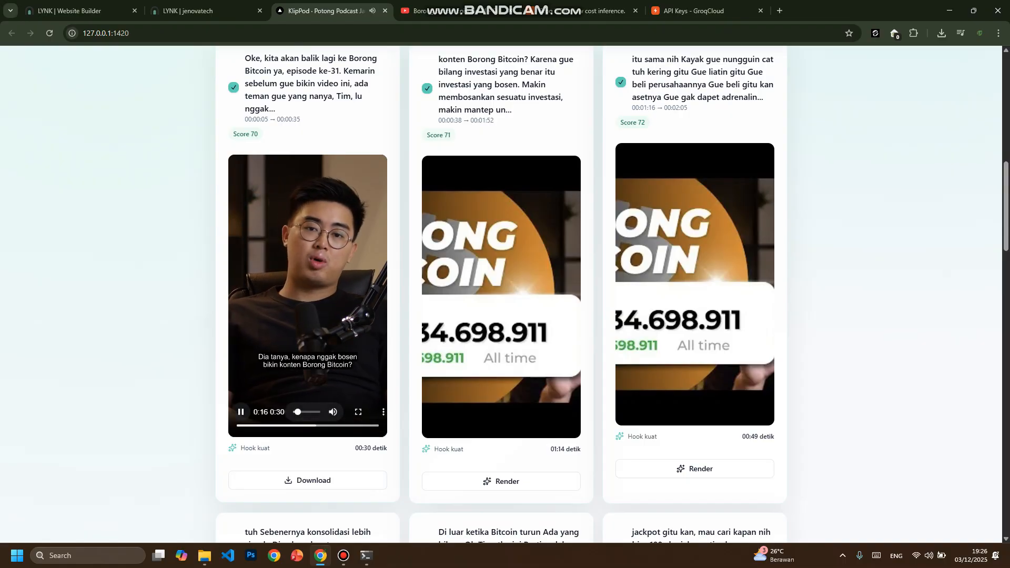
# - Switch Mode Rencana Klip to Manual and generate the three manual clips from the preset time ranges
pyautogui.scroll(4, 500, 295)
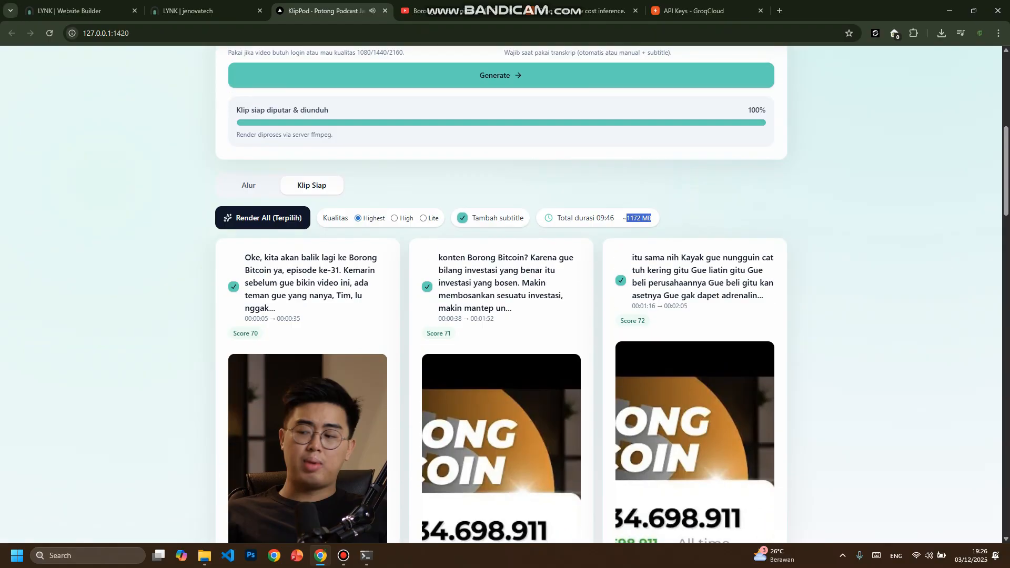
pyautogui.scroll(1, 500, 294)
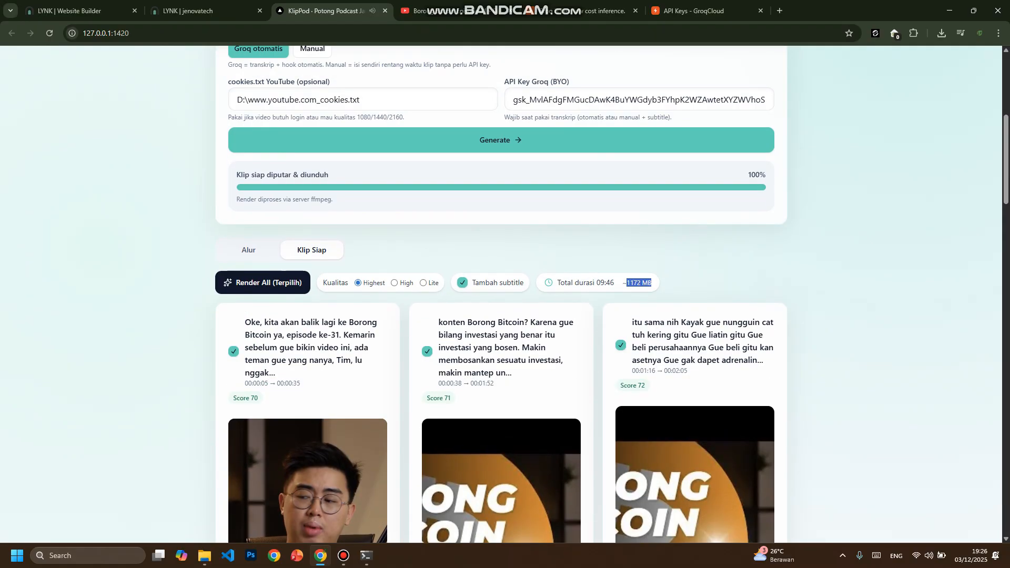
pyautogui.scroll(5, 501, 295)
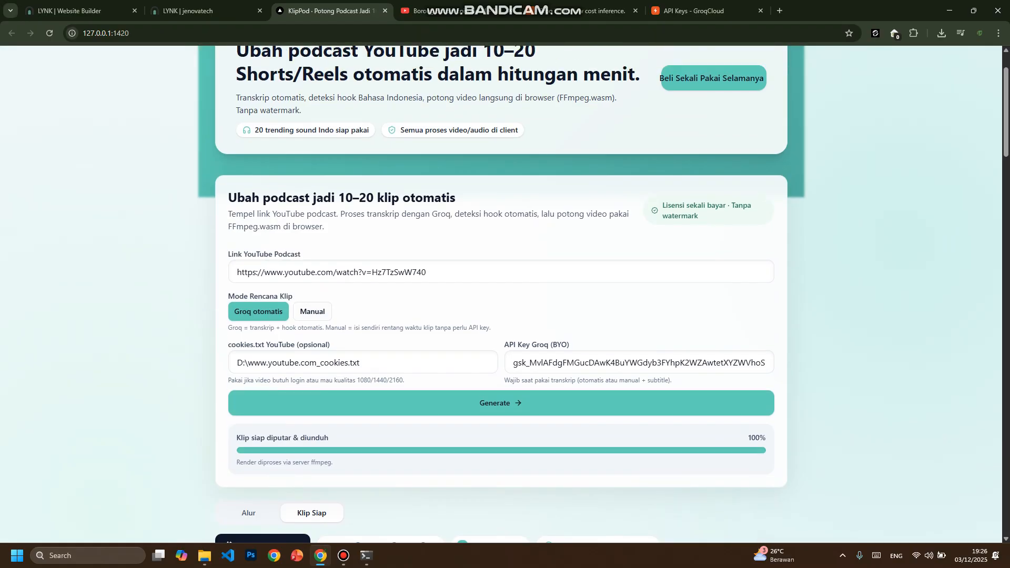
pyautogui.click(312, 311)
pyautogui.scroll(-4, 501, 294)
pyautogui.scroll(-4, 500, 294)
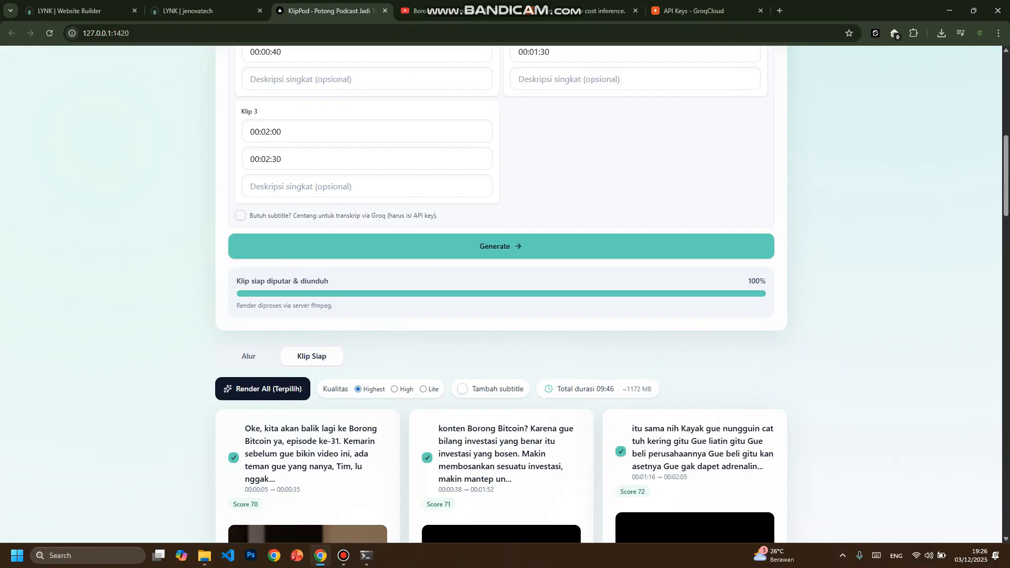
pyautogui.scroll(-4, 501, 295)
pyautogui.scroll(8, 500, 294)
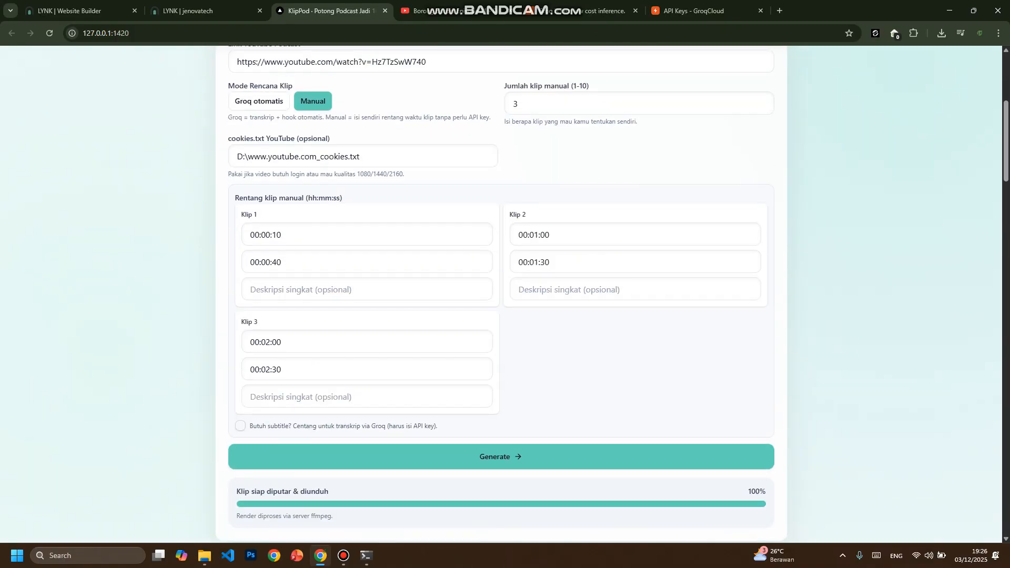
pyautogui.click(501, 456)
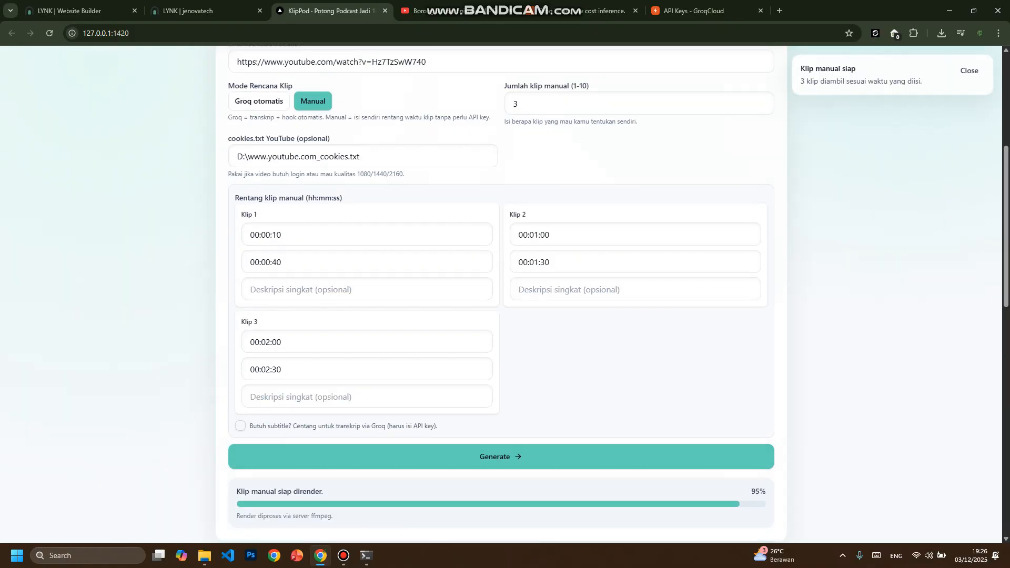
# - Highlight the time ranges of Klip 1 and Klip 2, and compare them with the manual clips under Klip Siap
pyautogui.moveTo(240, 215); pyautogui.dragTo(631, 248)
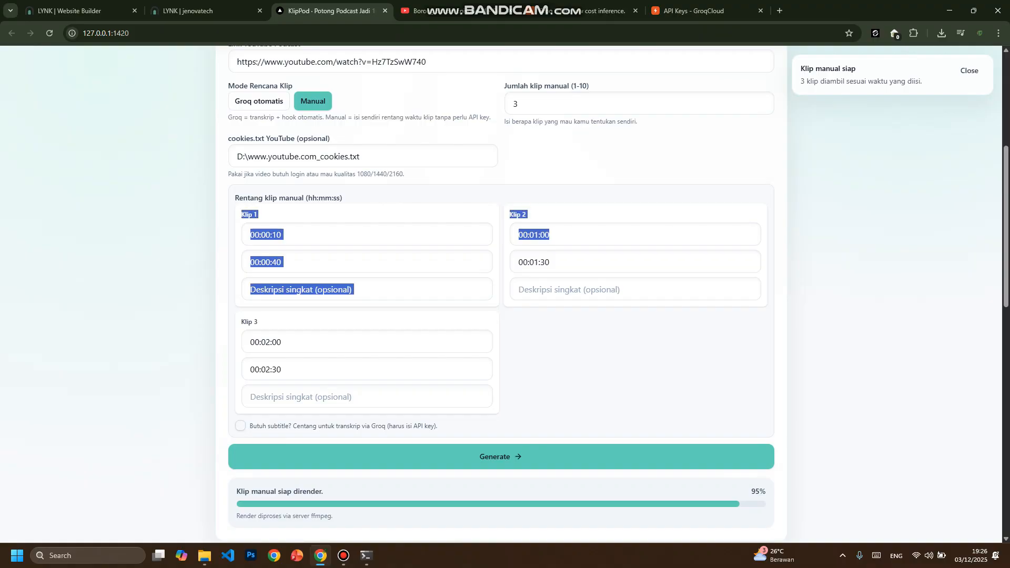
pyautogui.click(631, 358)
pyautogui.scroll(2, 501, 294)
pyautogui.scroll(-3, 500, 294)
pyautogui.scroll(-9, 501, 294)
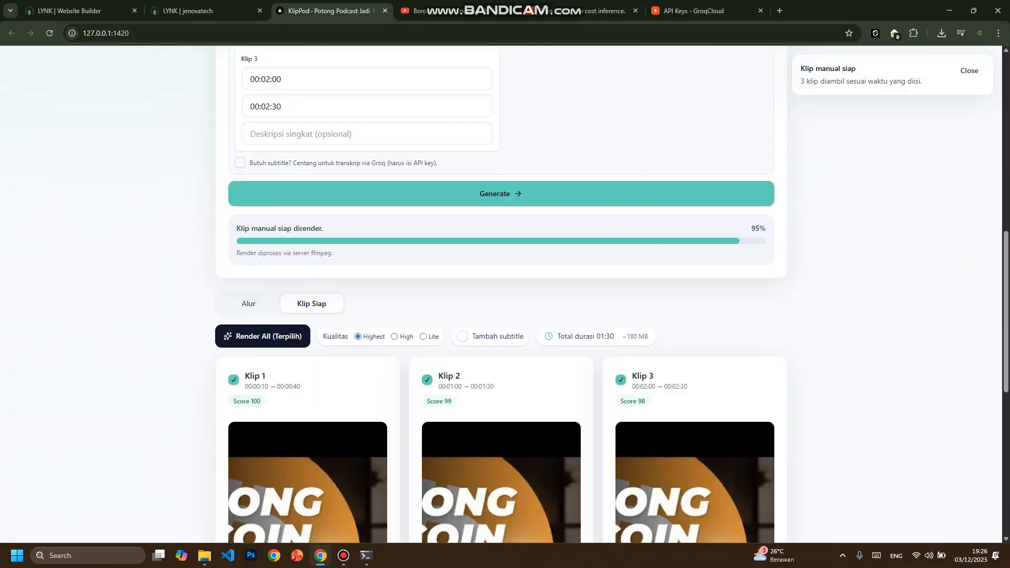
# - Enable Tambah subtitle for the manual clips and highlight the key in the API Key Groq (BYO) field
pyautogui.scroll(2, 501, 295)
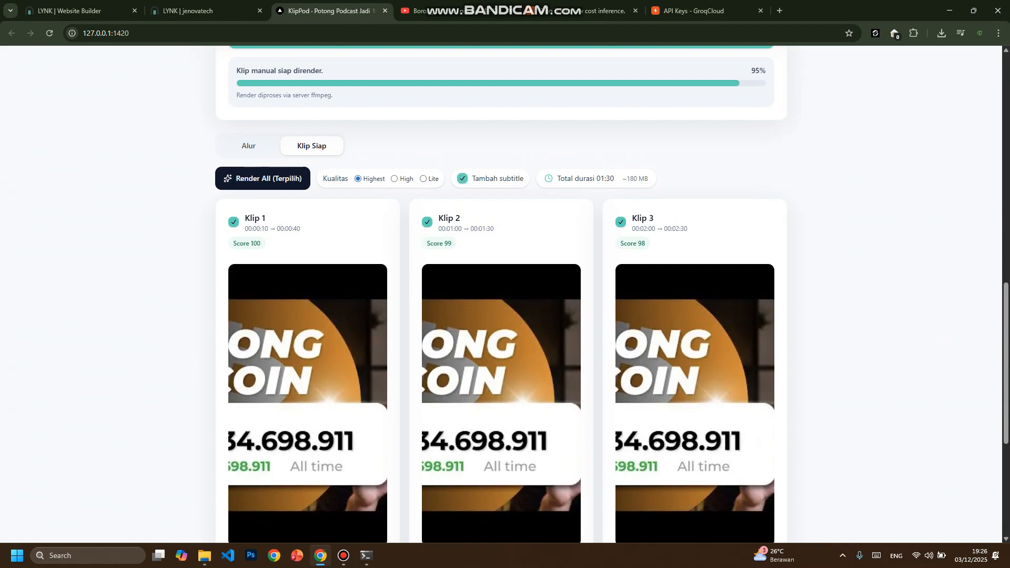
pyautogui.scroll(9, 501, 294)
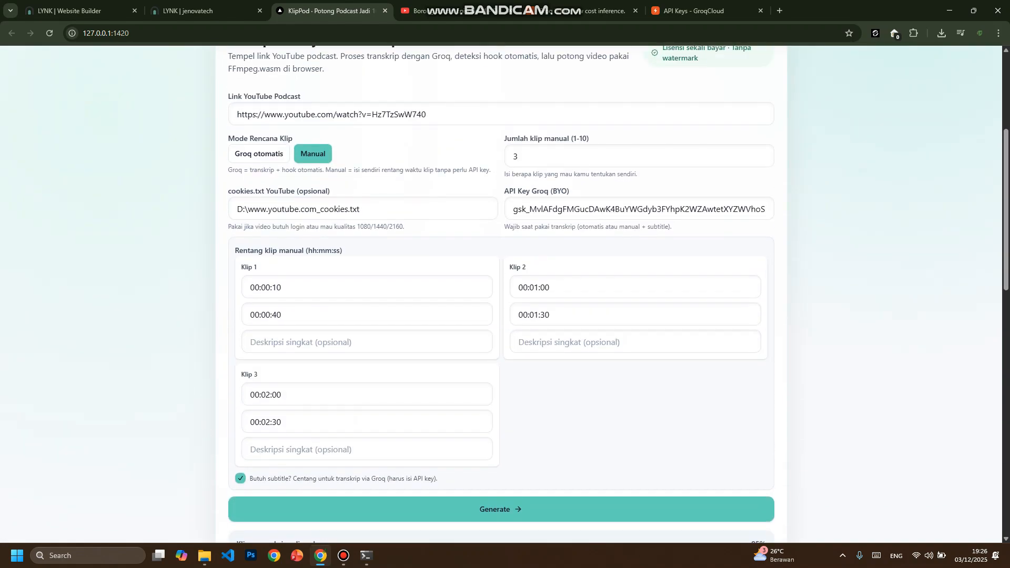
pyautogui.doubleClick(513, 210)
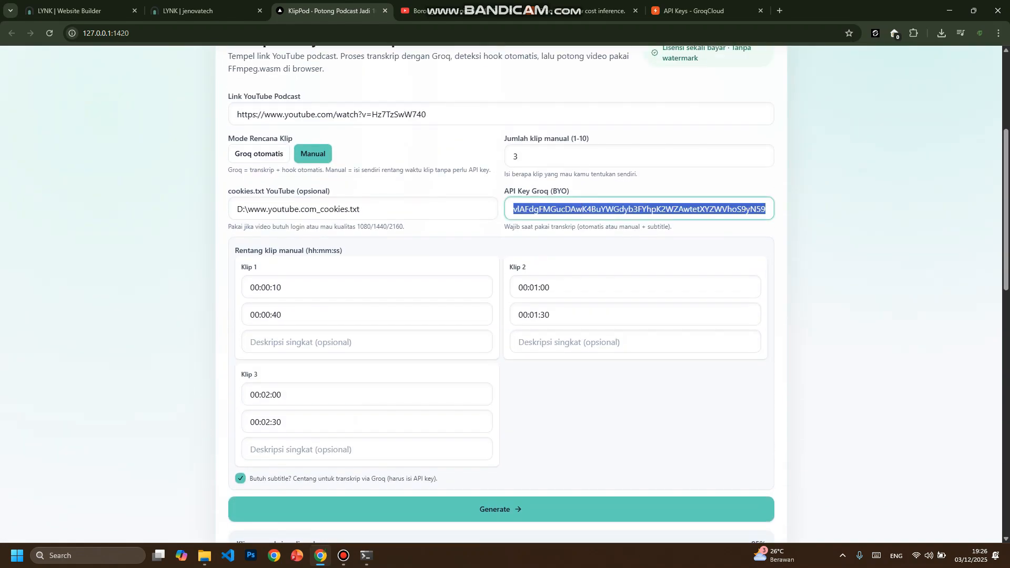
pyautogui.click(513, 209)
pyautogui.moveTo(513, 209); pyautogui.dragTo(765, 210)
# - Render the manual Klip 1, covering 00:00:10 to 00:00:40, with subtitles at Highest quality and check its progress
pyautogui.scroll(-5, 501, 246)
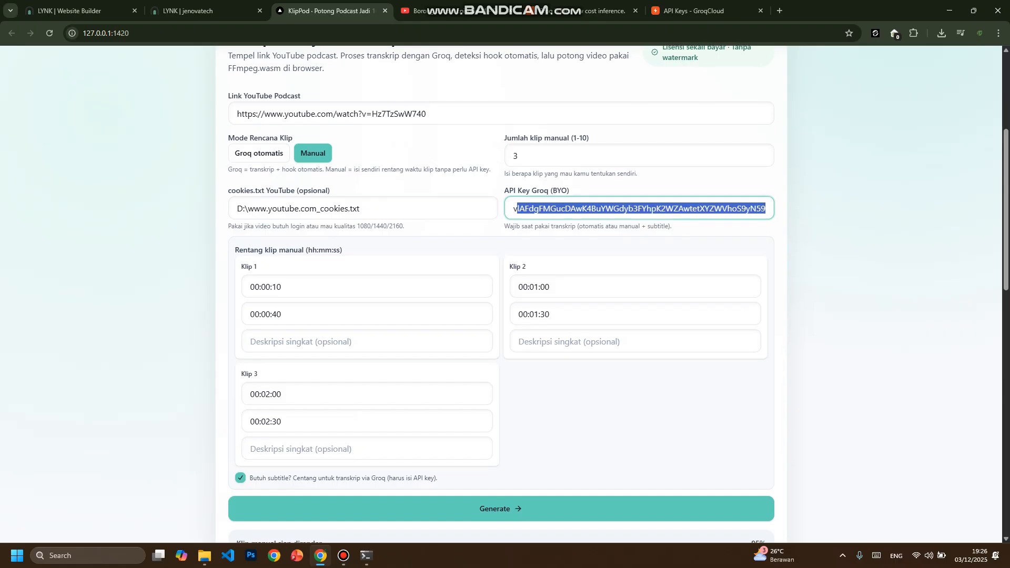
pyautogui.scroll(-6, 500, 295)
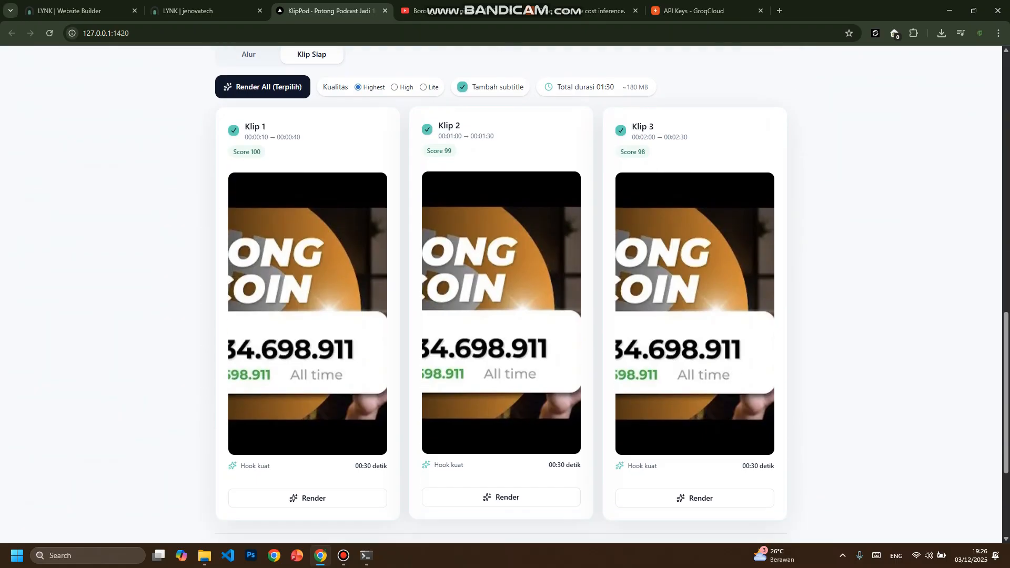
pyautogui.click(308, 483)
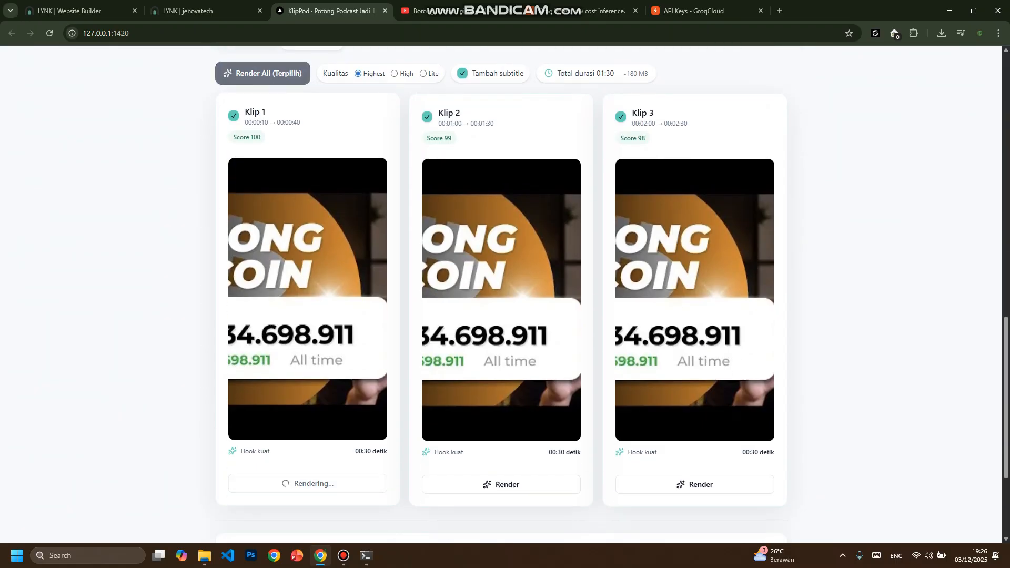
pyautogui.scroll(2, 308, 483)
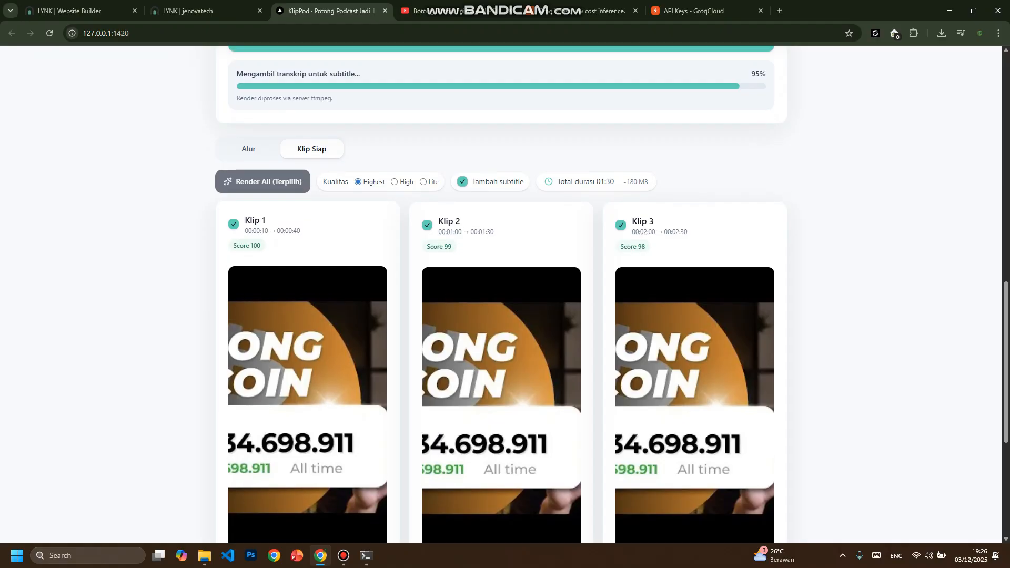
# - Check the Klip 1 render progress, highlight the key in the API Key Groq (BYO) field, and bring up the server terminal
pyautogui.scroll(5, 501, 295)
pyautogui.scroll(-5, 501, 294)
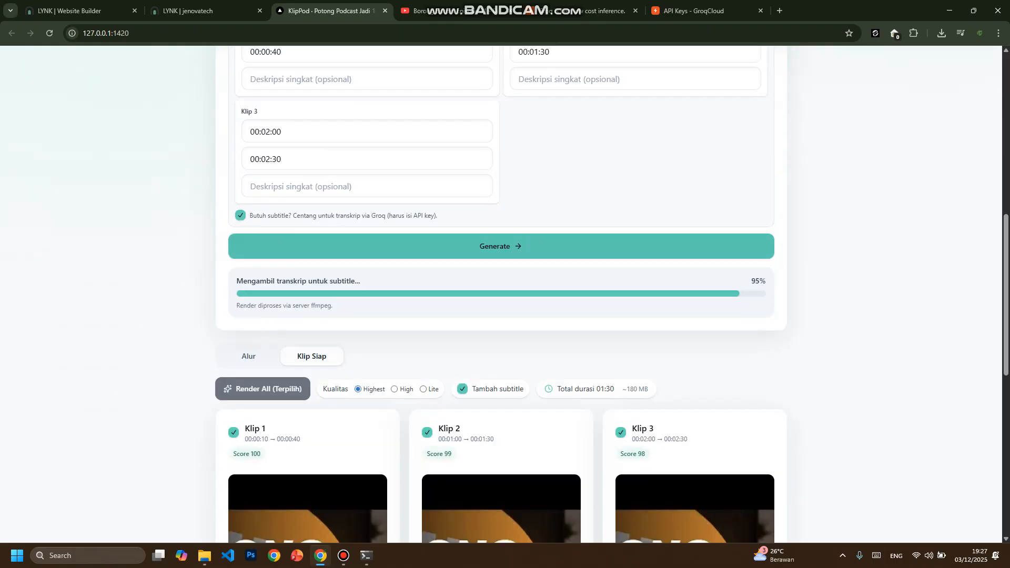
pyautogui.scroll(-3, 501, 295)
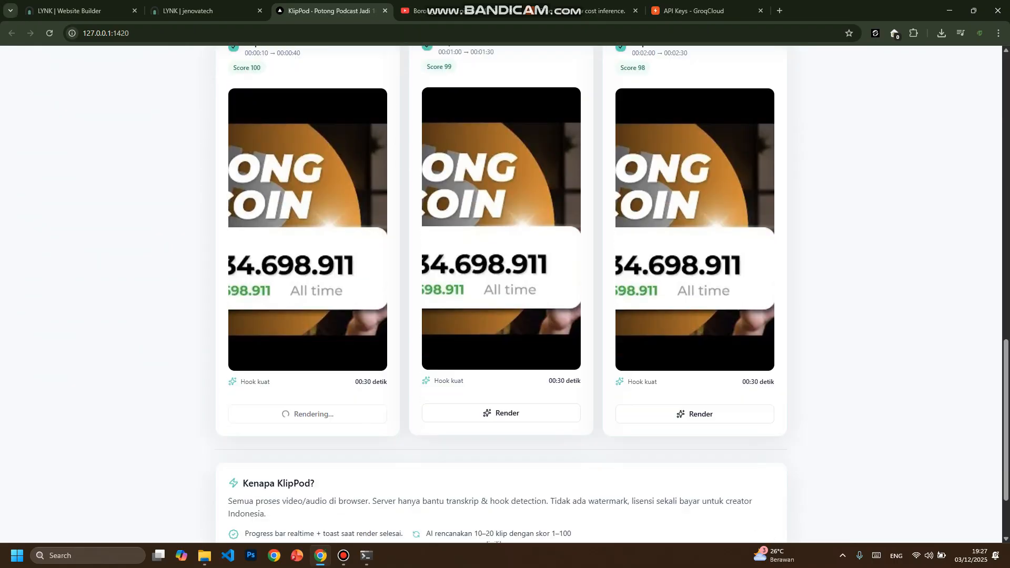
pyautogui.scroll(10, 500, 294)
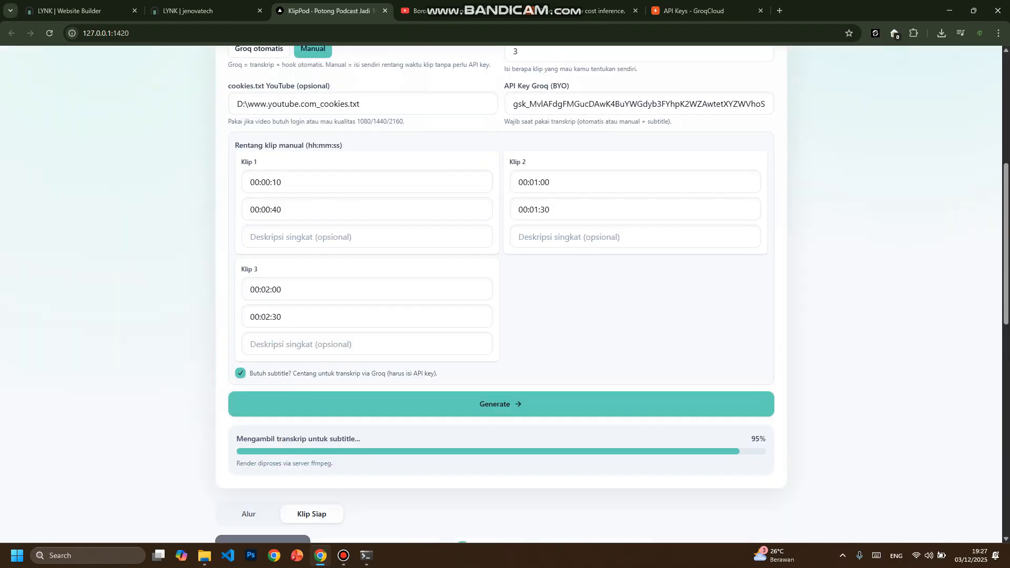
pyautogui.doubleClick(639, 103)
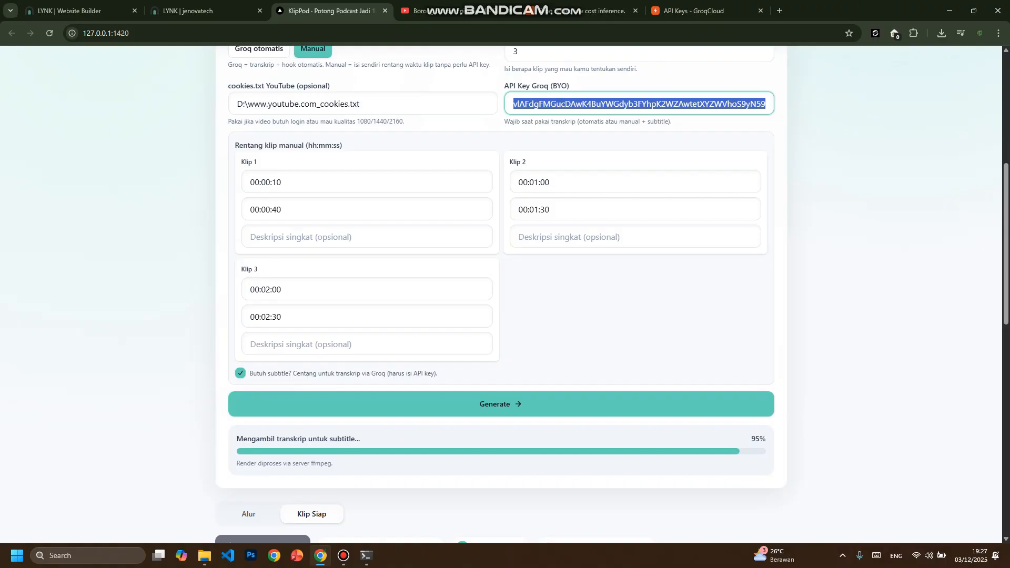
pyautogui.scroll(-9, 500, 294)
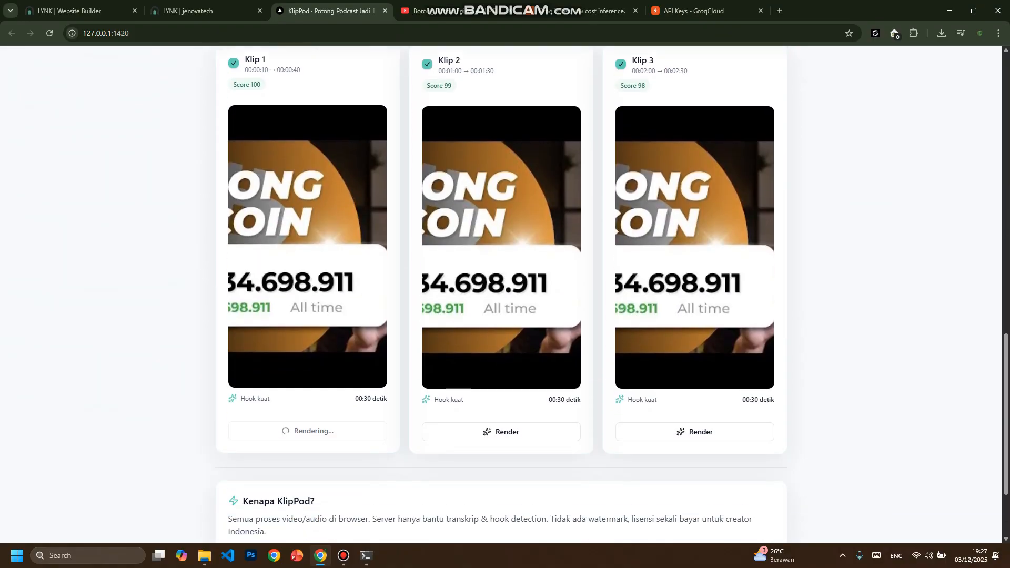
pyautogui.click(366, 555)
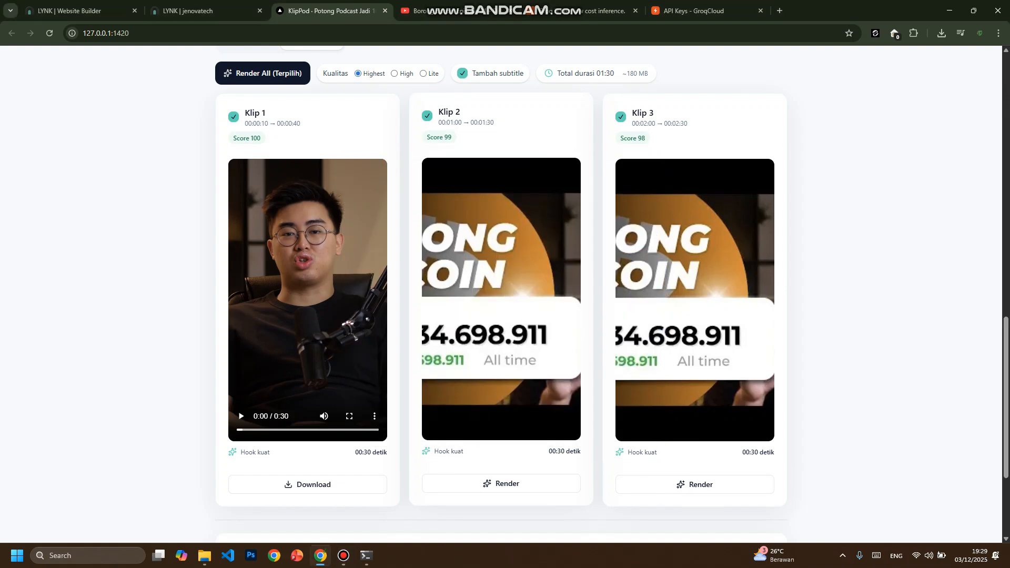
# - Review the rendered Klip 1 under Klip Siap together with the render status and the manual time ranges
pyautogui.scroll(5, 500, 295)
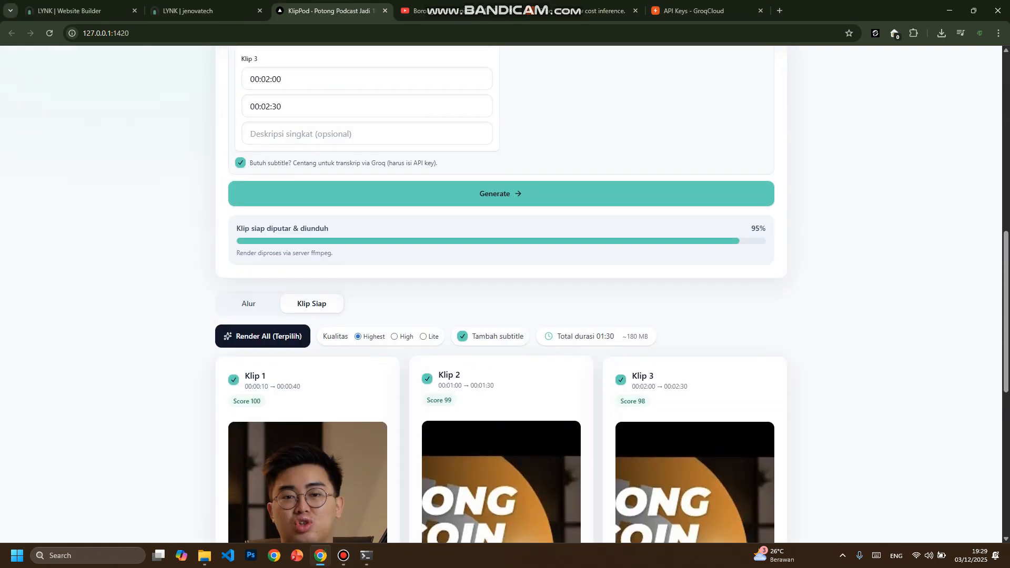
pyautogui.scroll(-4, 500, 294)
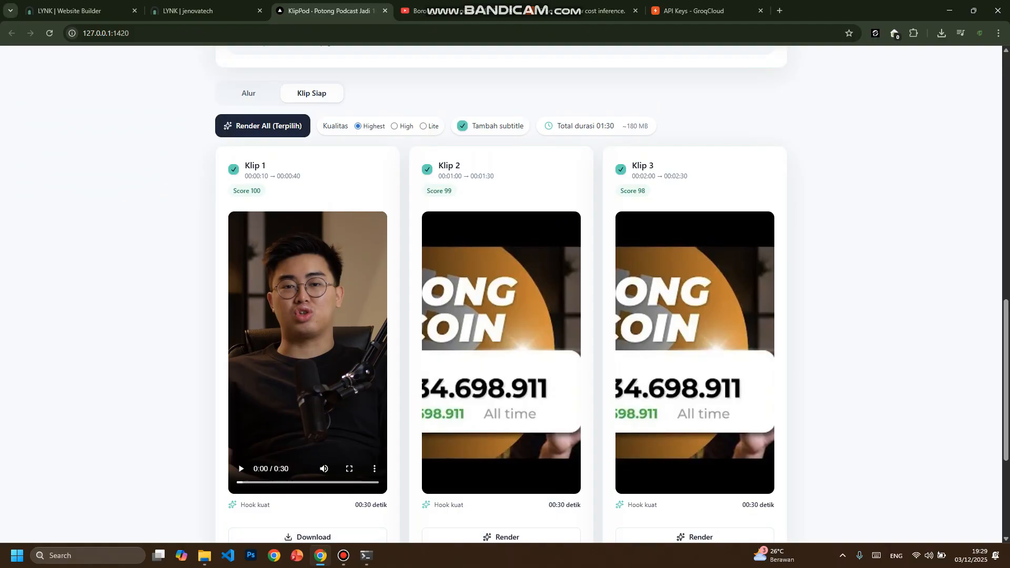
pyautogui.scroll(-1, 611, 295)
pyautogui.scroll(6, 500, 294)
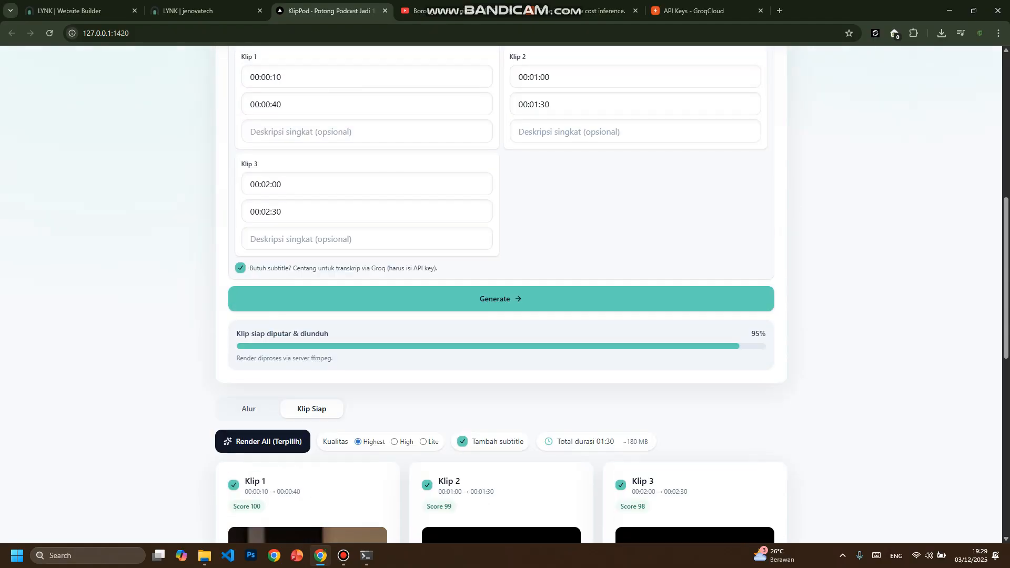
# - Reload the KlipPod page, switch Mode Rencana Klip to Manual, and enable the Butuh subtitle? option
pyautogui.click(49, 33)
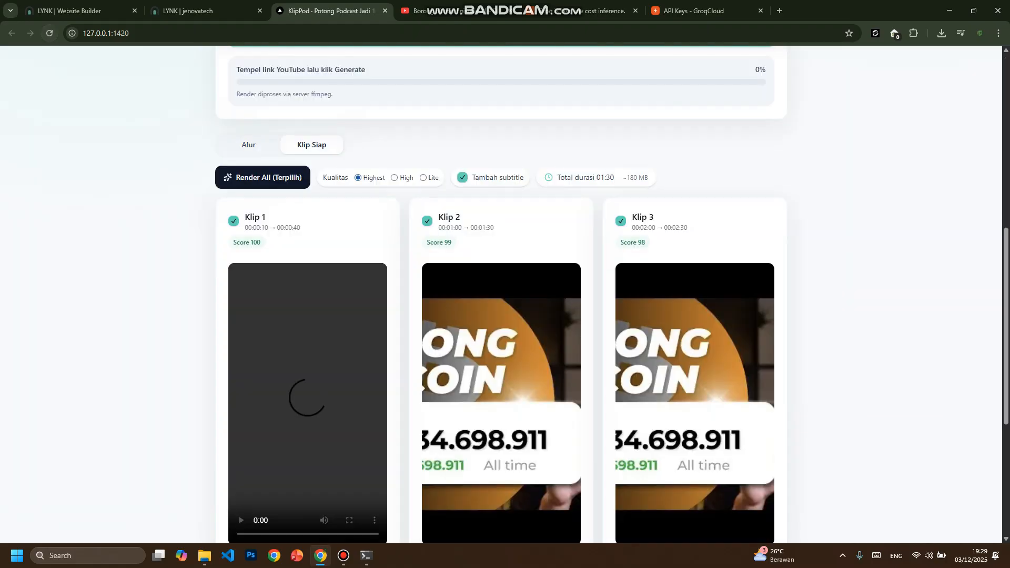
pyautogui.scroll(-5, 501, 295)
pyautogui.scroll(10, 501, 294)
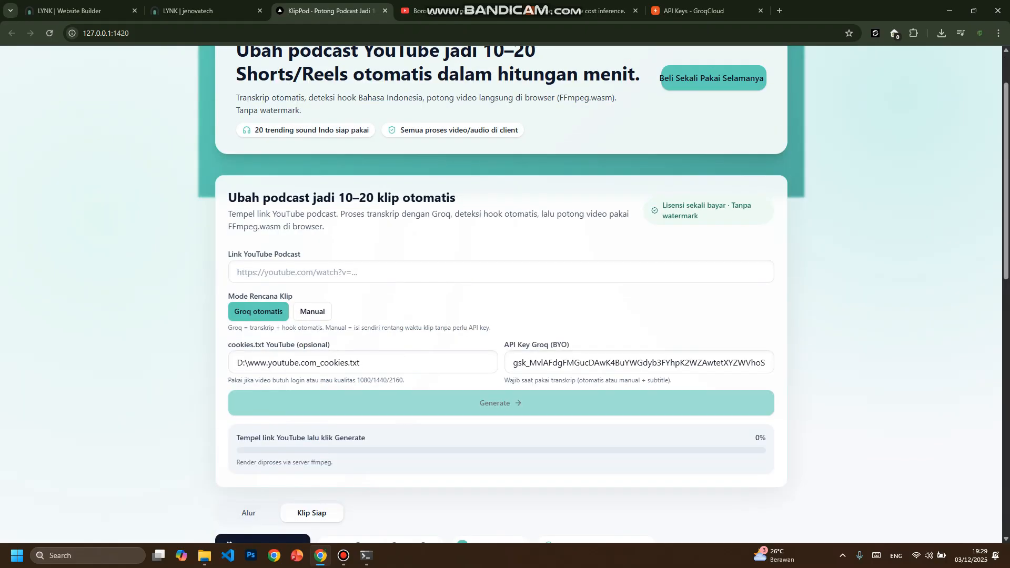
pyautogui.scroll(-3, 501, 295)
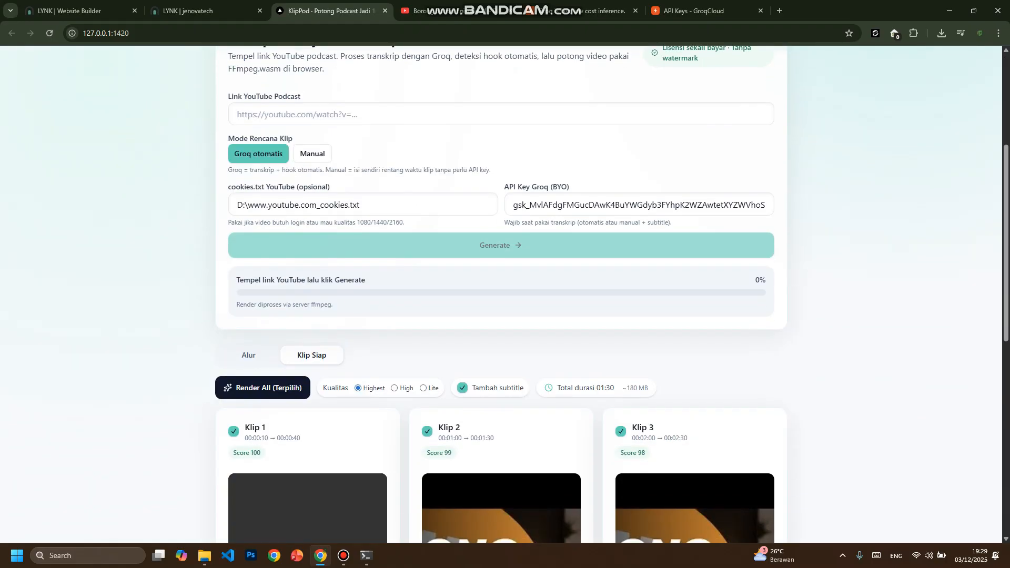
pyautogui.scroll(-1, 500, 295)
pyautogui.click(312, 101)
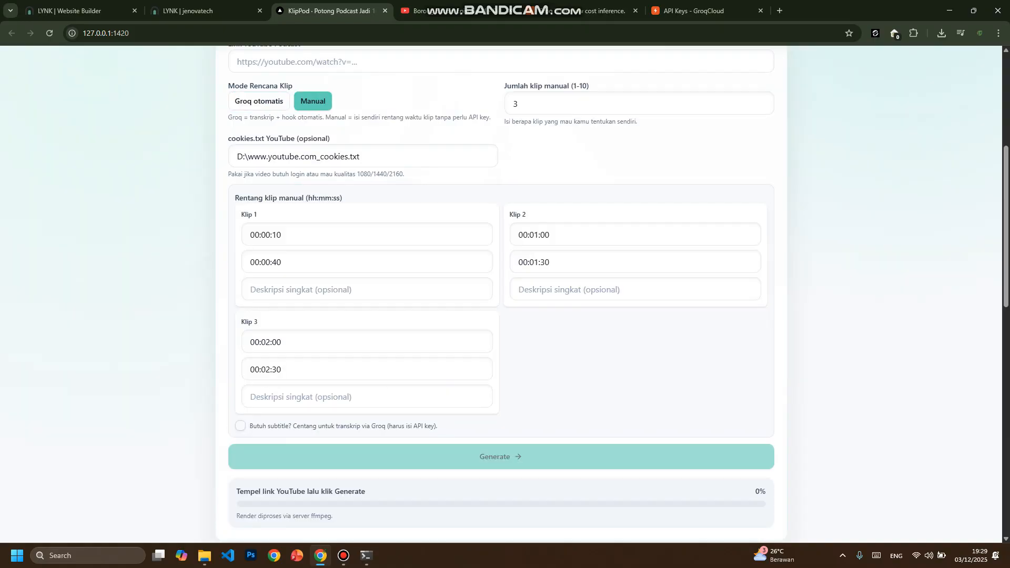
pyautogui.scroll(-4, 501, 295)
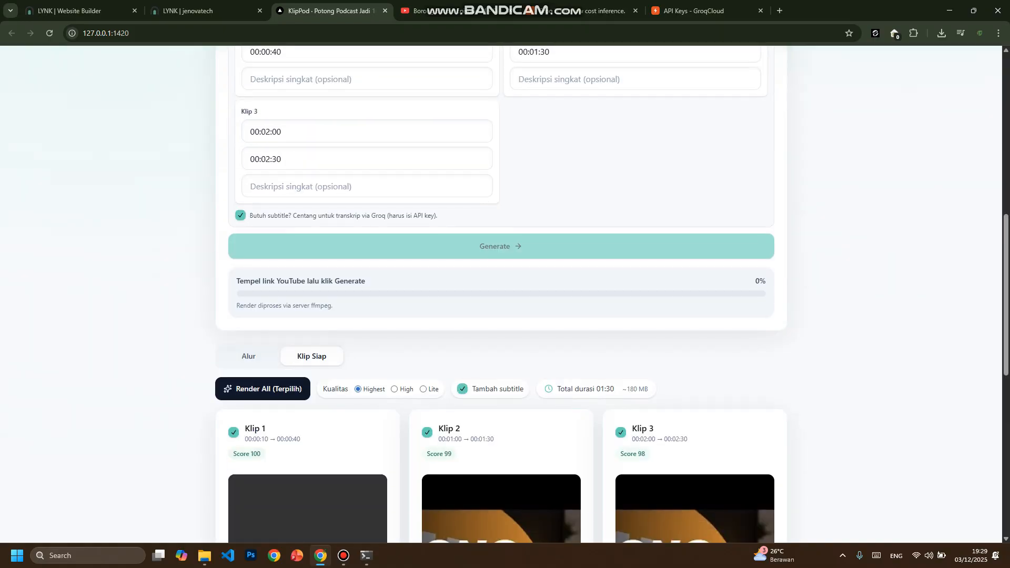
pyautogui.scroll(6, 501, 294)
# - Copy the YouTube address of Borong Bitcoin Episode 31 - Desember 2025 and paste it into KlipPod's Link YouTube Podcast field
pyautogui.click(336, 166)
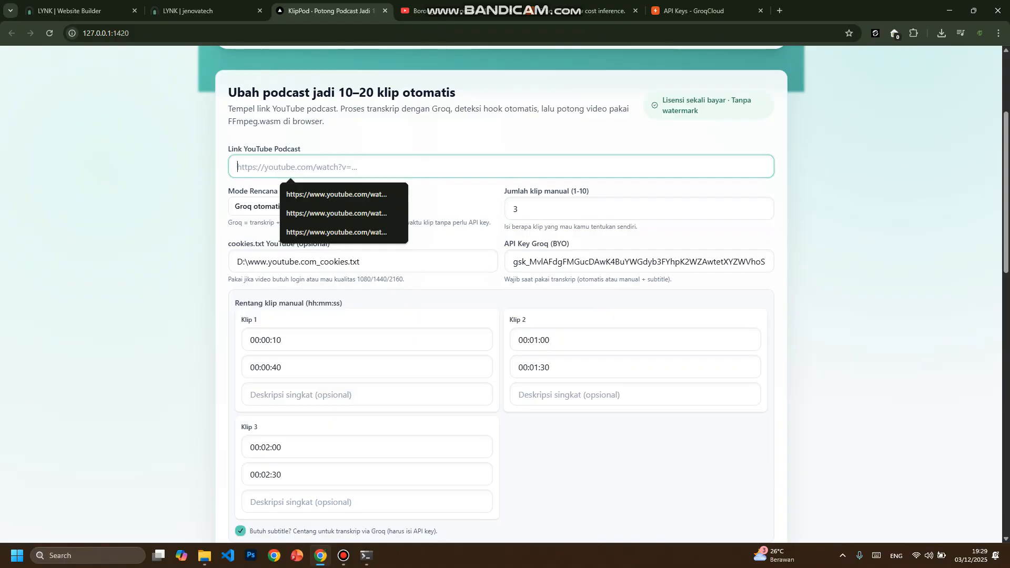
pyautogui.click(452, 11)
pyautogui.click(210, 33)
pyautogui.hotkey('ctrl', 'c')
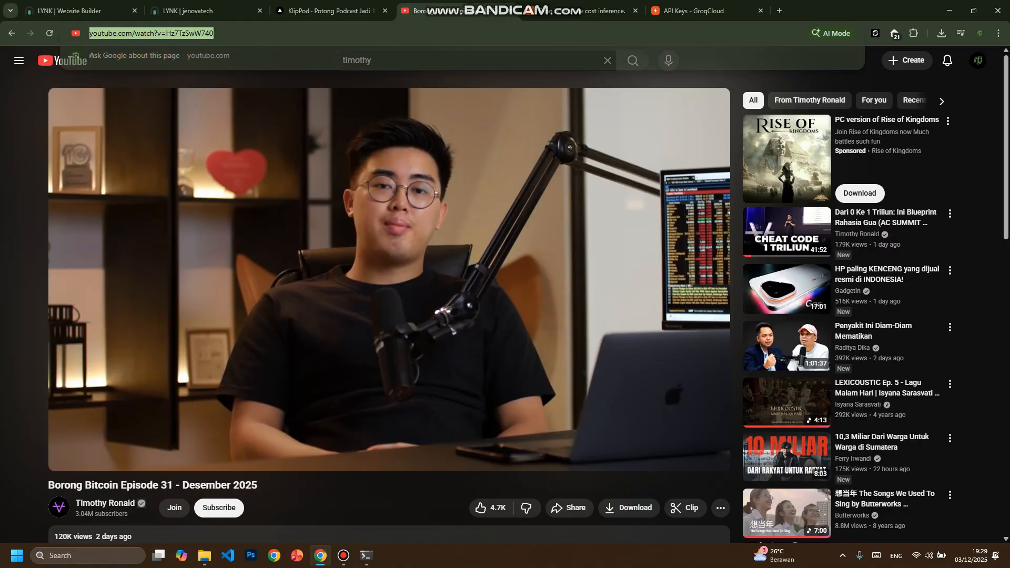
pyautogui.click(331, 10)
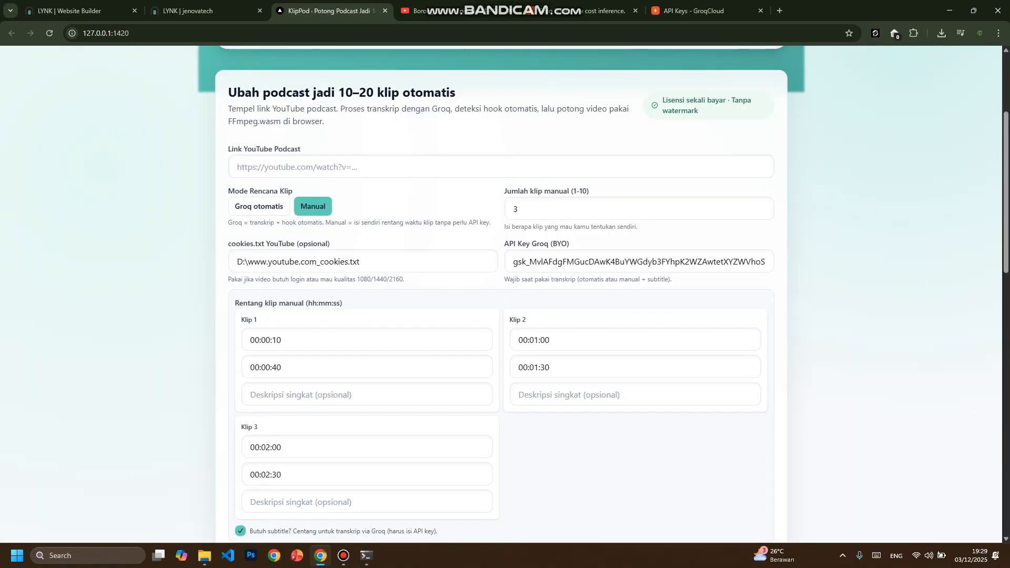
pyautogui.hotkey('ctrl', 'v')
# - Generate the three manual clips with Groq subtitle transcription from the preset time ranges
pyautogui.scroll(-8, 501, 295)
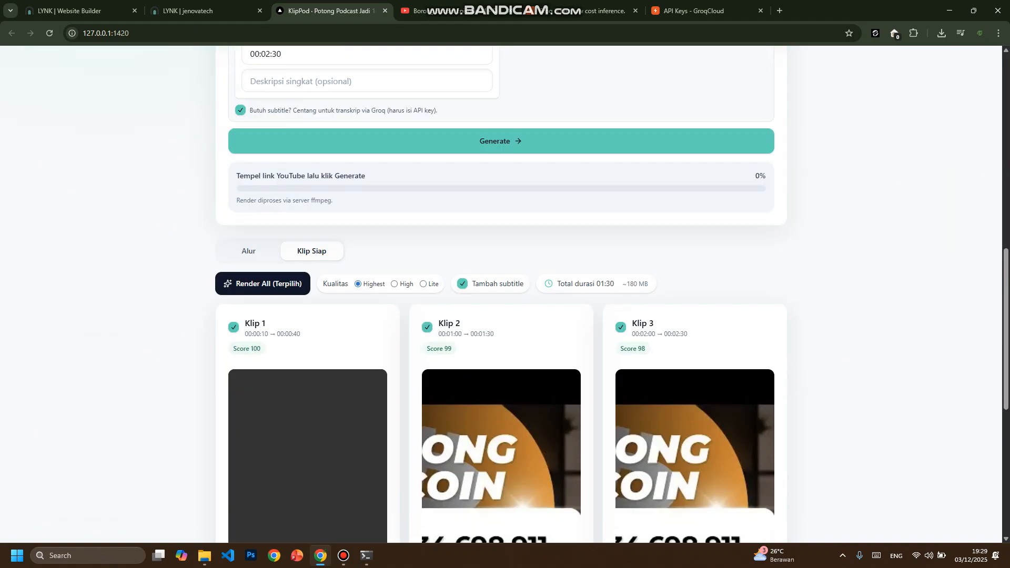
pyautogui.scroll(-3, 501, 294)
pyautogui.scroll(12, 500, 295)
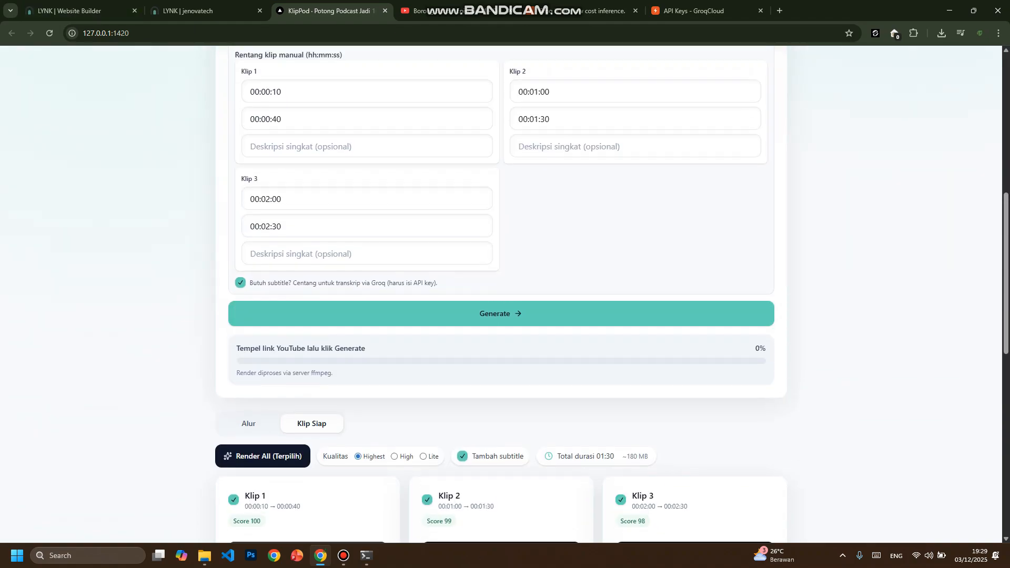
pyautogui.scroll(-6, 501, 294)
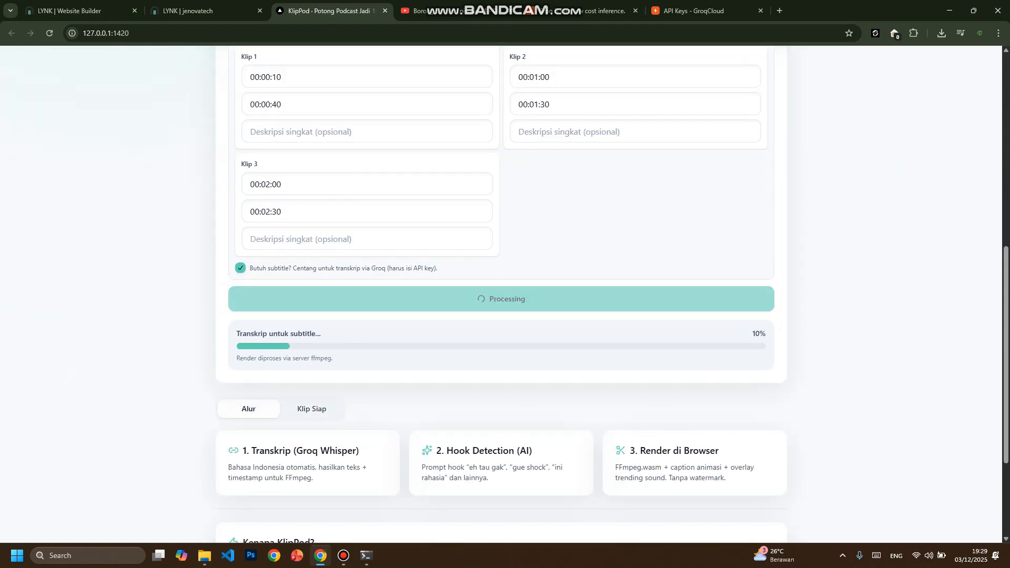
pyautogui.scroll(-5, 501, 295)
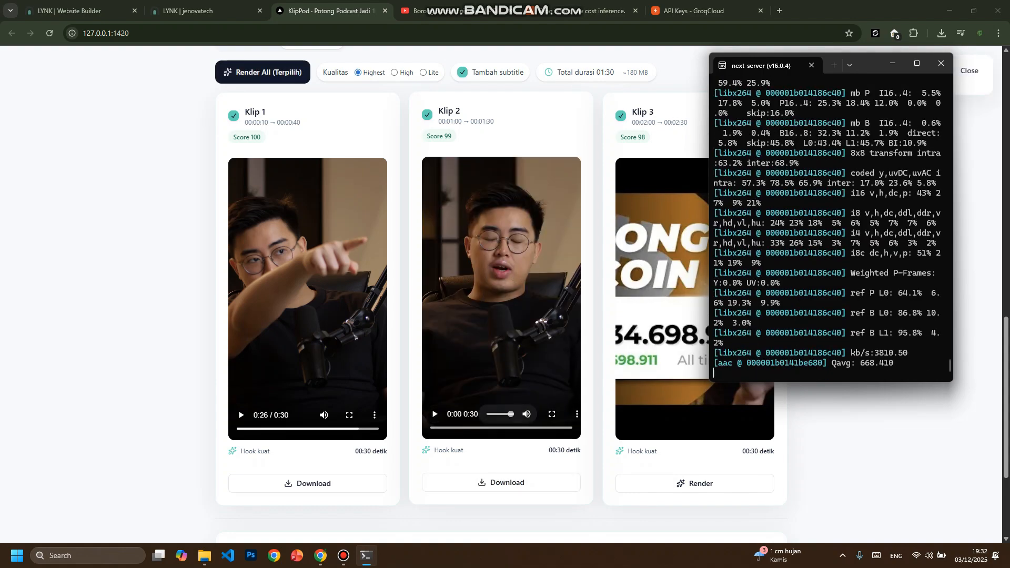
# - Lower the volume of the rendered Klip 2, play it to check its subtitles, and pause it
pyautogui.click(502, 414)
pyautogui.click(434, 414)
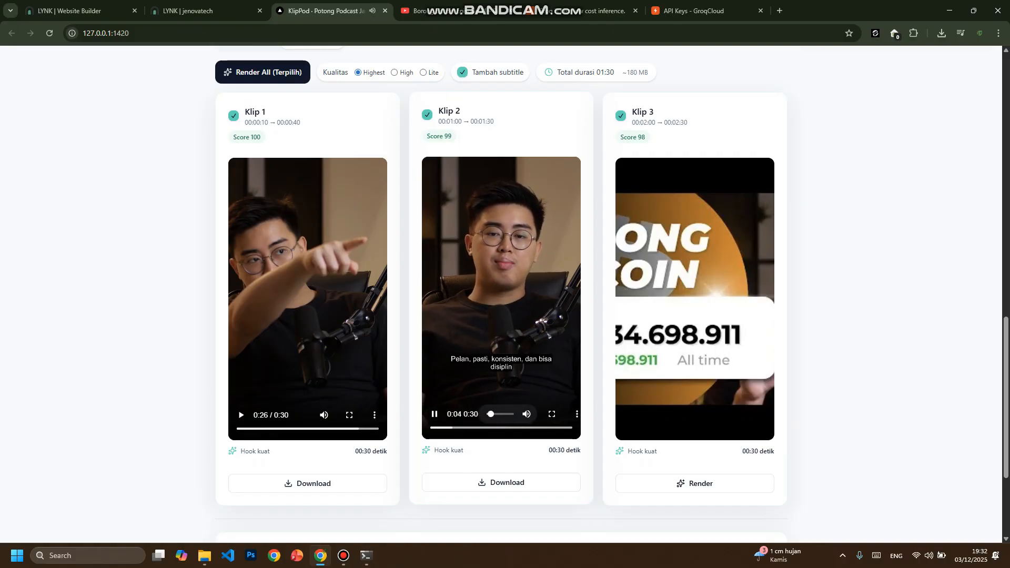
pyautogui.scroll(5, 501, 295)
pyautogui.scroll(-7, 501, 294)
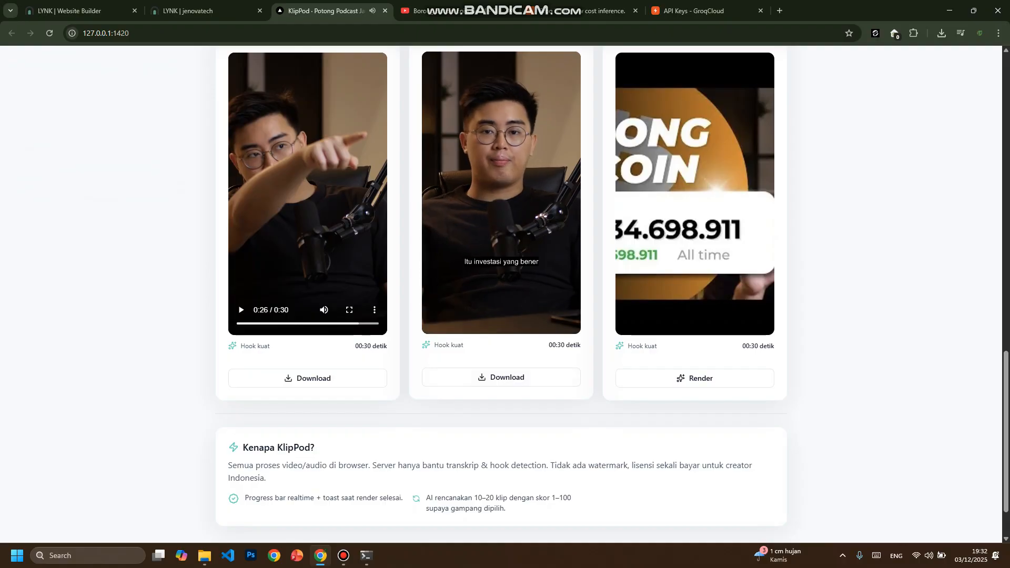
pyautogui.scroll(2, 500, 295)
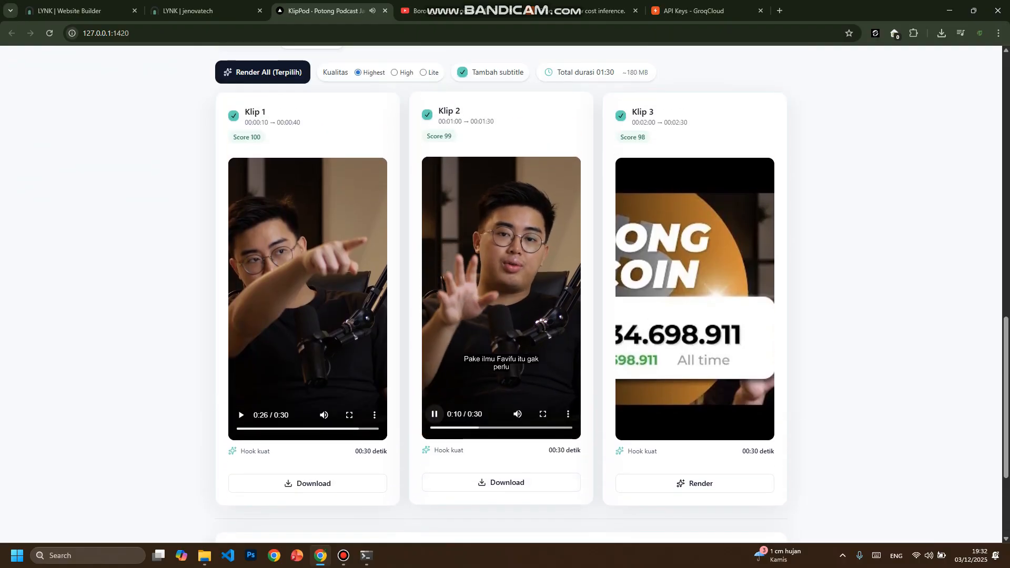
pyautogui.click(434, 415)
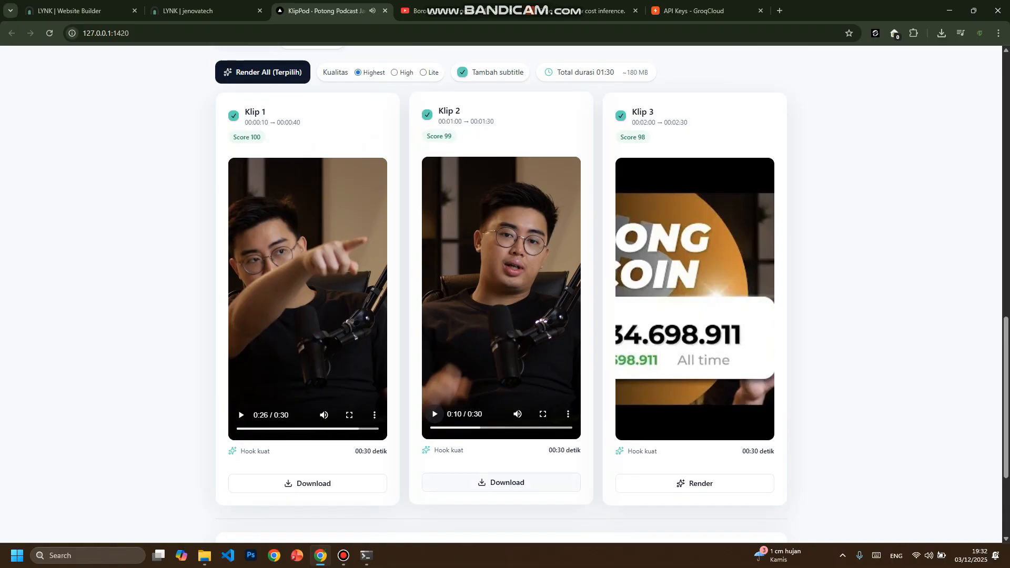
# - Highlight KlipPod's headline and description, and review the manual time ranges and the clips under Klip Siap
pyautogui.scroll(12, 500, 295)
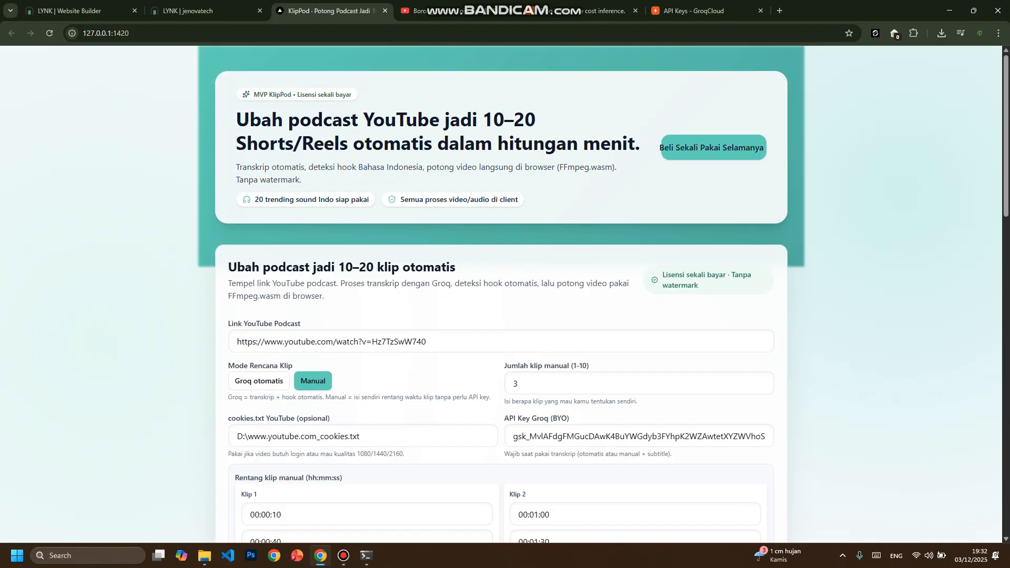
pyautogui.moveTo(236, 119); pyautogui.dragTo(620, 178)
pyautogui.click(619, 180)
pyautogui.scroll(-11, 499, 294)
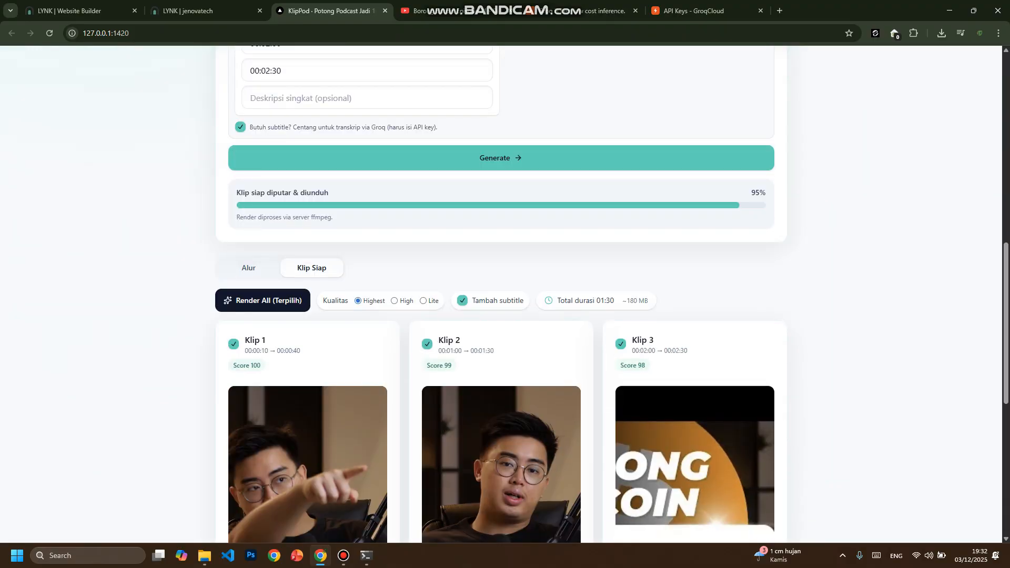
pyautogui.scroll(-3, 500, 294)
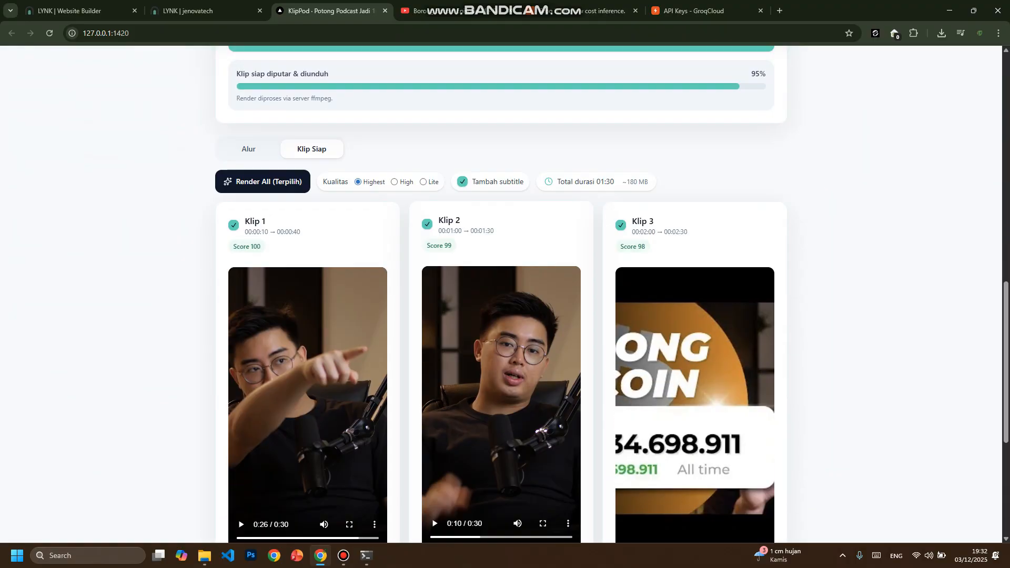
pyautogui.scroll(10, 499, 295)
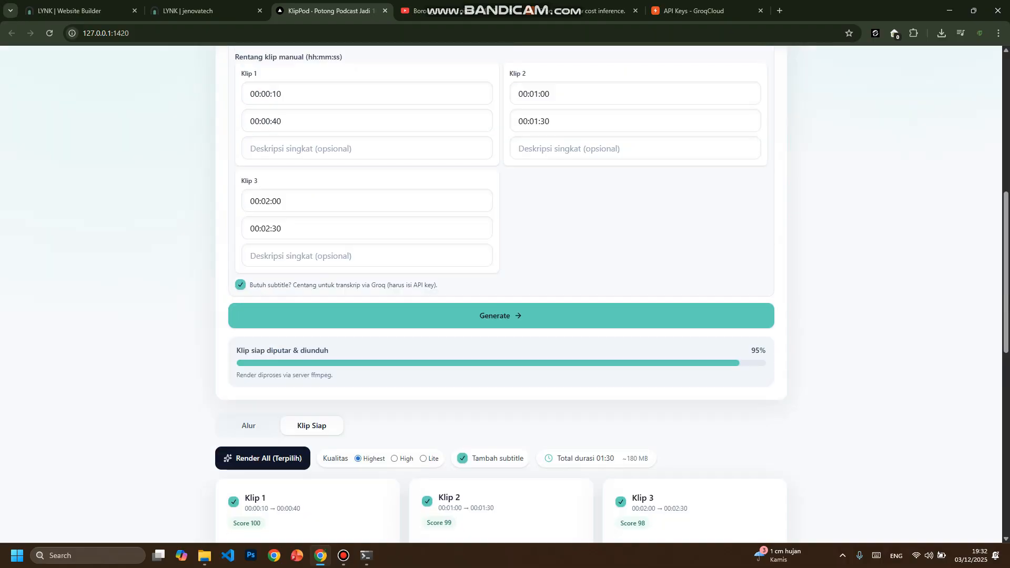
# - Switch to the KlipPod product page on LYNK and highlight its title and the IDR 49,000 price
pyautogui.click(202, 10)
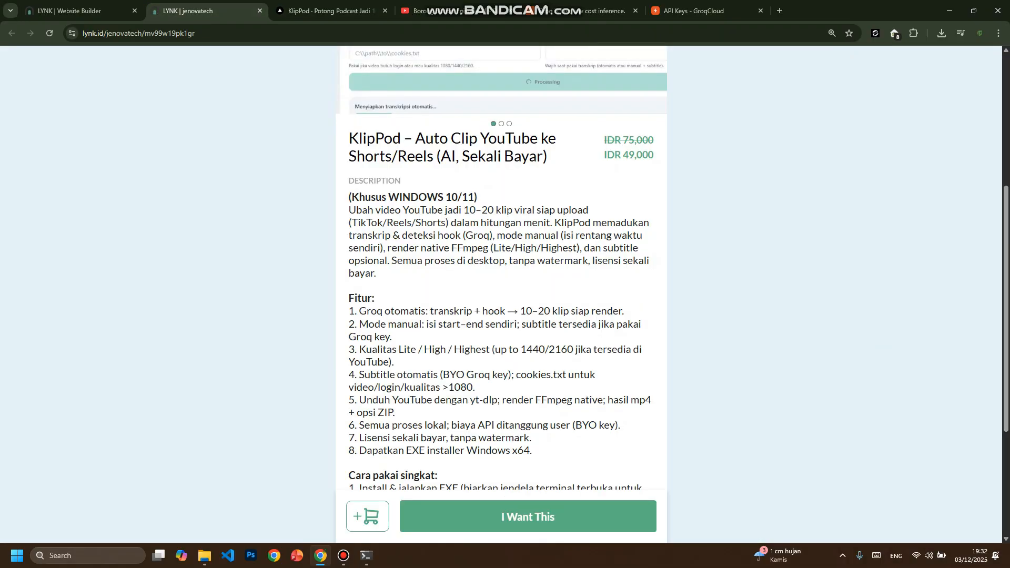
pyautogui.scroll(5, 501, 294)
pyautogui.scroll(-2, 501, 294)
pyautogui.scroll(-1, 501, 295)
pyautogui.moveTo(606, 260); pyautogui.dragTo(654, 261)
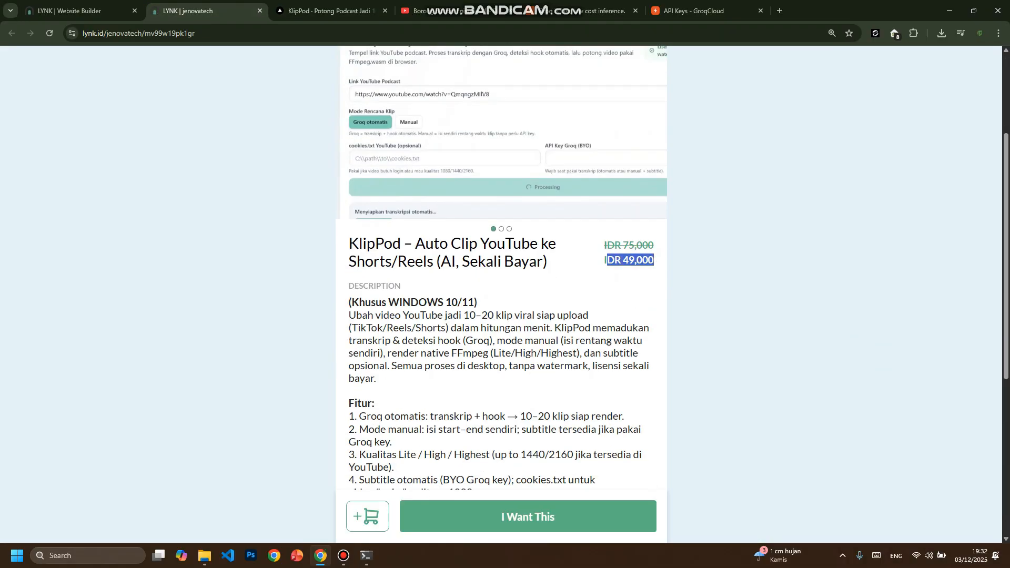
pyautogui.moveTo(348, 261); pyautogui.dragTo(654, 260)
pyautogui.click(654, 260)
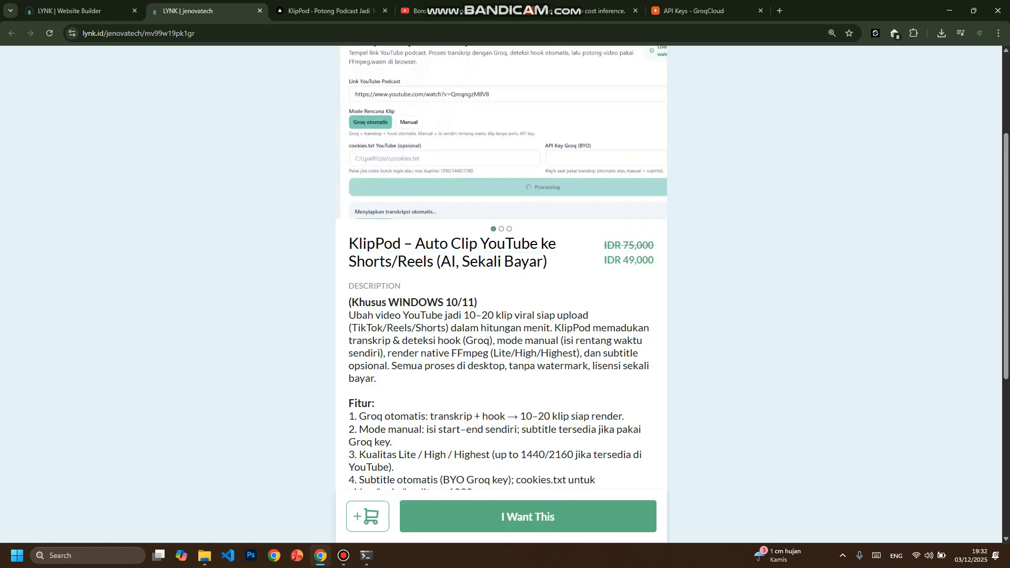
# - Return to the KlipPod interface and highlight the key in the API Key Groq (BYO) field
pyautogui.scroll(3, 501, 295)
pyautogui.scroll(-5, 502, 295)
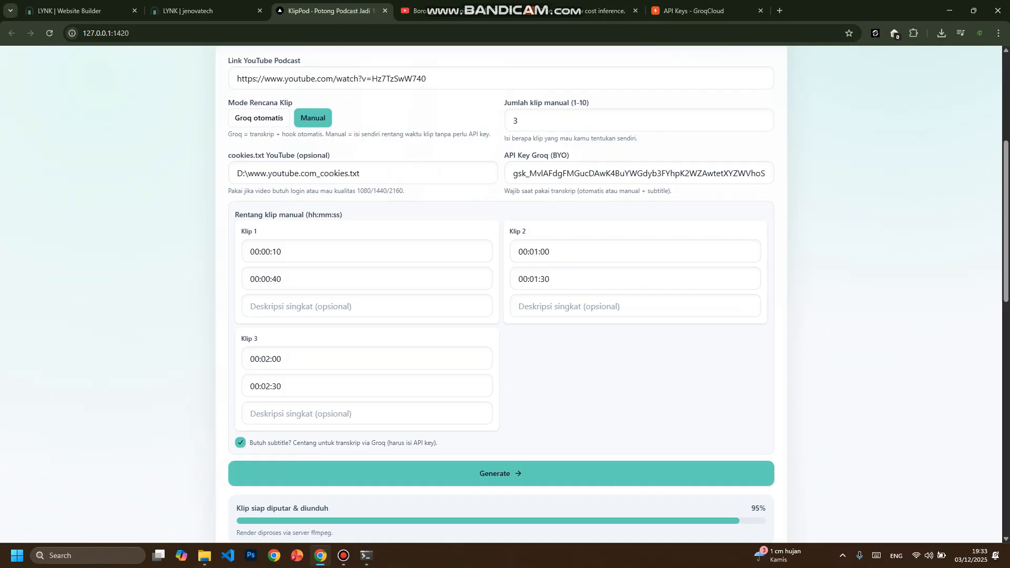
pyautogui.moveTo(512, 173); pyautogui.dragTo(779, 174)
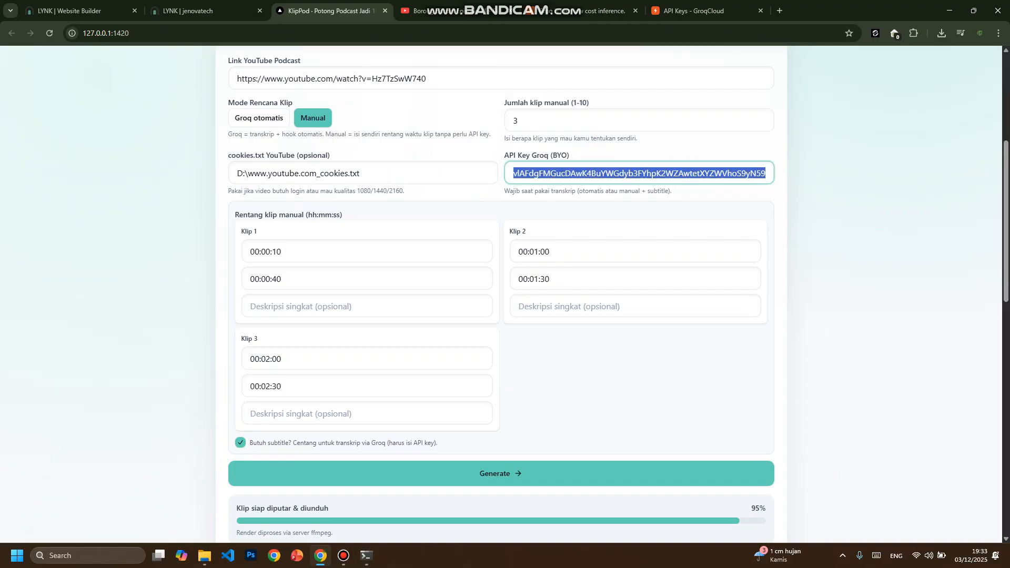
pyautogui.click(831, 176)
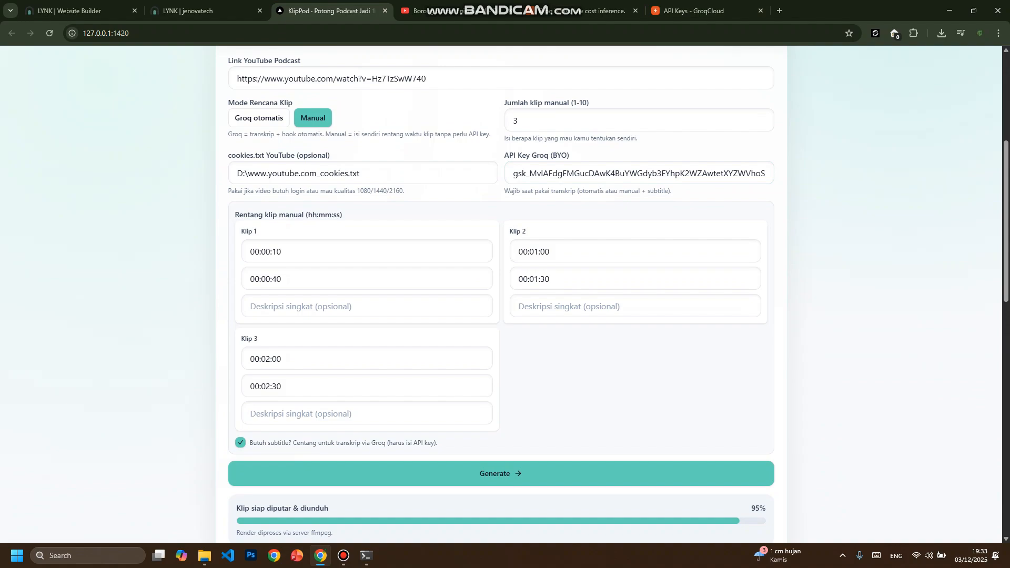
# - Look over the clips under Klip Siap and bring up the next-server terminal window to view its render log
pyautogui.scroll(-10, 500, 294)
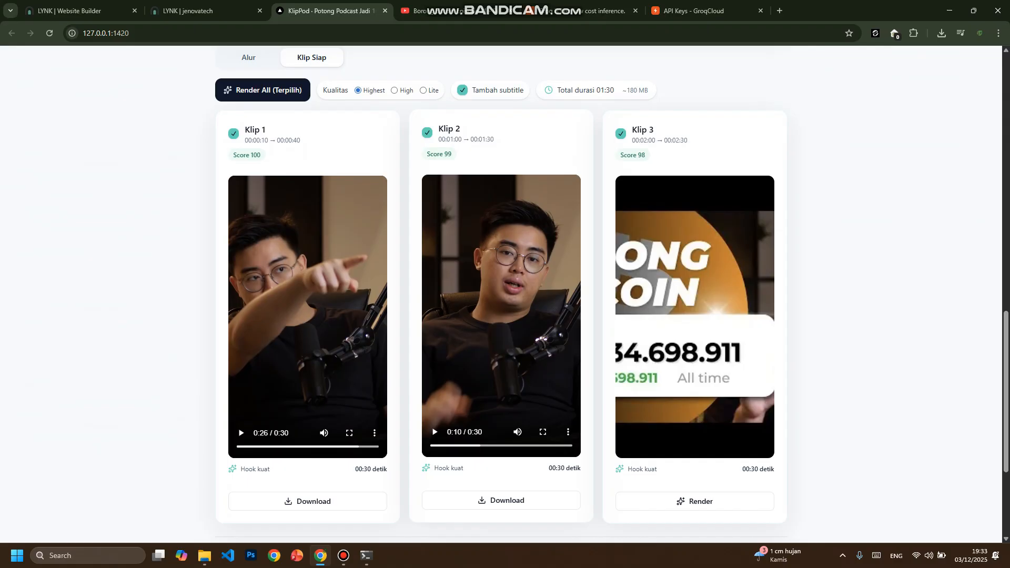
pyautogui.scroll(6, 501, 294)
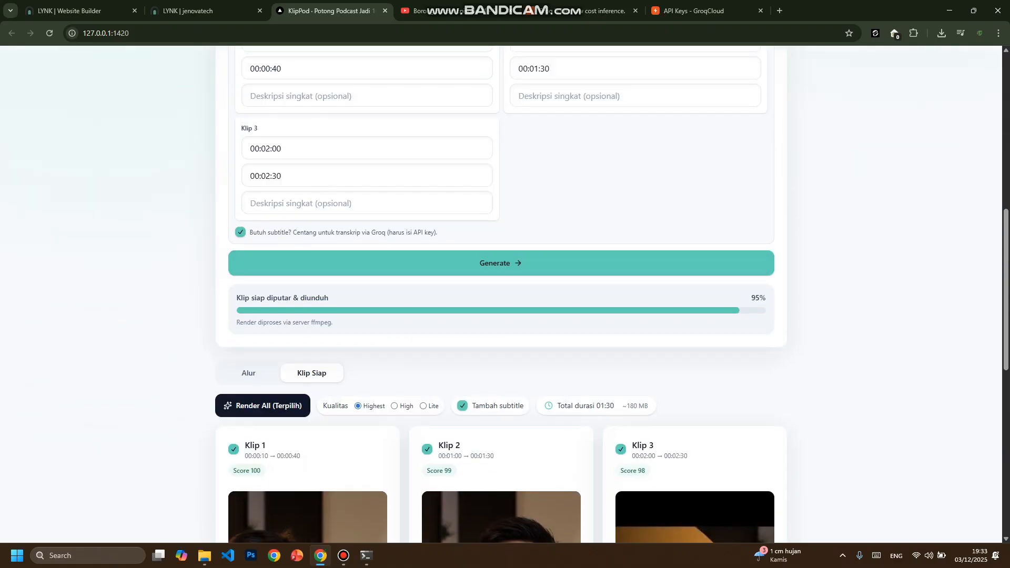
pyautogui.click(367, 555)
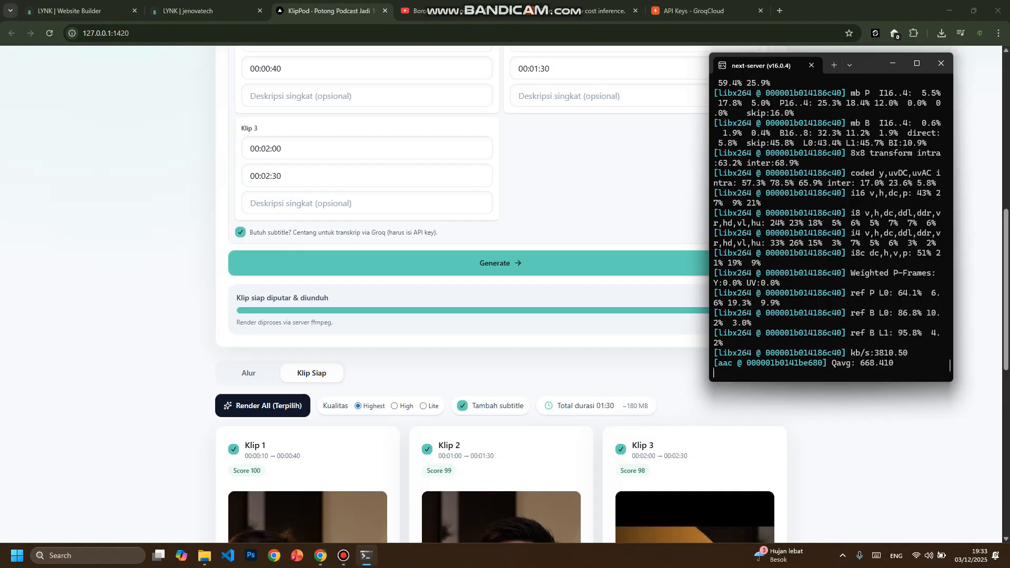
# - Review KlipPod's headline, manual clip settings and Klip Siap previews with the server terminal kept open alongside
pyautogui.scroll(-6, 501, 294)
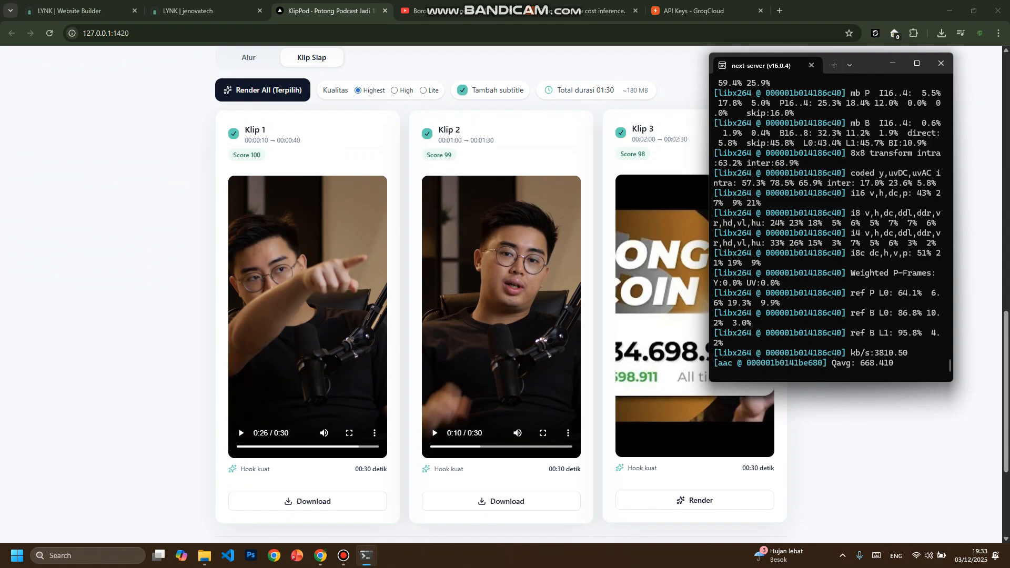
pyautogui.scroll(9, 500, 295)
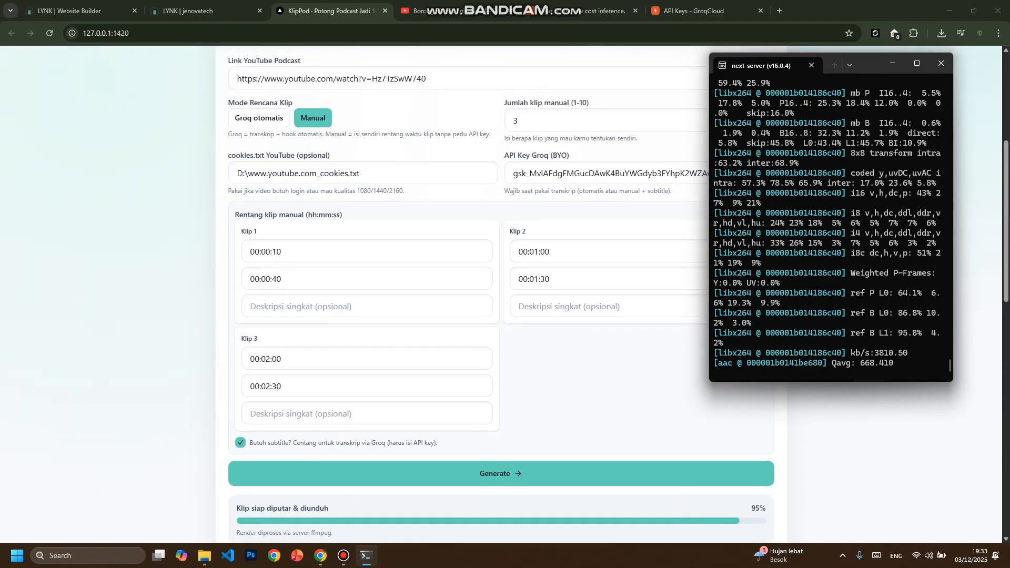
pyautogui.scroll(5, 500, 295)
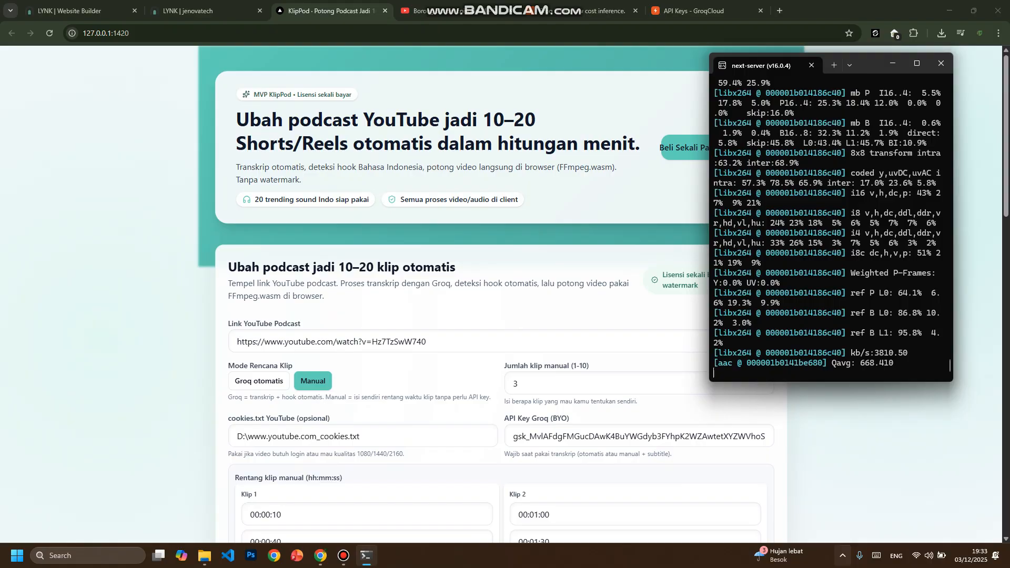
pyautogui.scroll(-5, 501, 294)
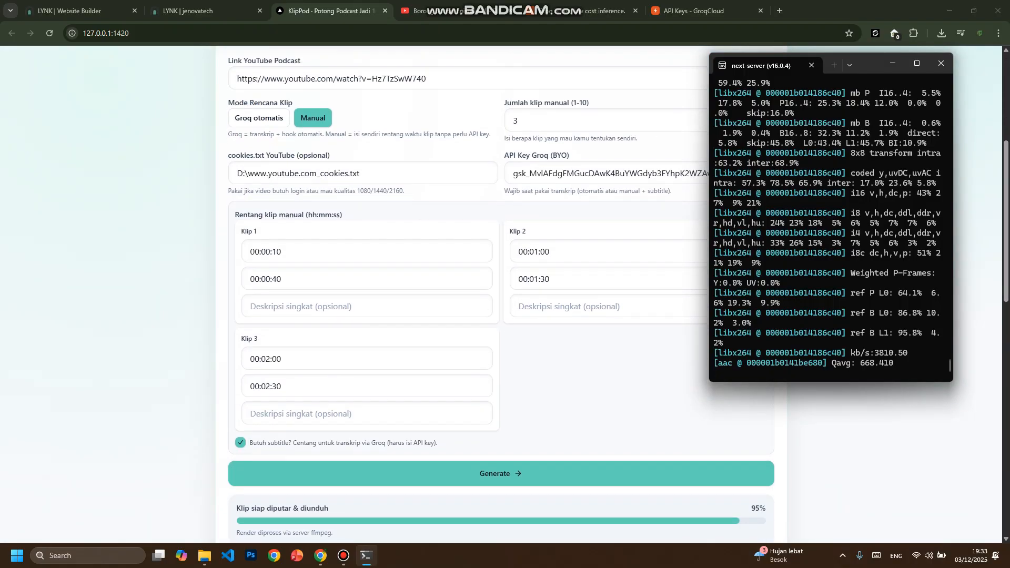
pyautogui.scroll(5, 501, 294)
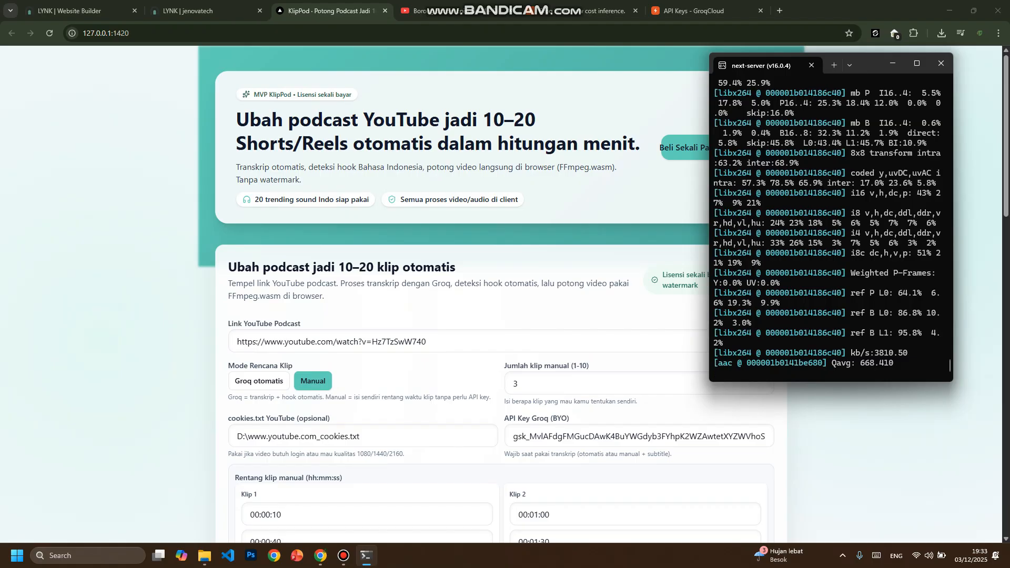
pyautogui.scroll(-6, 501, 295)
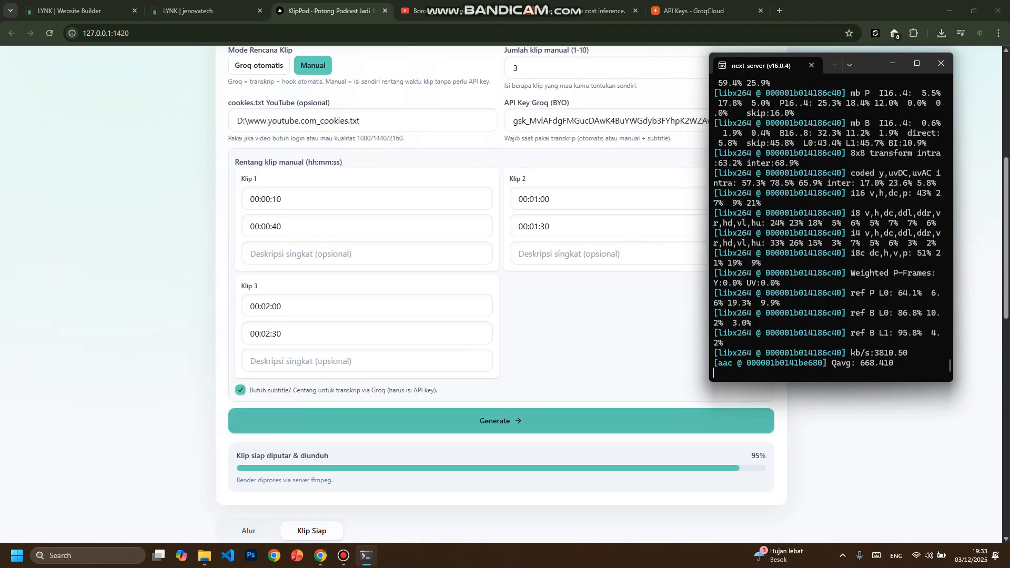
pyautogui.scroll(-5, 501, 420)
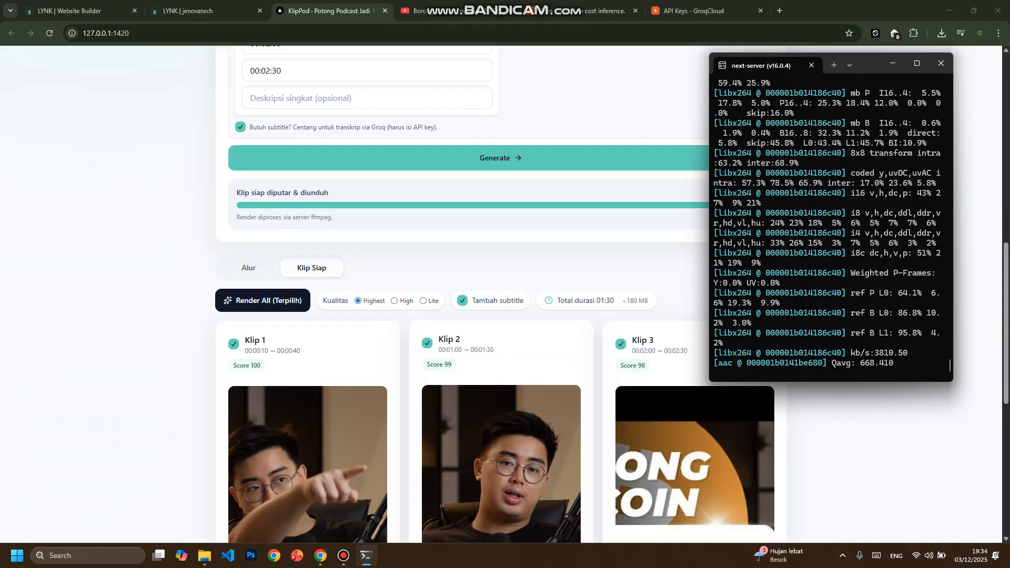
pyautogui.scroll(15, 482, 295)
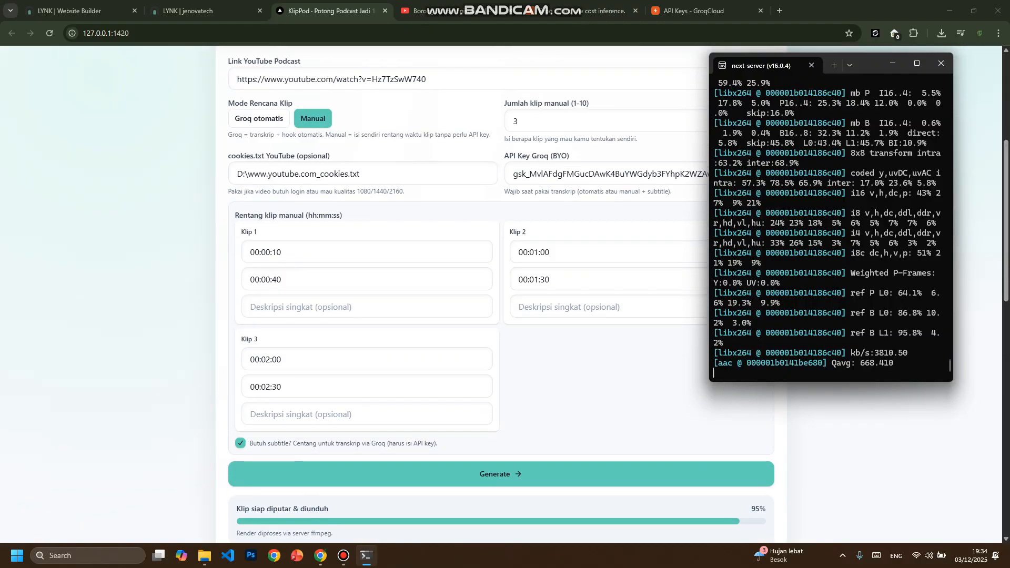